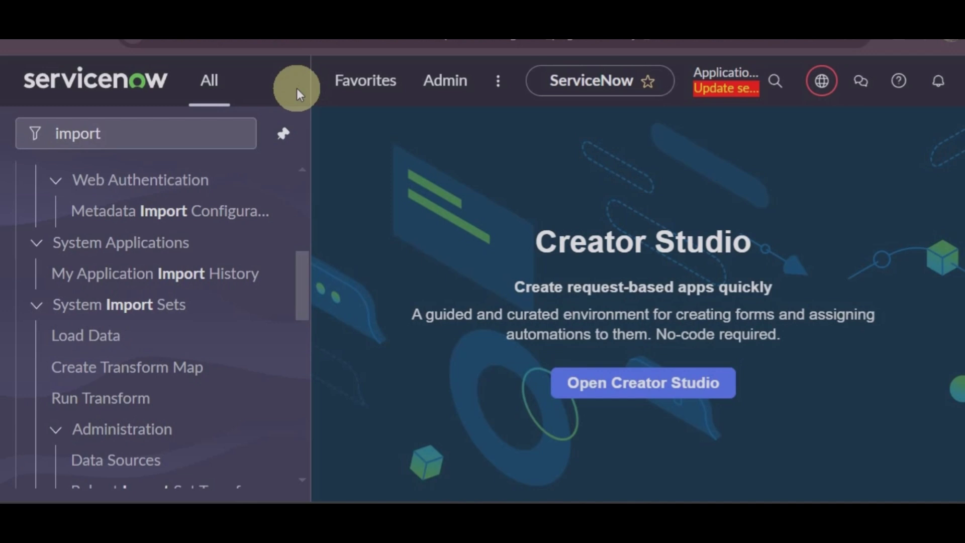
# Bring up the PDF's Mapping Assist question (answer Option D, 'Mapping fields using a Field Map') zoomed to 139%.
pyautogui.moveTo(669, 498)
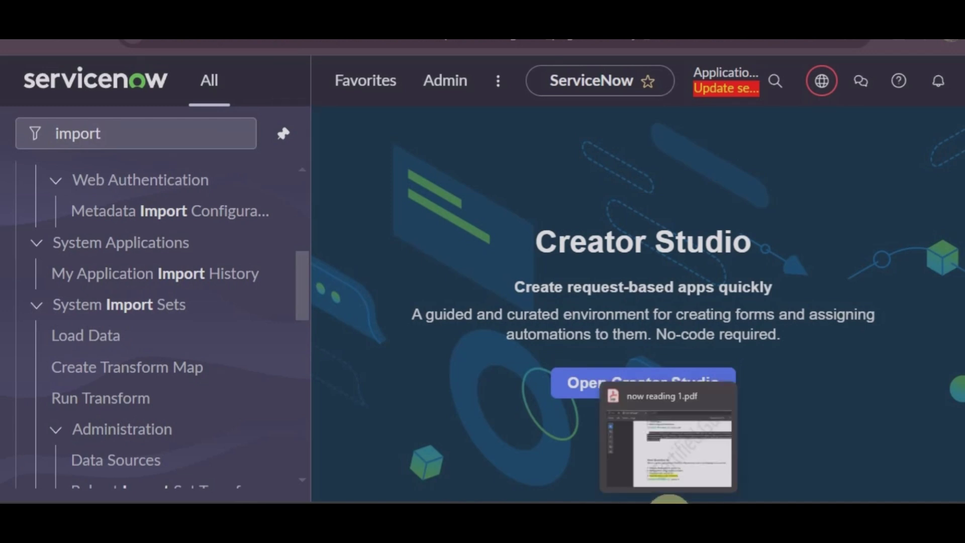
pyautogui.click(679, 445)
pyautogui.scroll(-3, 534, 355)
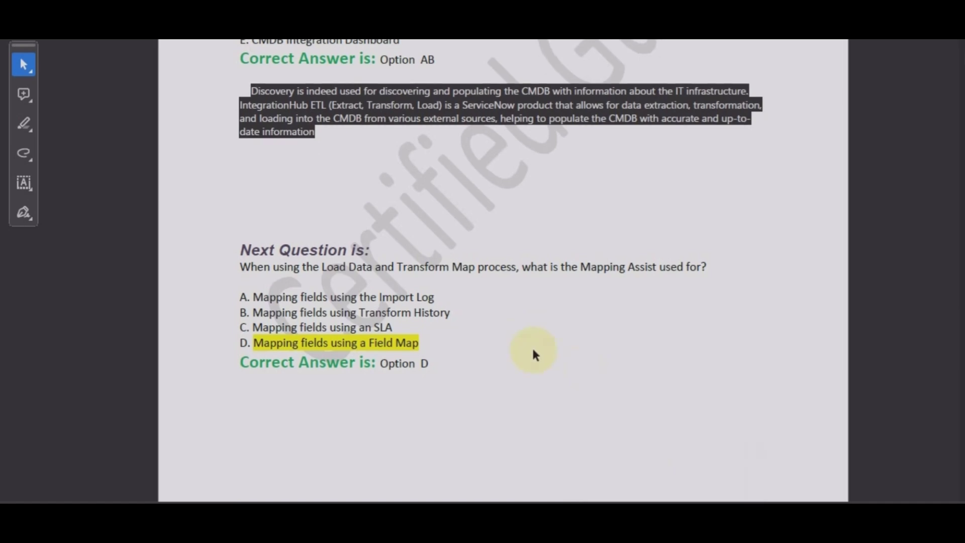
pyautogui.scroll(3, 534, 354)
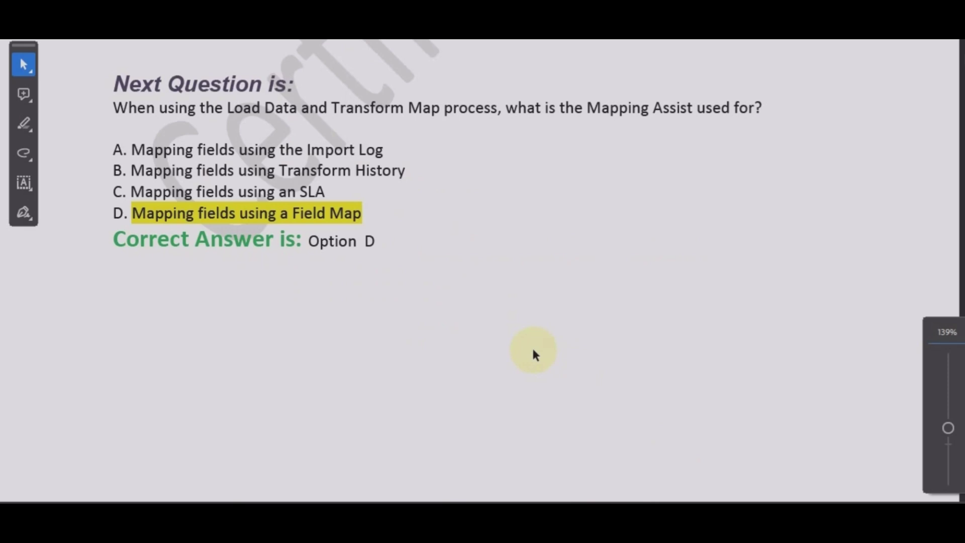
pyautogui.scroll(2, 534, 355)
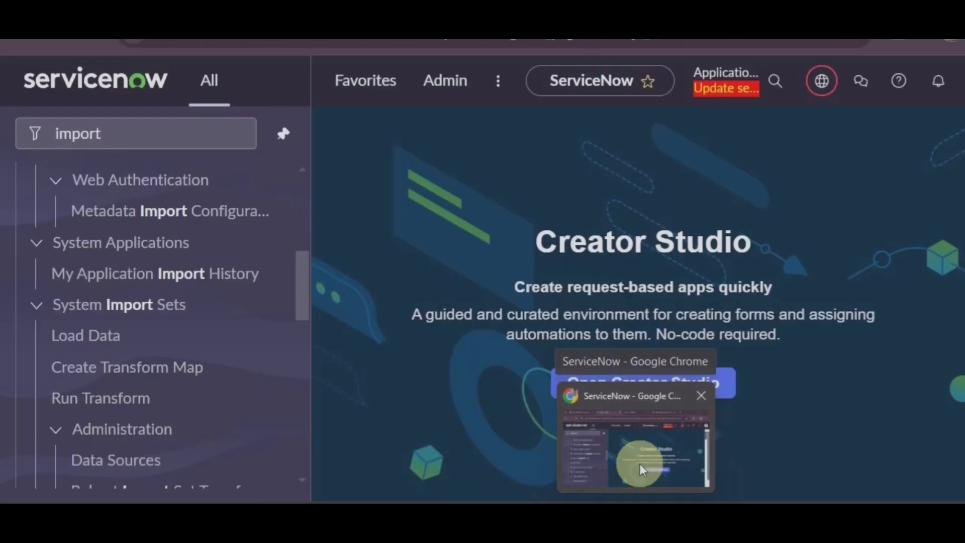
# Back in ServiceNow, open System Import Sets > Load Data from the filtered navigator.
pyautogui.click(640, 463)
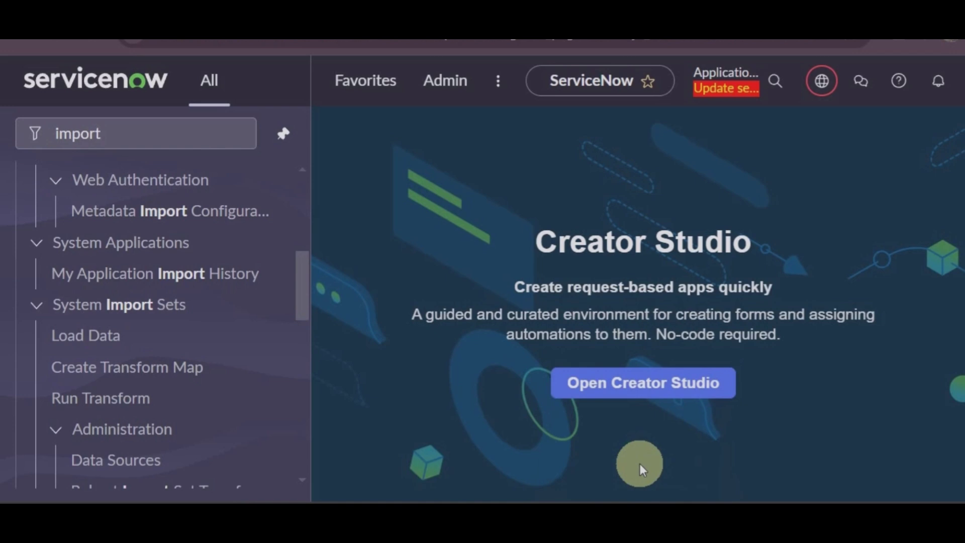
pyautogui.click(147, 134)
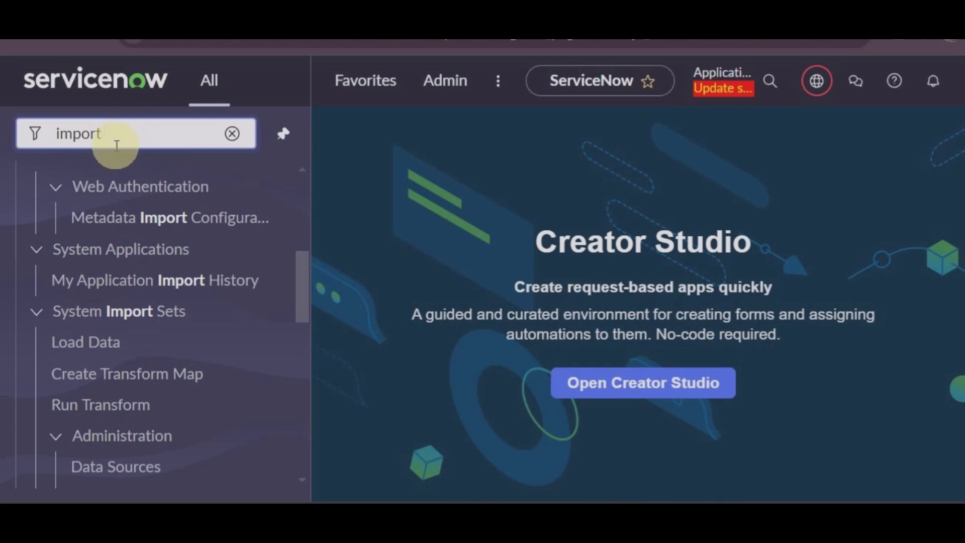
pyautogui.click(658, 502)
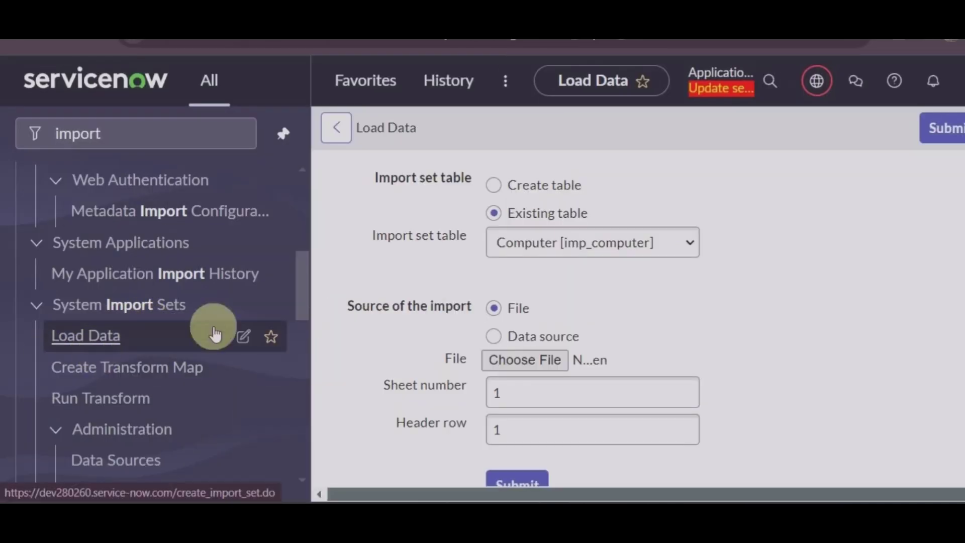
# Choose Create table and label the new import set table 'Dummy CMDB windows server data'.
pyautogui.click(496, 188)
pyautogui.click(526, 243)
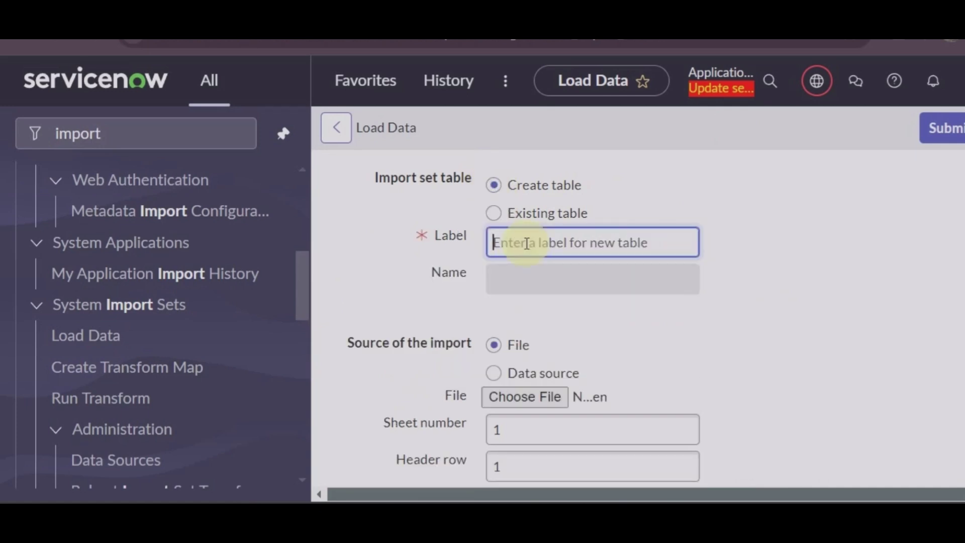
pyautogui.write('CMD')
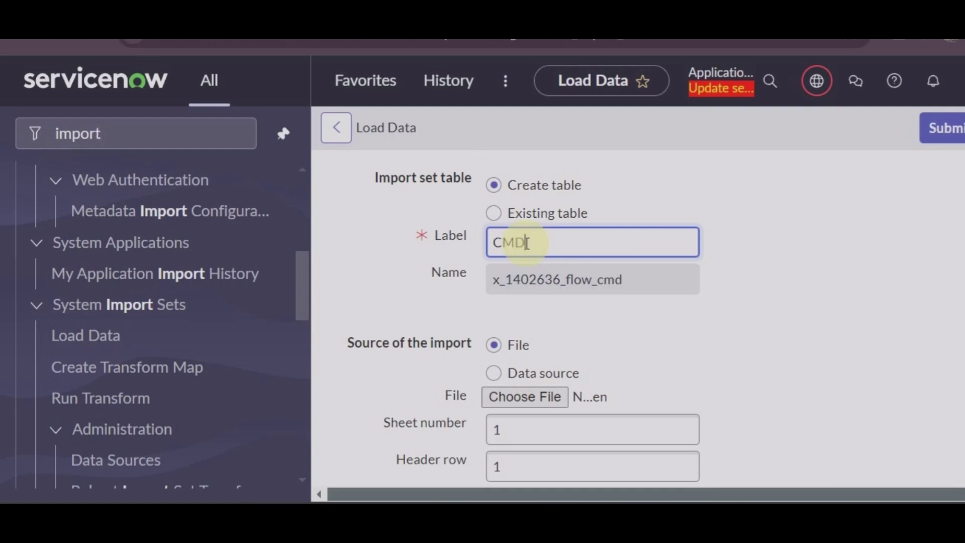
pyautogui.write('B windows server')
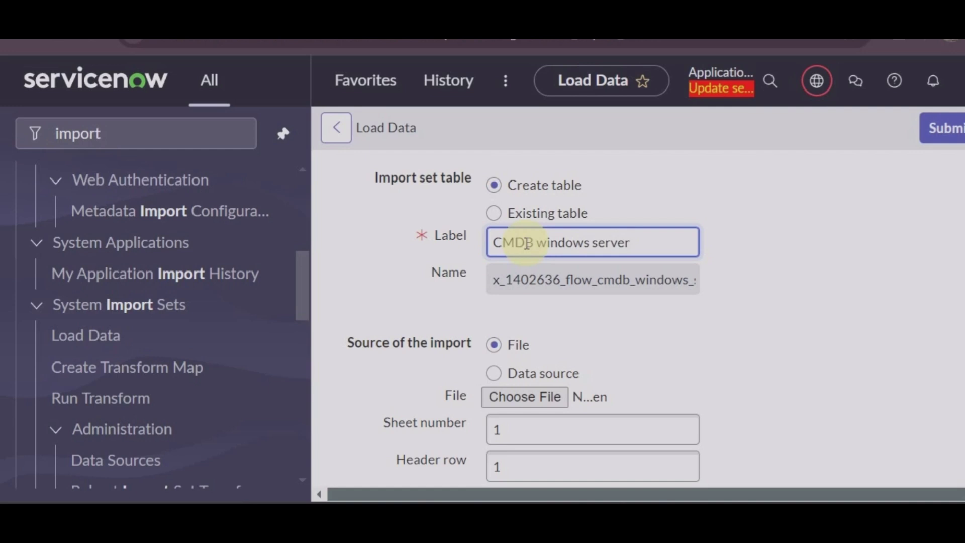
pyautogui.write(' data')
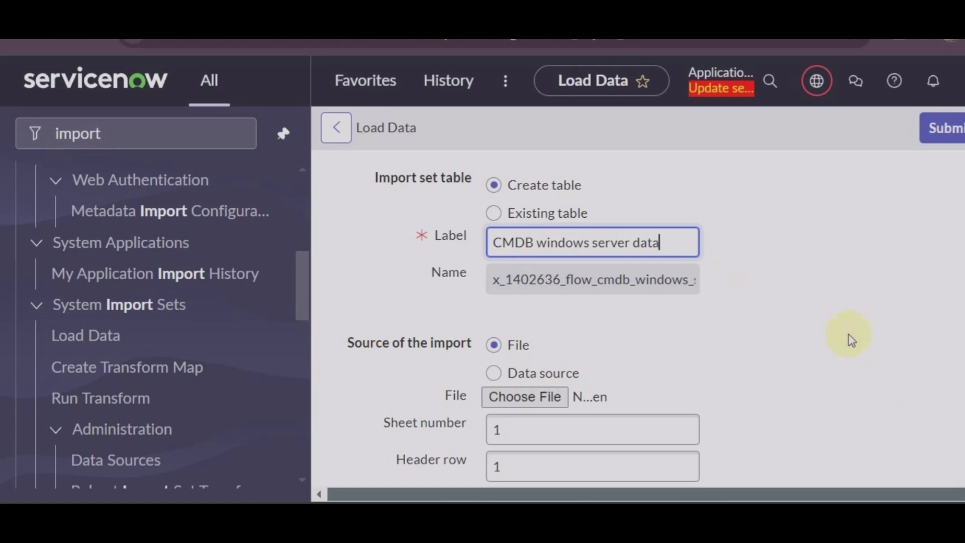
pyautogui.click(492, 243)
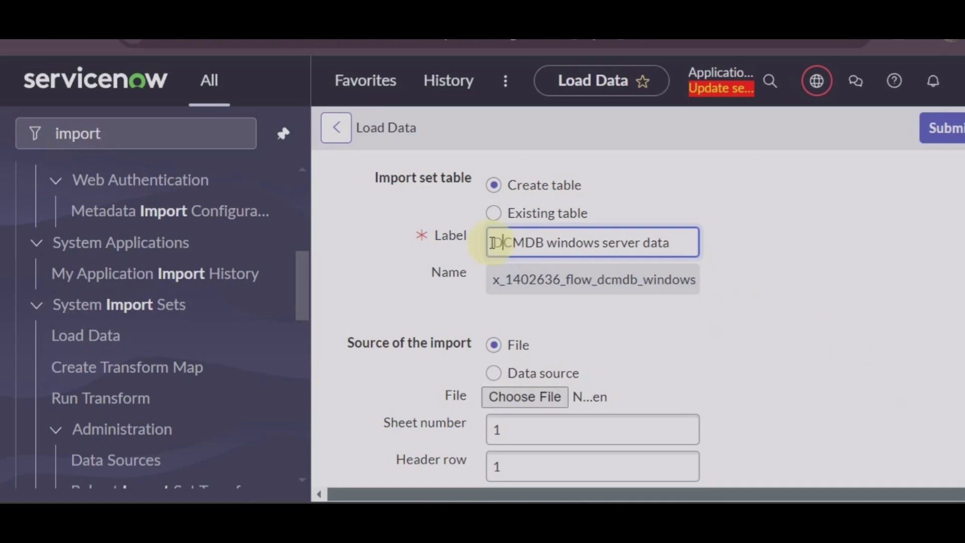
pyautogui.write('Dummy')
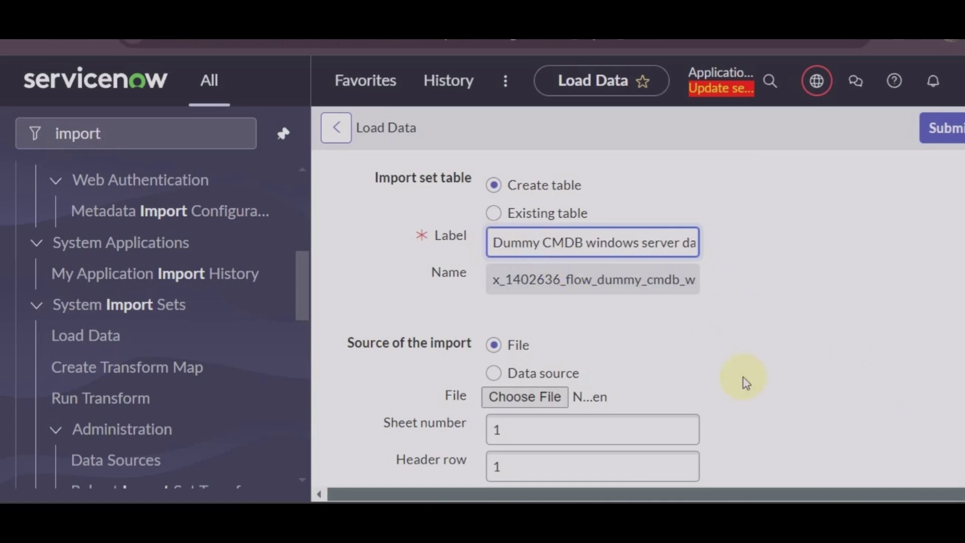
pyautogui.click(778, 302)
pyautogui.scroll(-2, 778, 303)
pyautogui.hscroll(1, 779, 303)
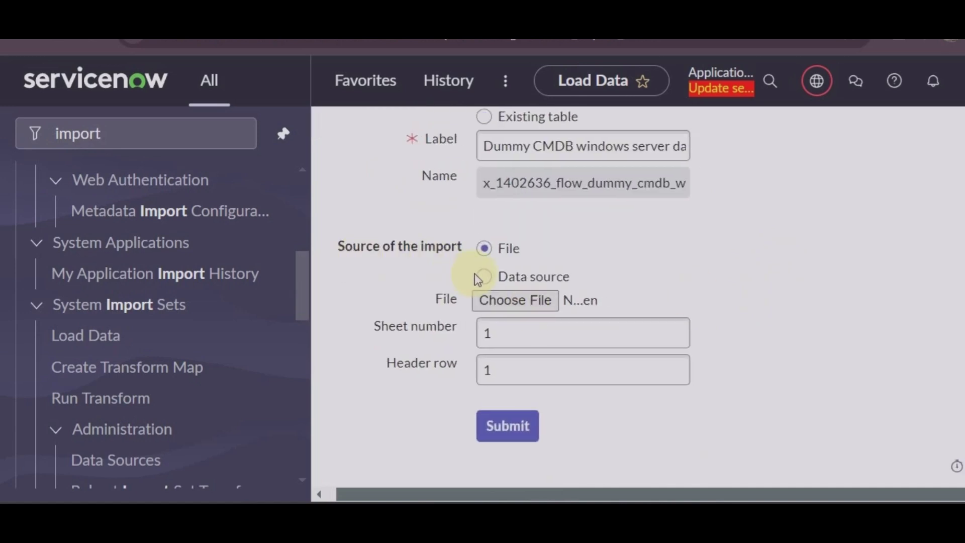
# Submit Data.xlsx from the Desktop and confirm the load completed with 10 rows inserted.
pyautogui.click(526, 300)
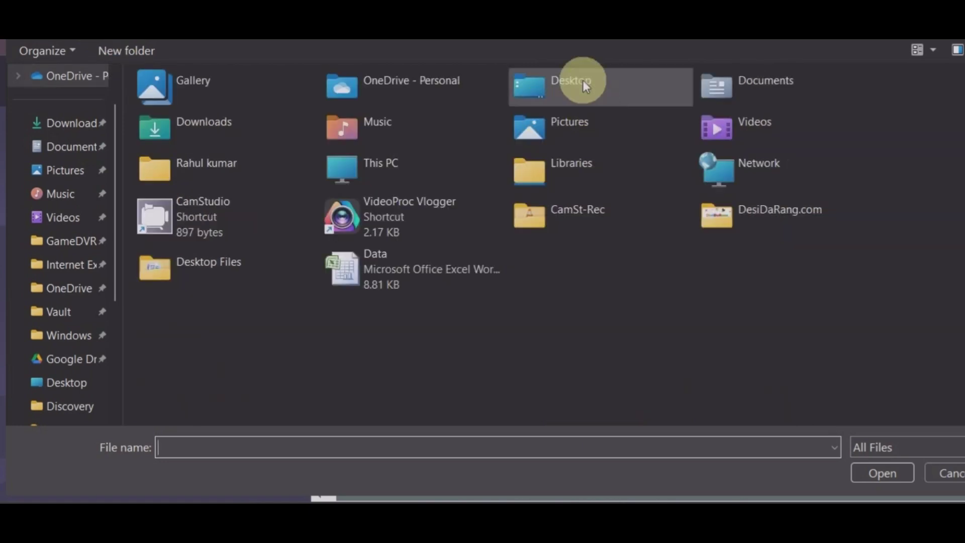
pyautogui.doubleClick(581, 80)
pyautogui.doubleClick(179, 174)
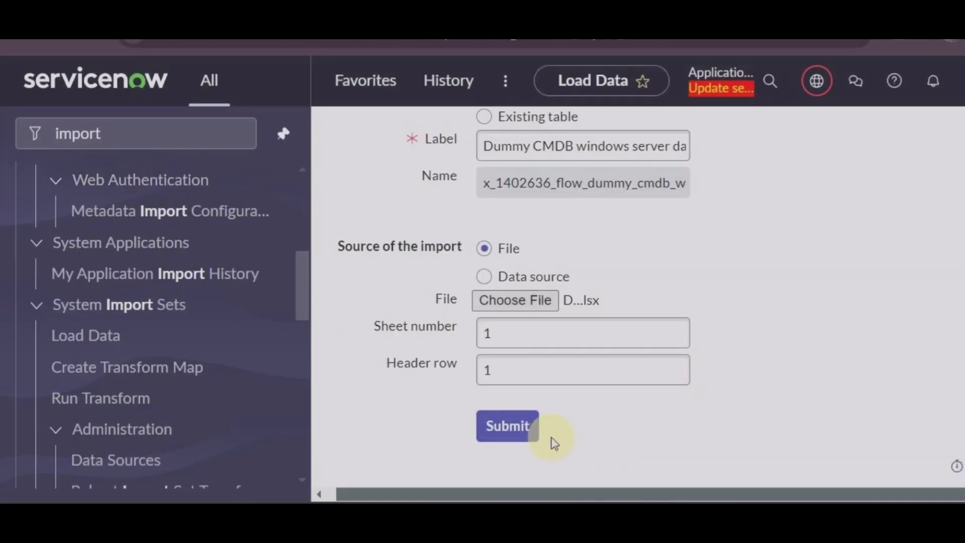
pyautogui.click(526, 439)
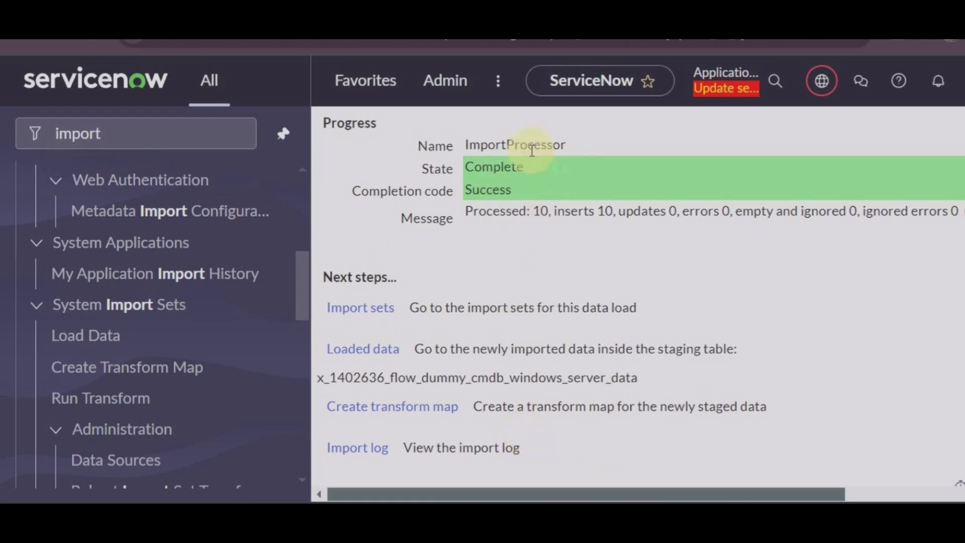
pyautogui.scroll(-1, 489, 266)
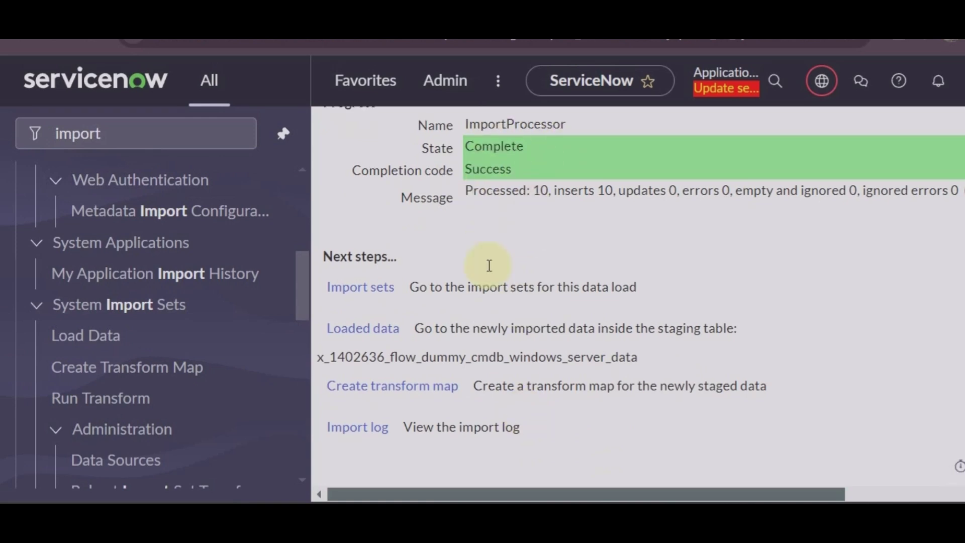
pyautogui.scroll(1, 489, 265)
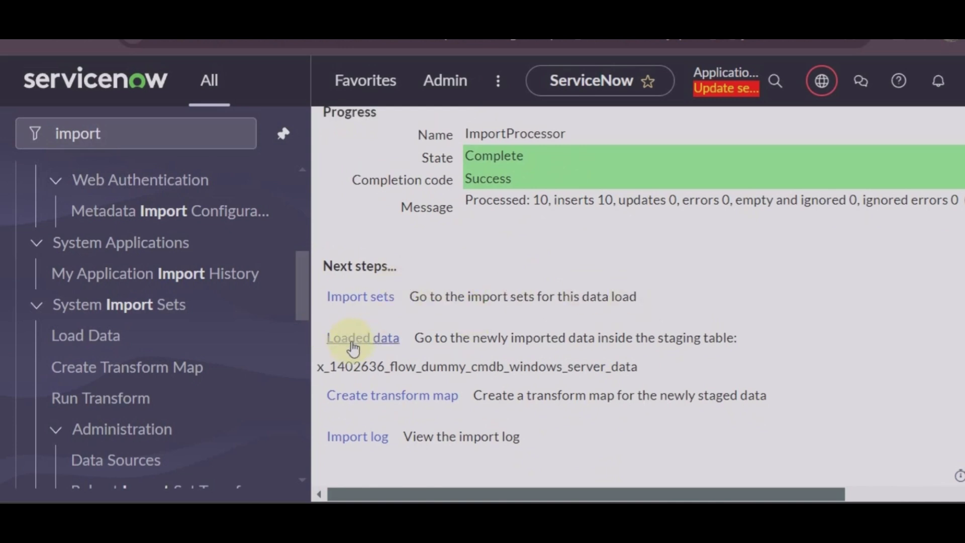
# Create a transform map named 'Dummy data' targeting Windows Server [cmdb_ci_win_server].
pyautogui.click(420, 397)
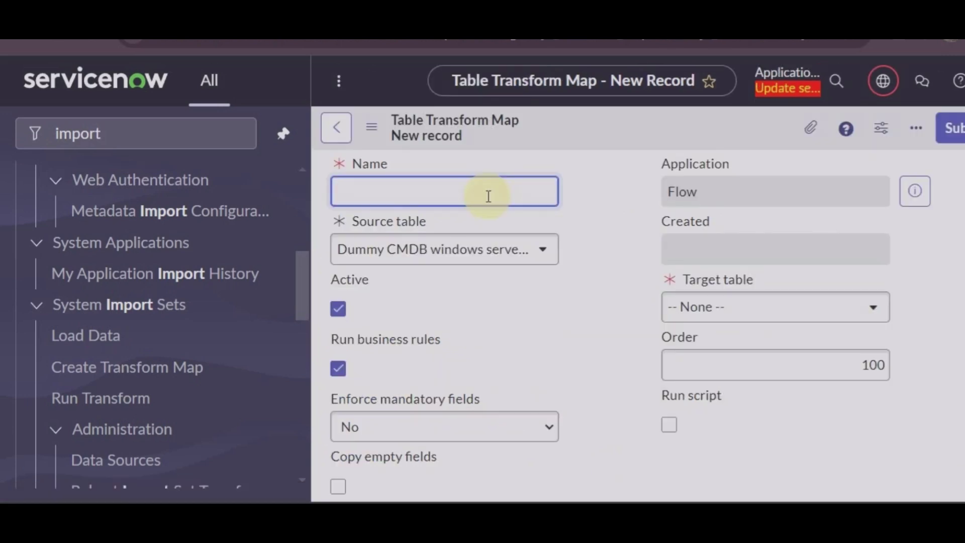
pyautogui.write('Dummy data')
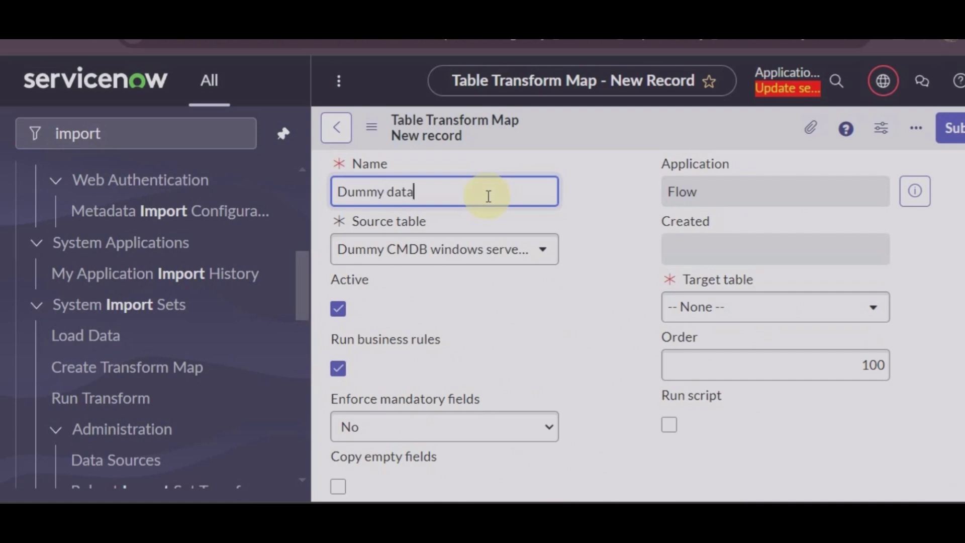
pyautogui.click(732, 314)
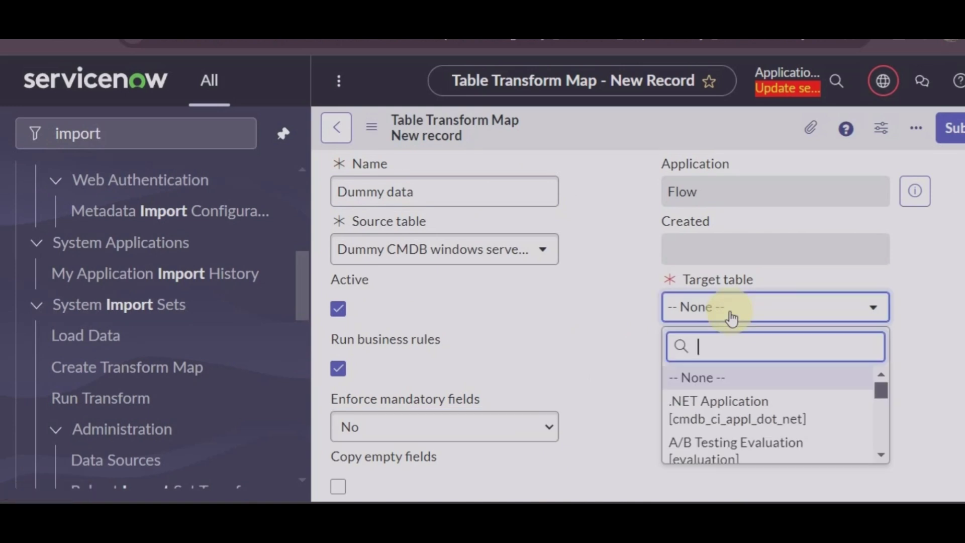
pyautogui.write('cmdb')
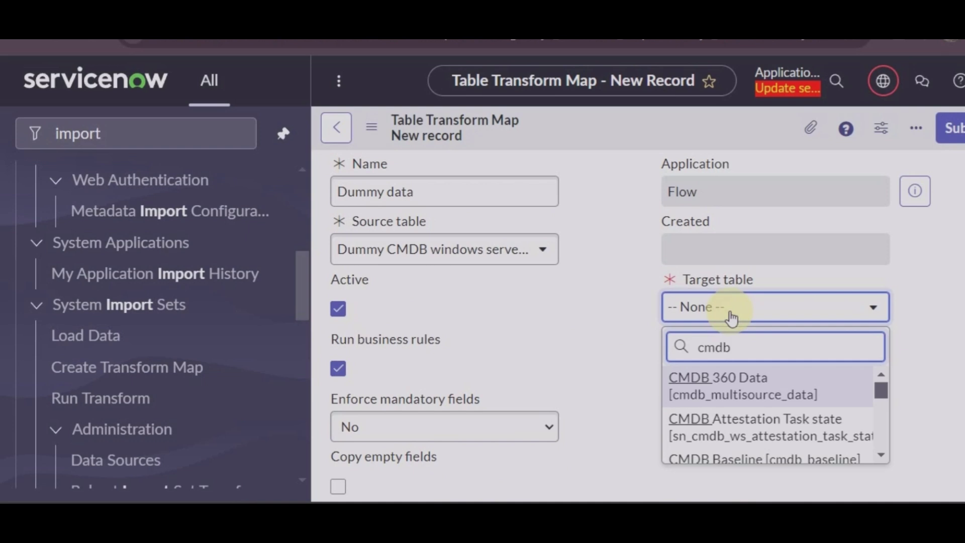
pyautogui.write('_')
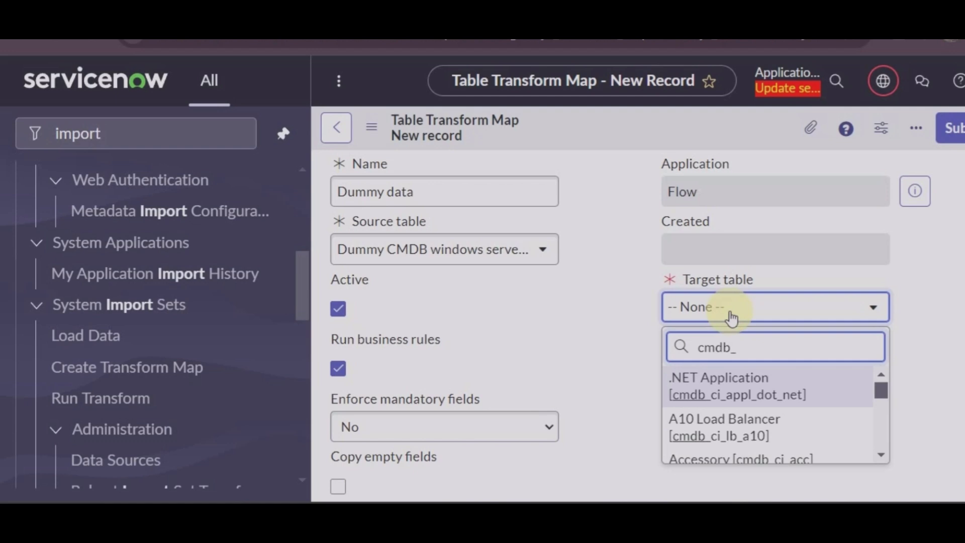
pyautogui.write('ci_win')
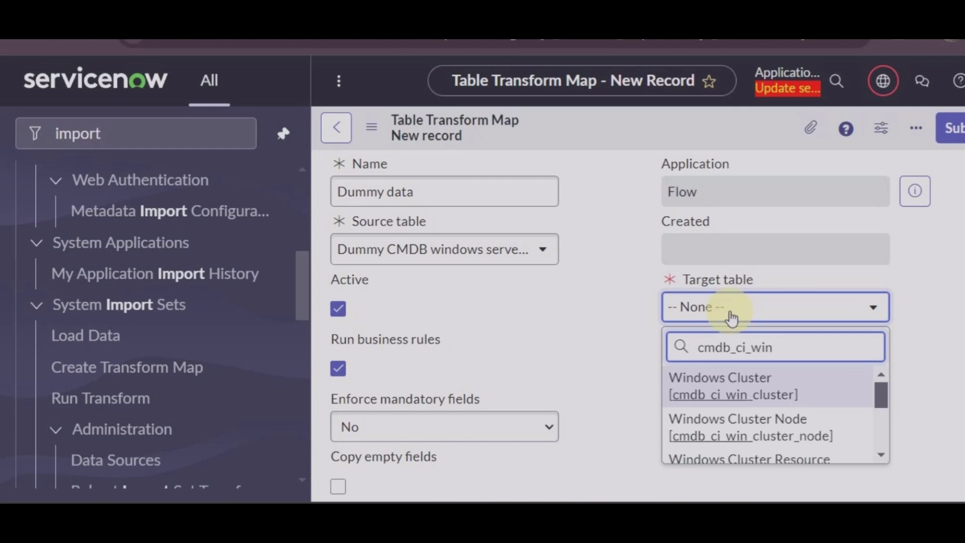
pyautogui.write('_ser')
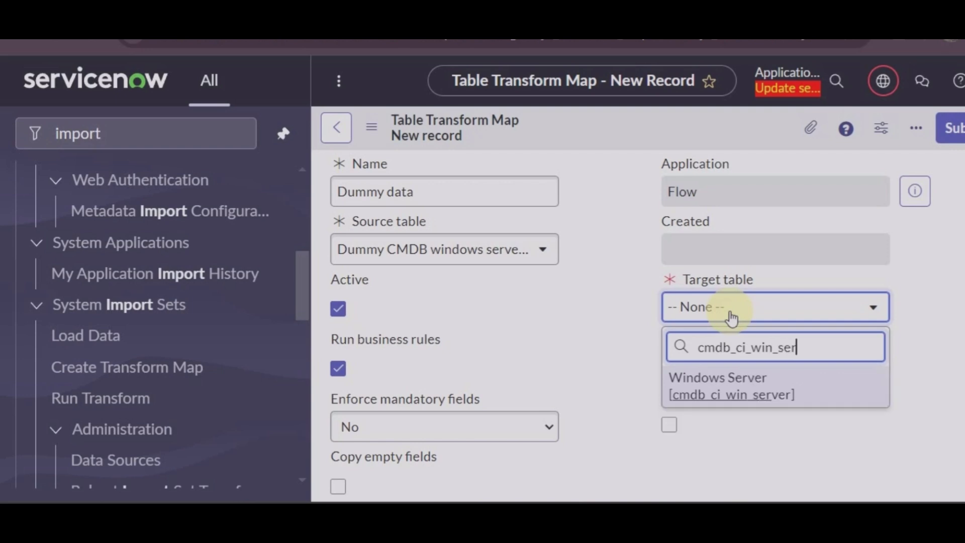
pyautogui.click(727, 397)
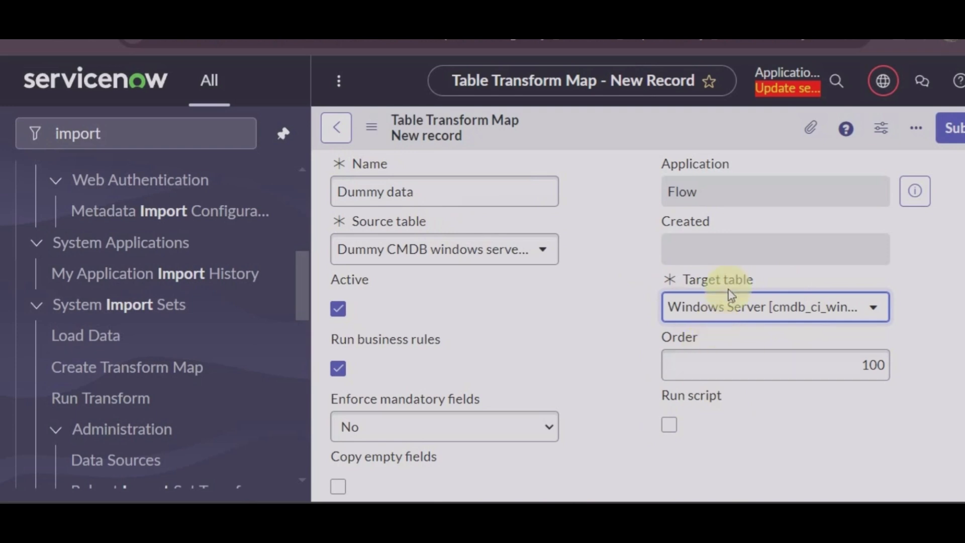
pyautogui.rightClick(746, 128)
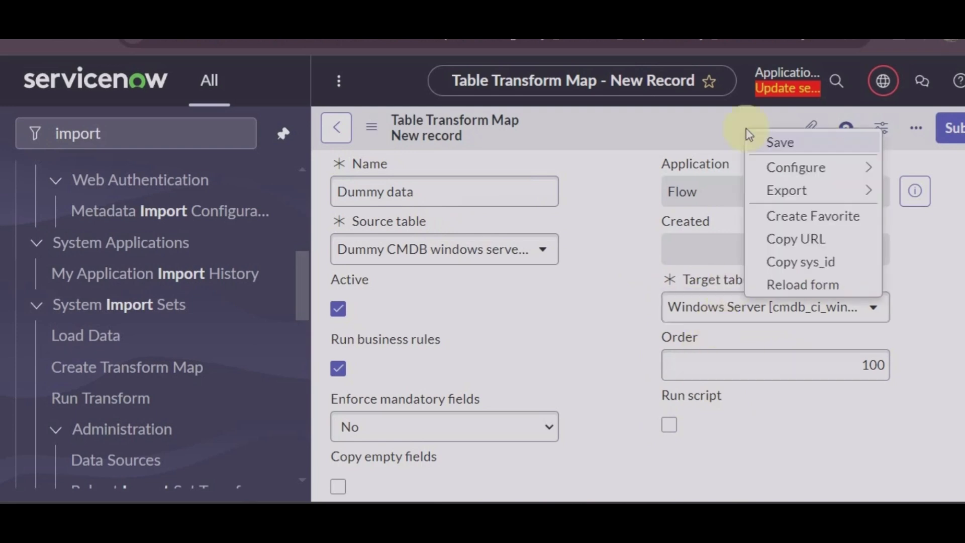
# Save the Dummy data transform map and open its Mapping Assist page from Related Links.
pyautogui.click(773, 151)
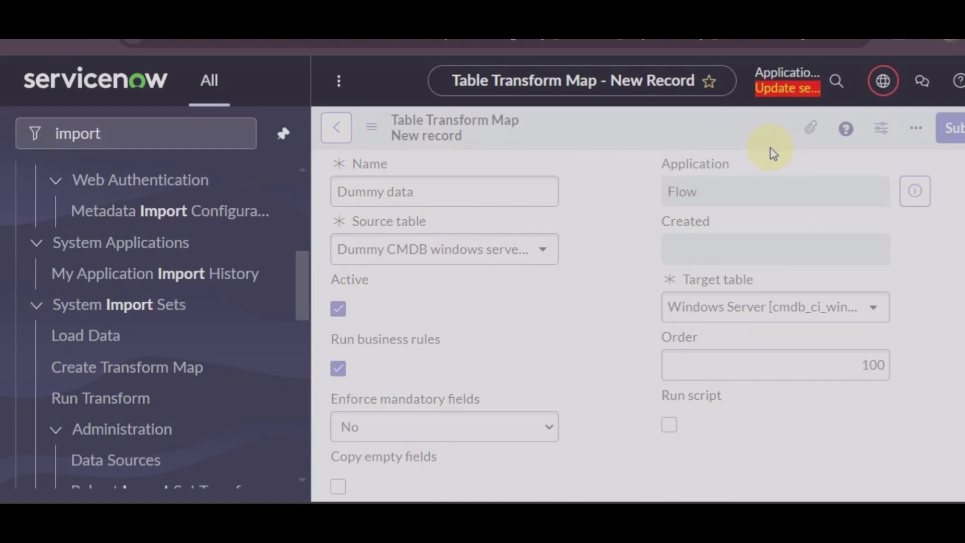
pyautogui.scroll(-10, 585, 334)
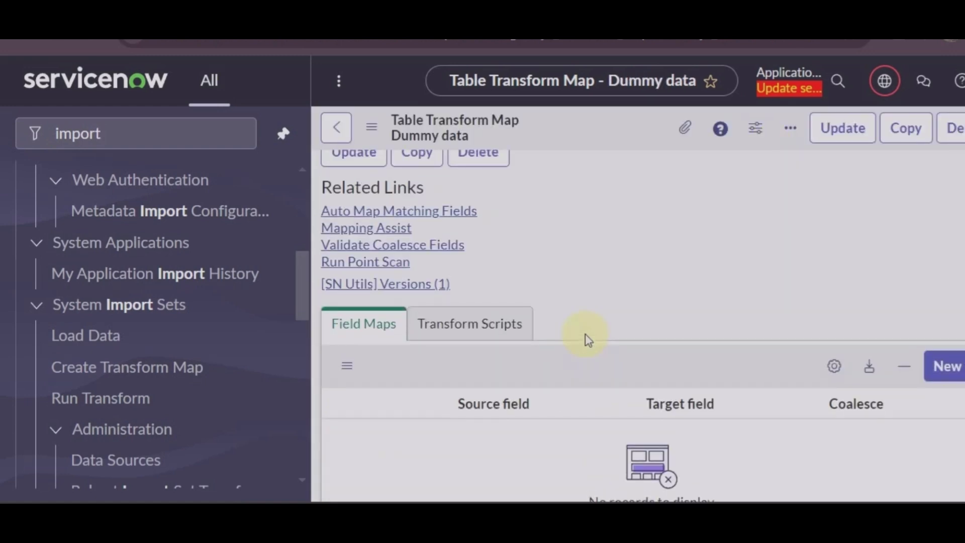
pyautogui.scroll(2, 585, 334)
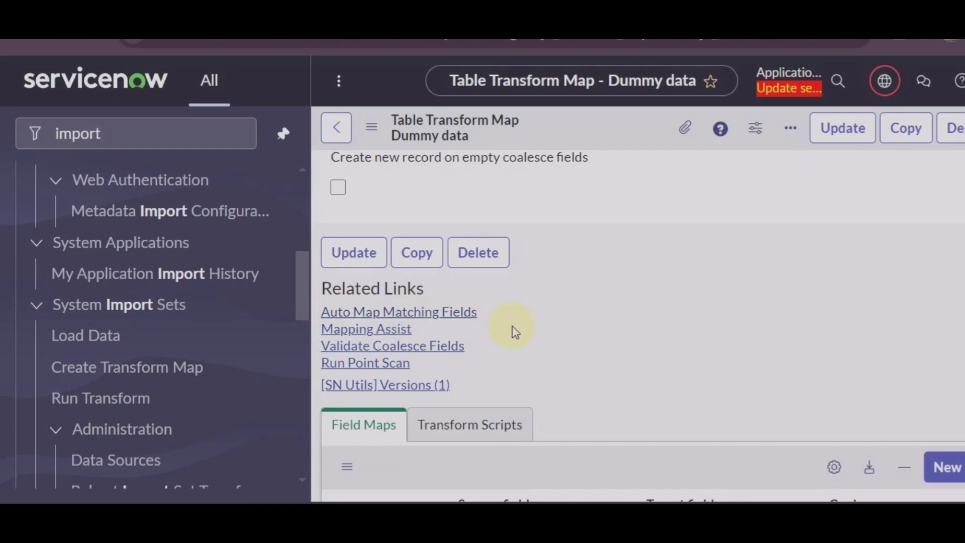
pyautogui.click(390, 331)
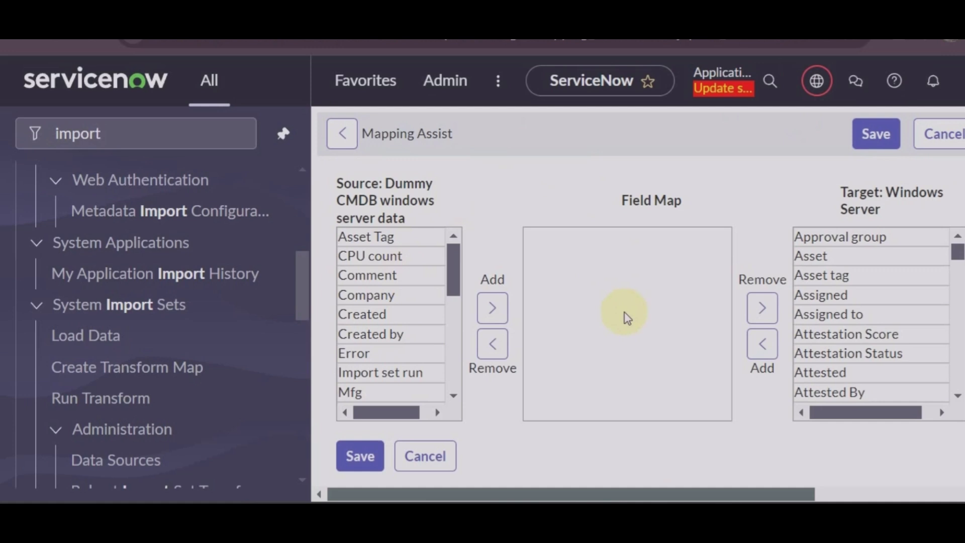
# Map source Asset Tag to target Asset tag and source Name to target Name.
pyautogui.click(394, 236)
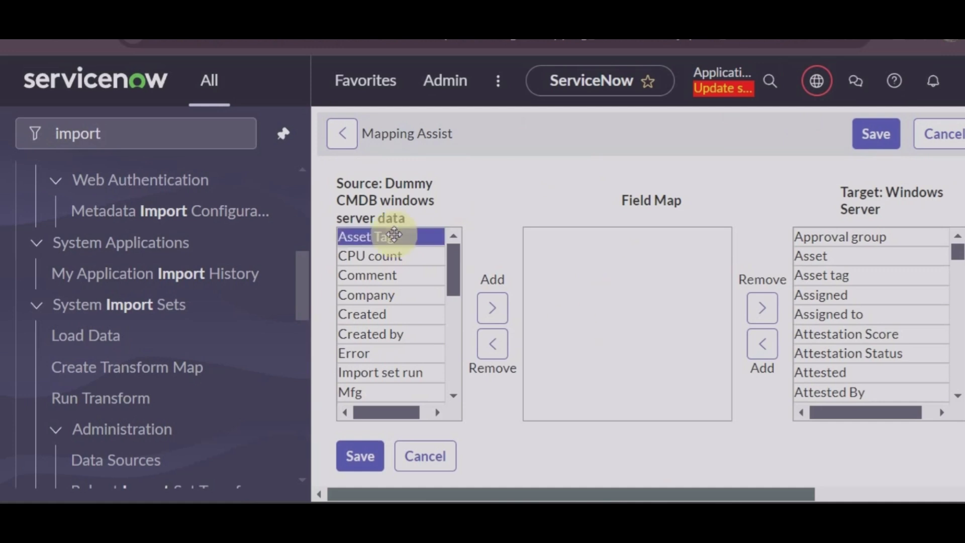
pyautogui.click(495, 307)
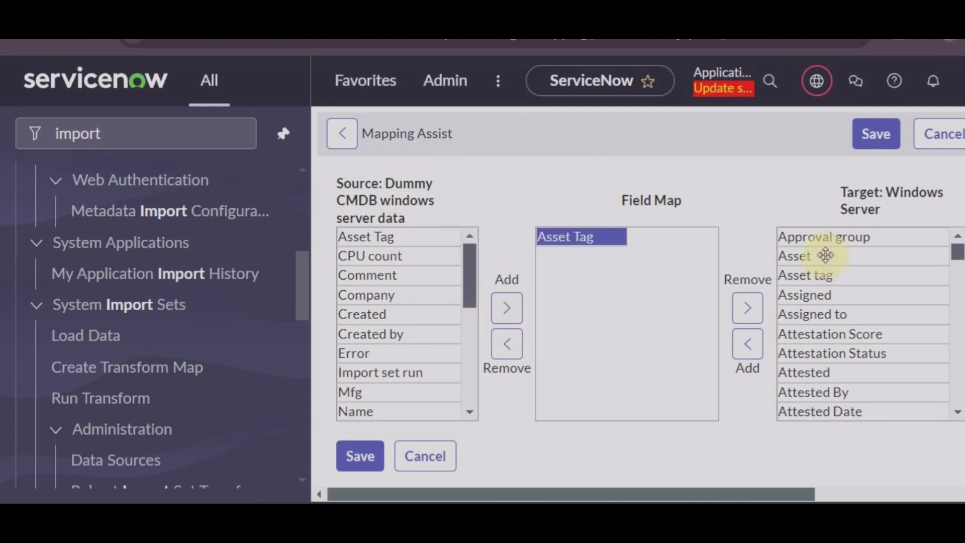
pyautogui.click(837, 275)
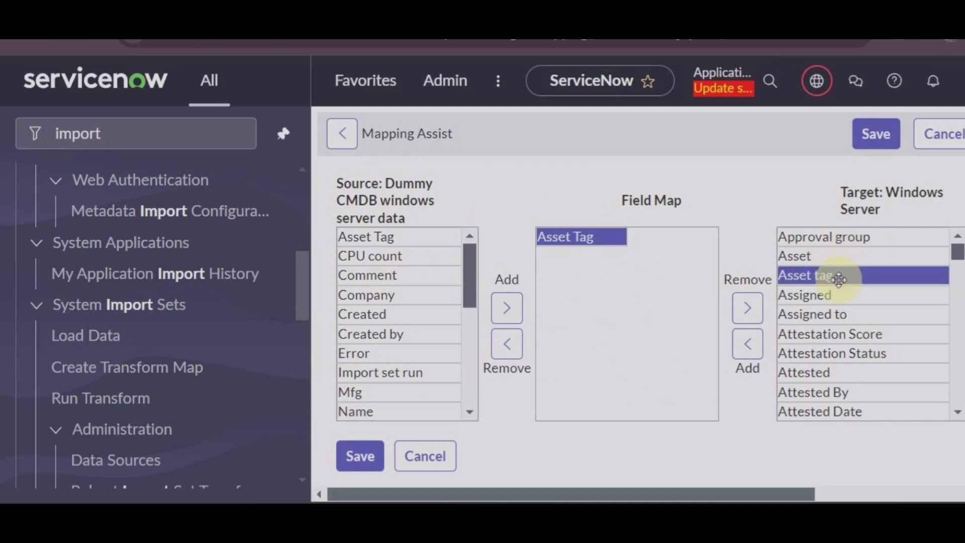
pyautogui.click(748, 349)
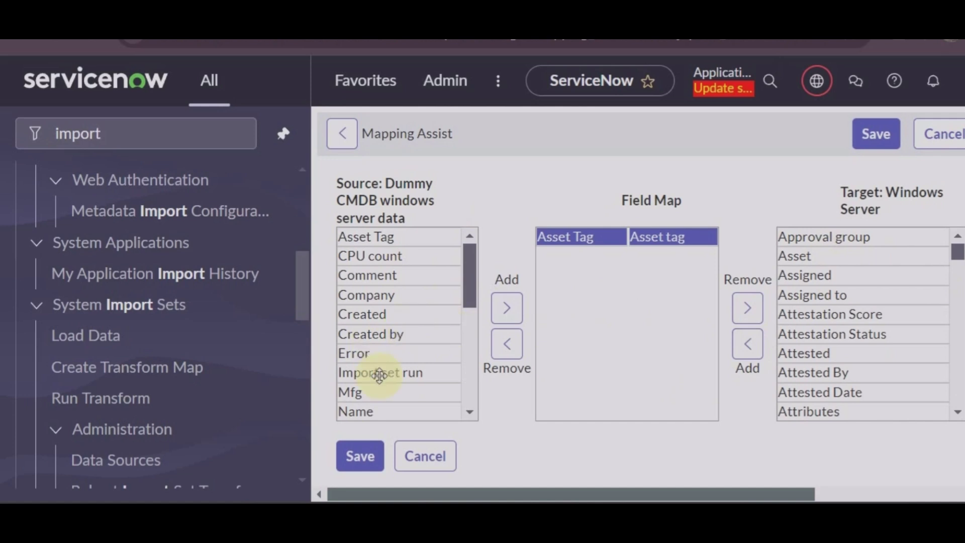
pyautogui.click(370, 410)
pyautogui.scroll(-2, 371, 407)
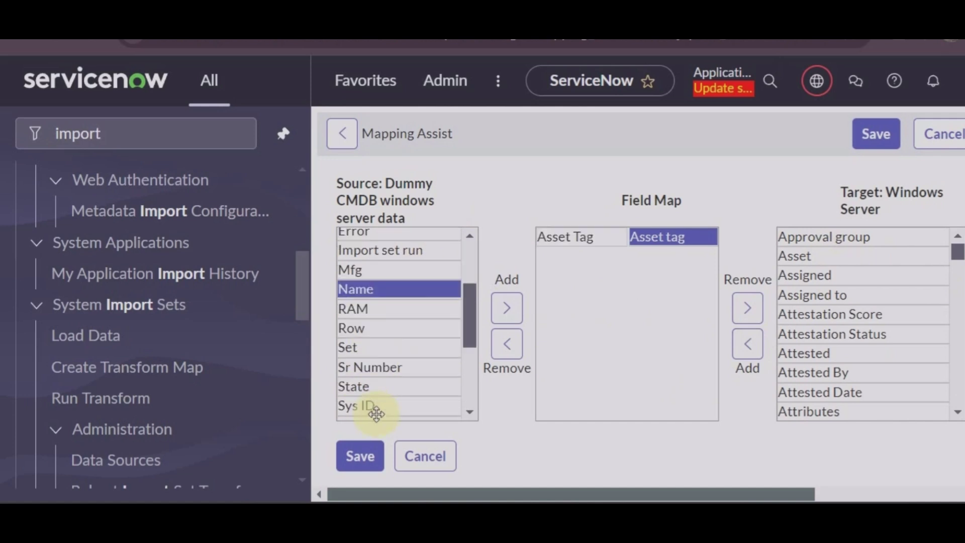
pyautogui.click(506, 307)
pyautogui.scroll(-1, 873, 371)
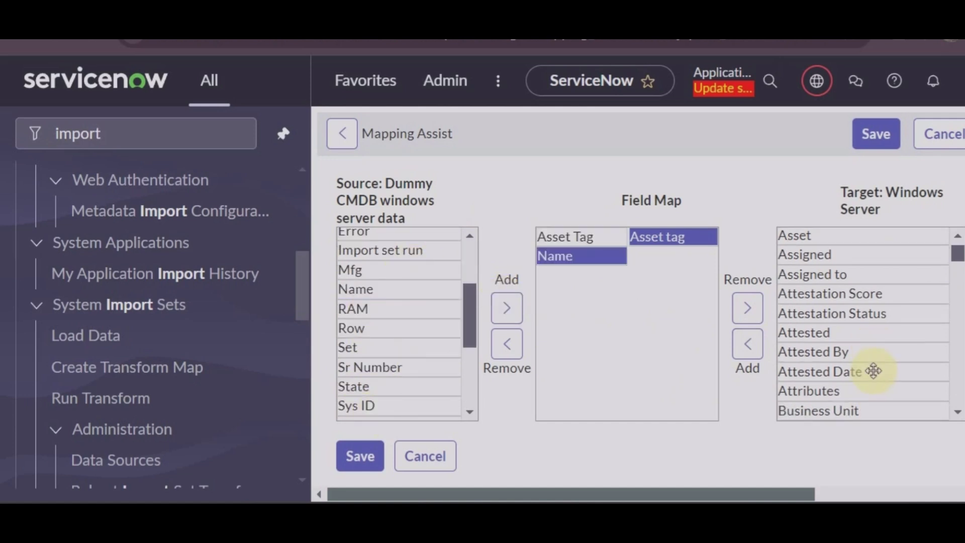
pyautogui.scroll(-10, 873, 371)
pyautogui.click(817, 300)
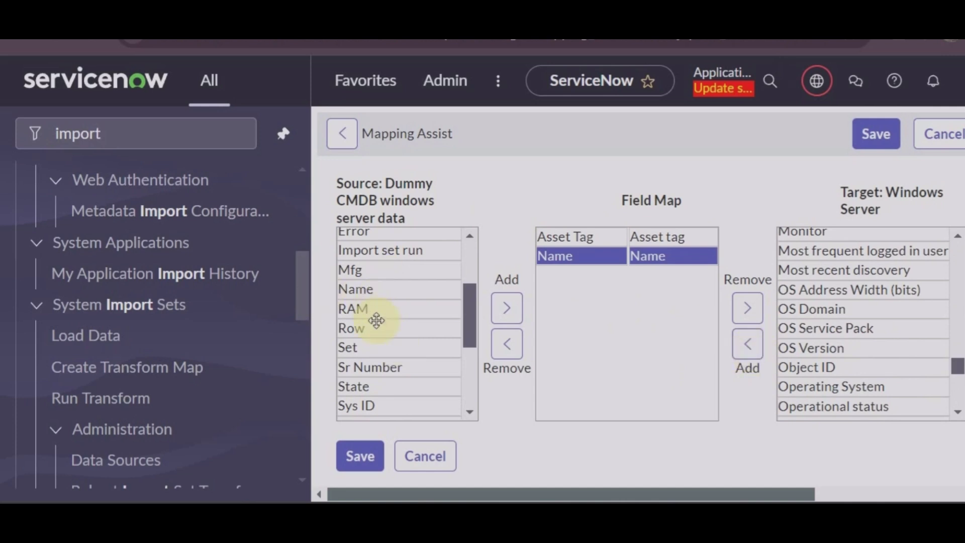
pyautogui.scroll(2, 376, 320)
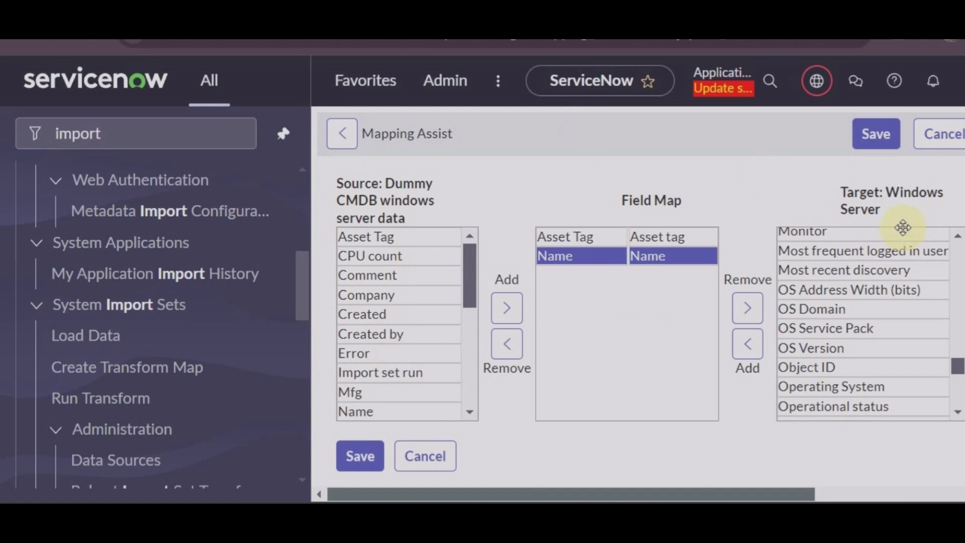
# Map the source CPU count field to the target CPU count field.
pyautogui.click(386, 259)
pyautogui.click(507, 308)
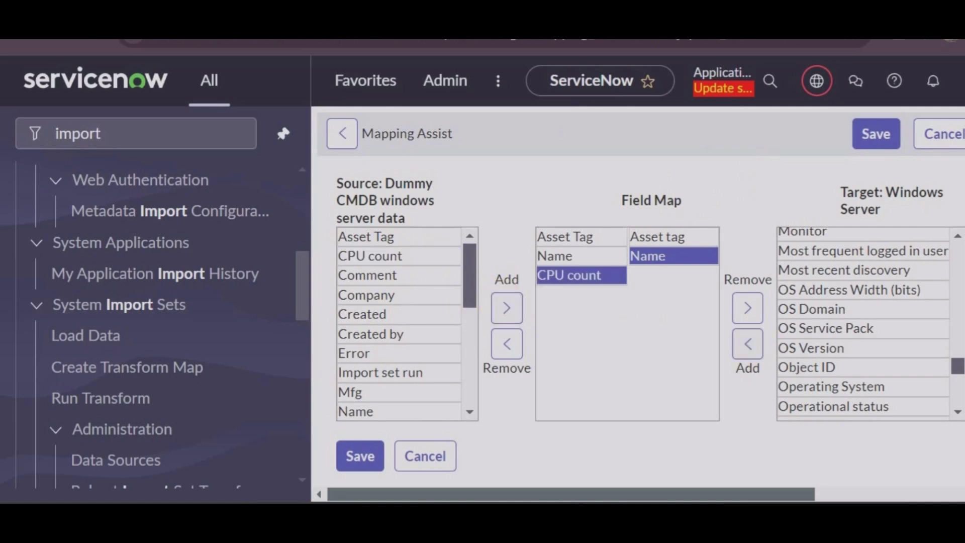
pyautogui.scroll(-5, 902, 352)
pyautogui.scroll(10, 903, 351)
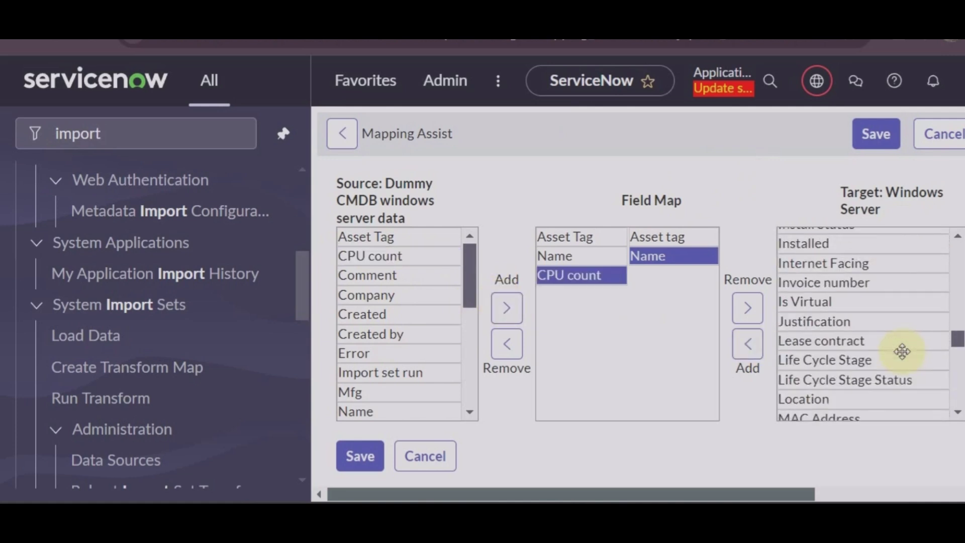
pyautogui.scroll(5, 902, 351)
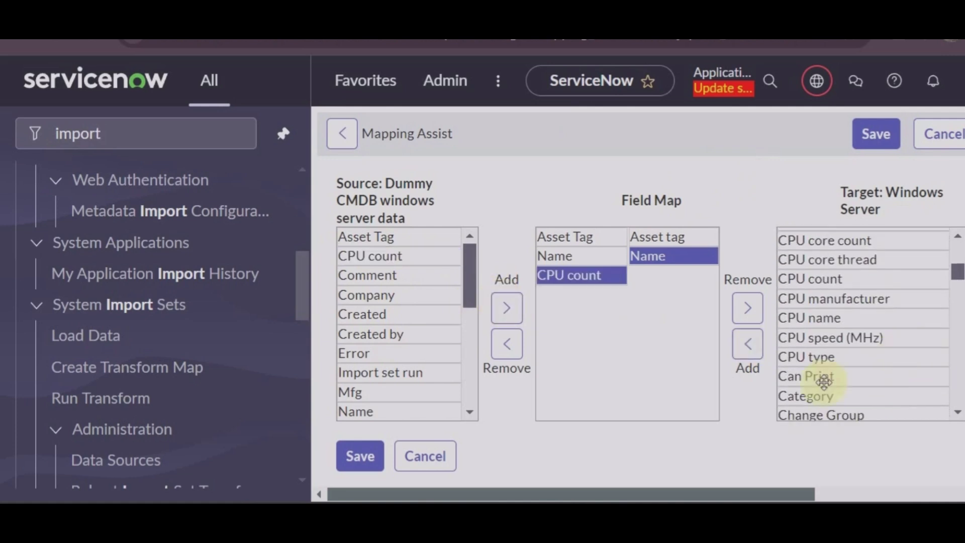
pyautogui.click(810, 280)
pyautogui.click(748, 345)
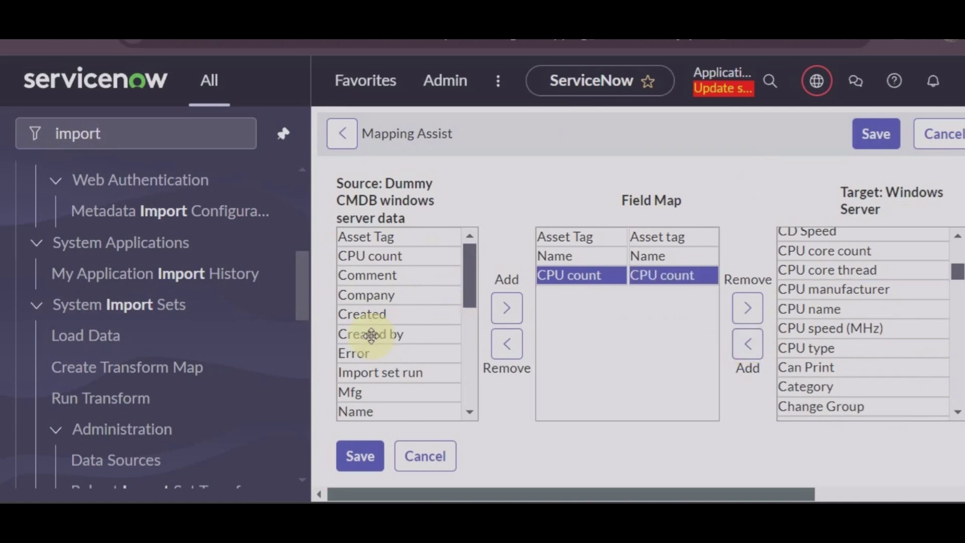
# Map the source Sr Number field to the target Serial number field.
pyautogui.scroll(-3, 371, 336)
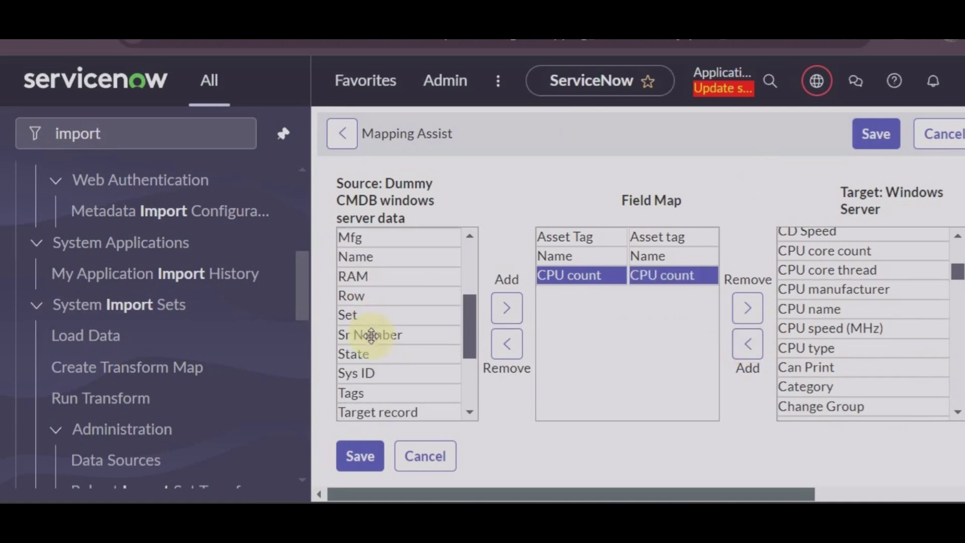
pyautogui.click(372, 335)
pyautogui.scroll(-1, 372, 337)
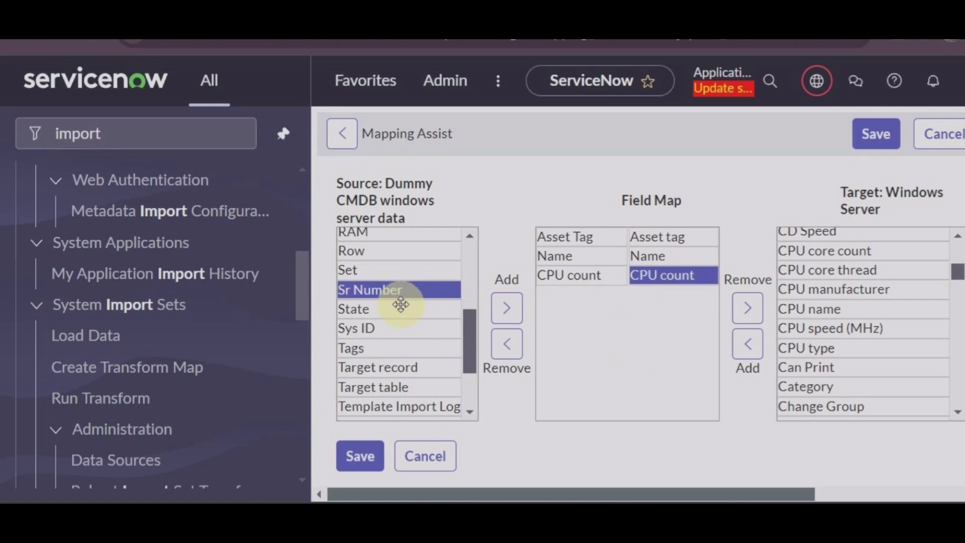
pyautogui.click(506, 316)
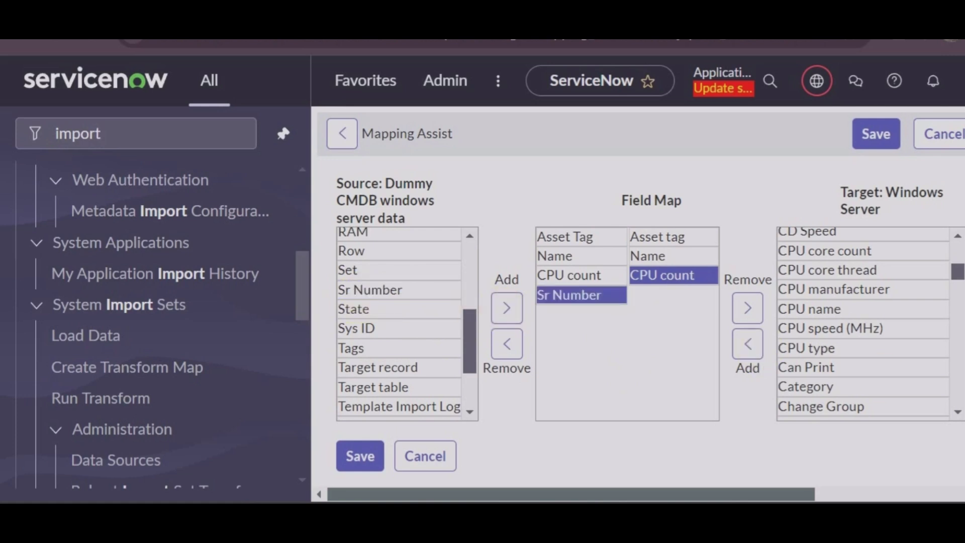
pyautogui.scroll(-8, 879, 377)
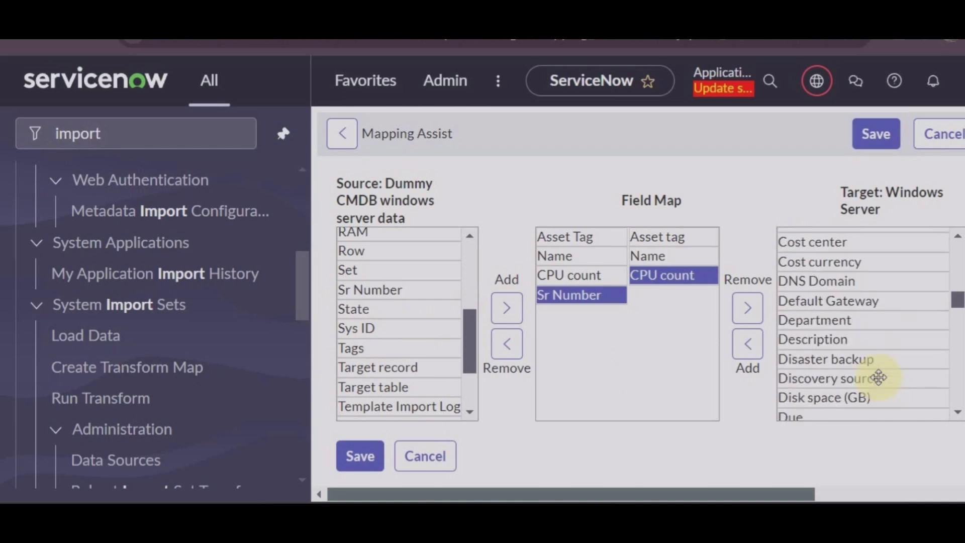
pyautogui.scroll(-10, 879, 377)
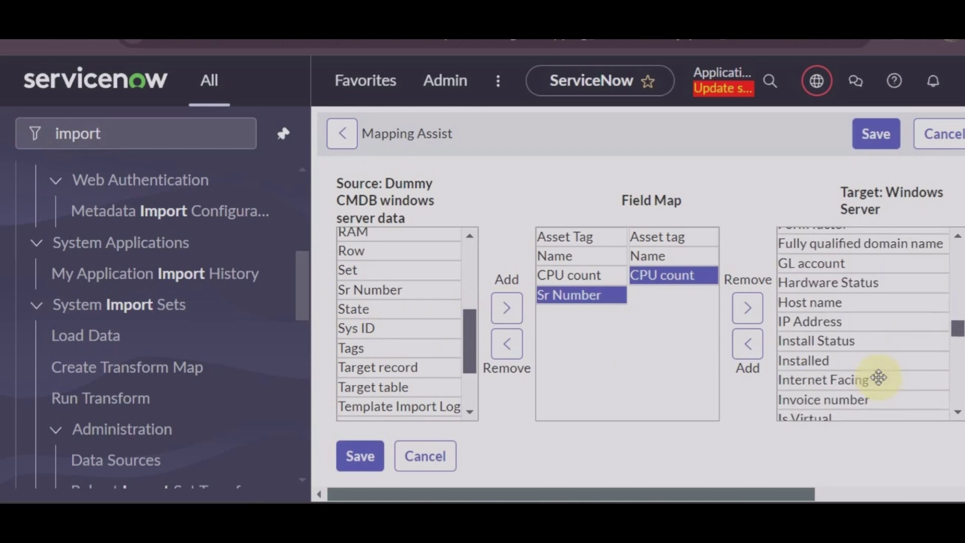
pyautogui.scroll(-10, 879, 377)
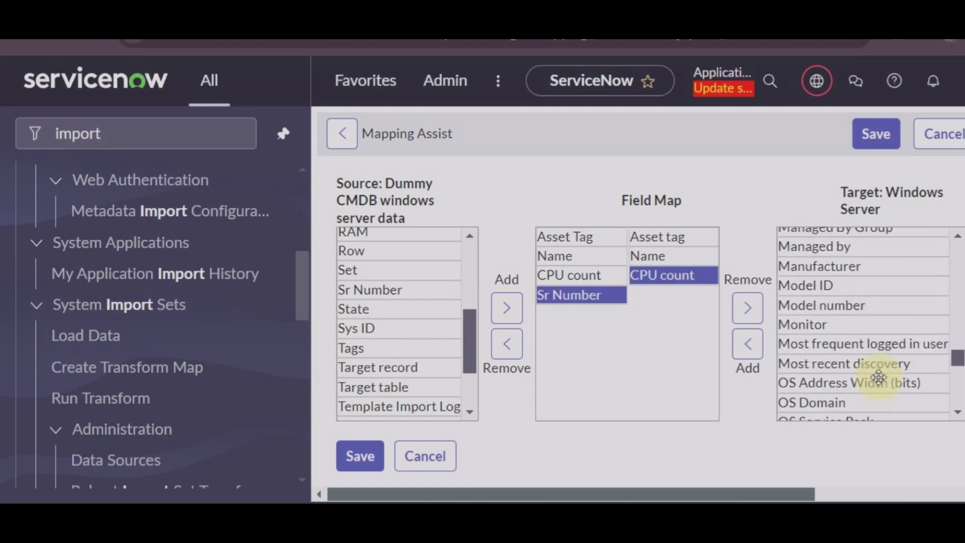
pyautogui.scroll(-10, 878, 377)
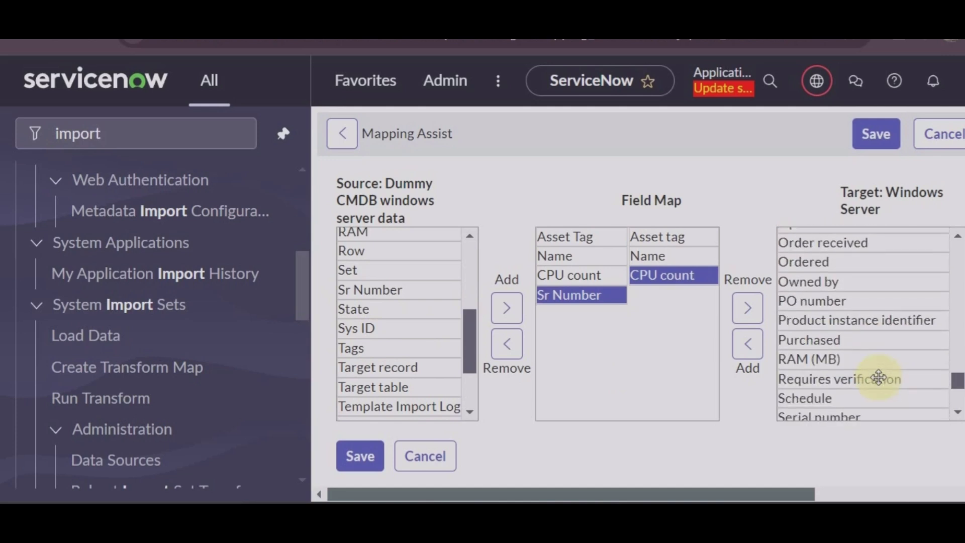
pyautogui.click(830, 338)
pyautogui.scroll(-1, 827, 342)
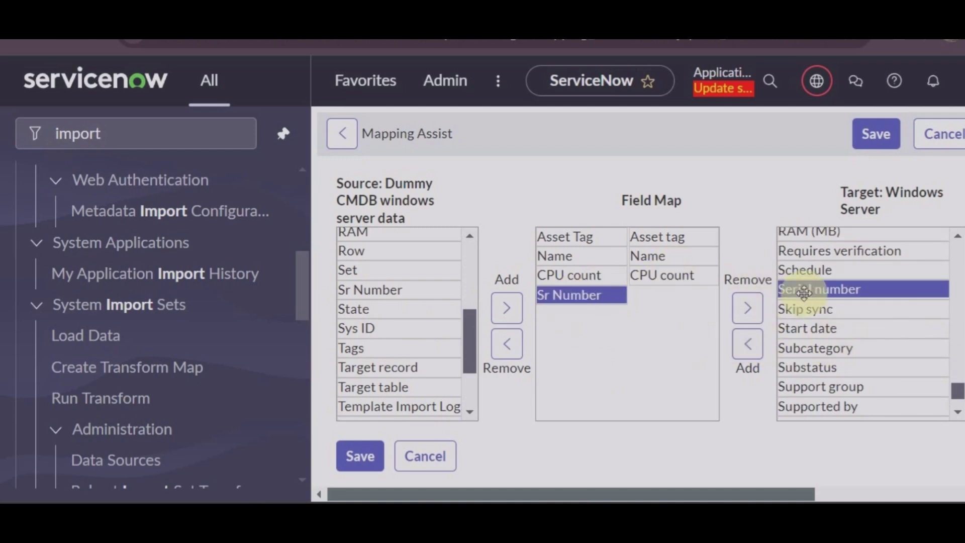
pyautogui.click(748, 344)
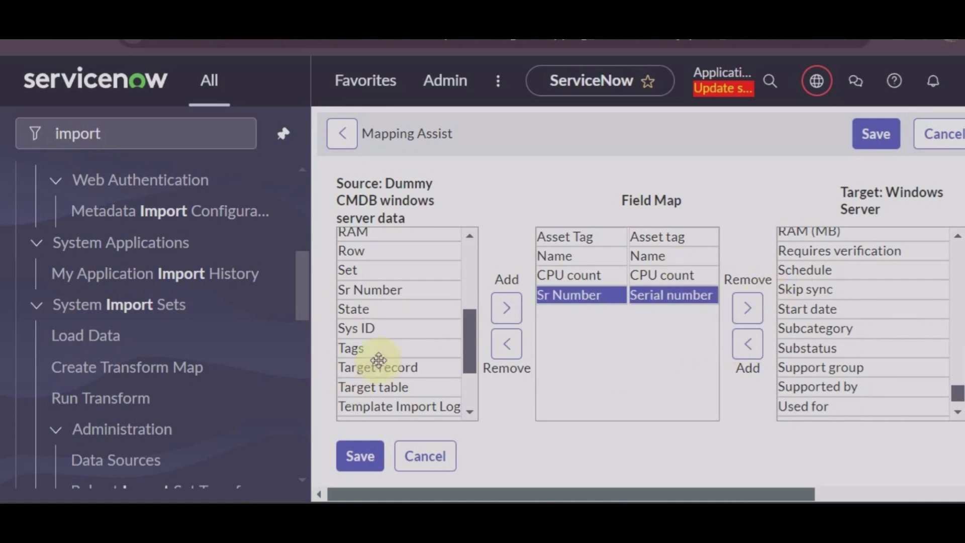
pyautogui.scroll(-2, 402, 324)
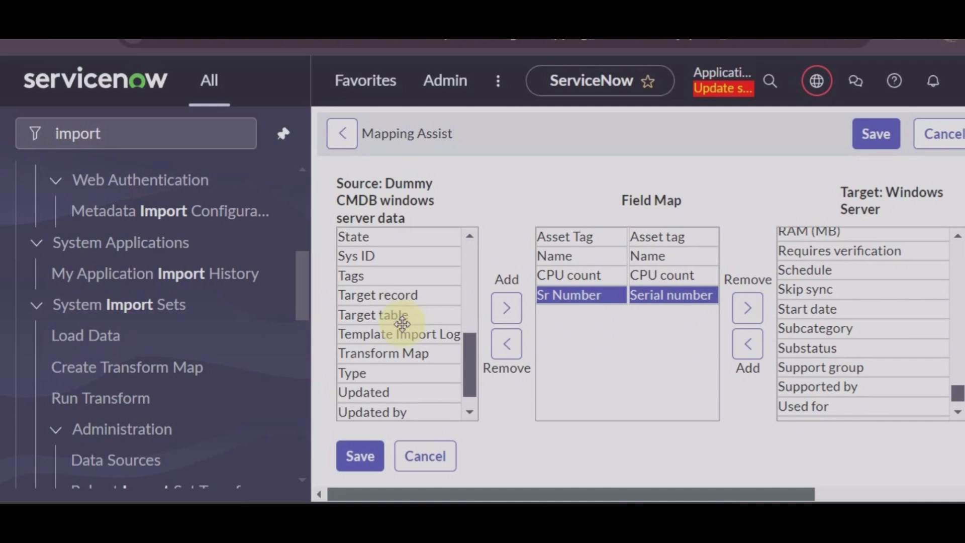
pyautogui.scroll(4, 402, 324)
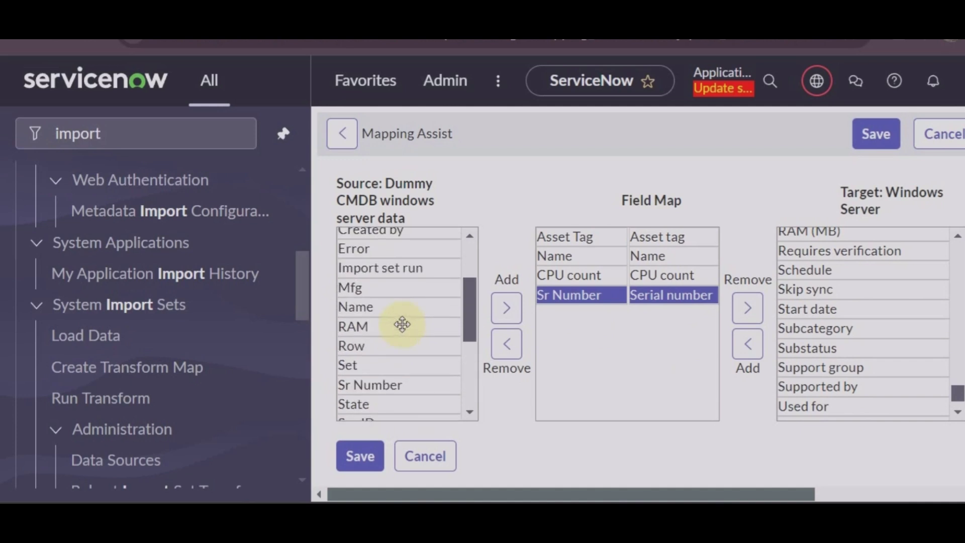
# Map source Mfg to target Manufacturer, then bring the quiz PDF back to the front.
pyautogui.click(364, 291)
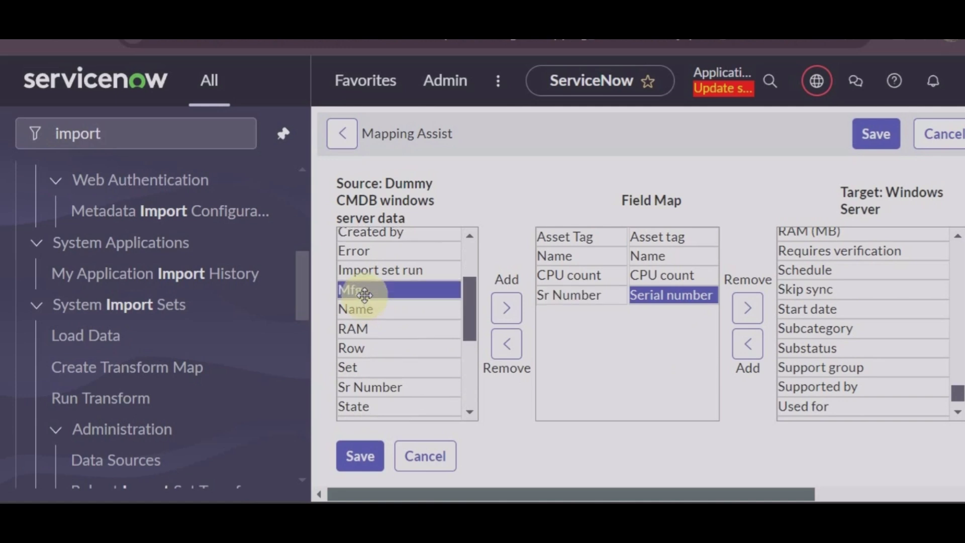
pyautogui.click(507, 308)
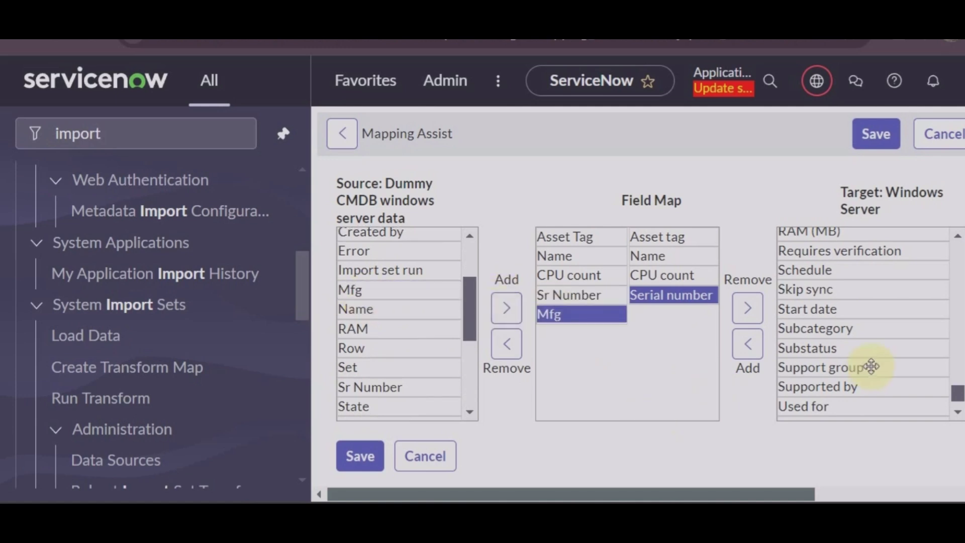
pyautogui.scroll(-1, 871, 367)
pyautogui.scroll(5, 872, 367)
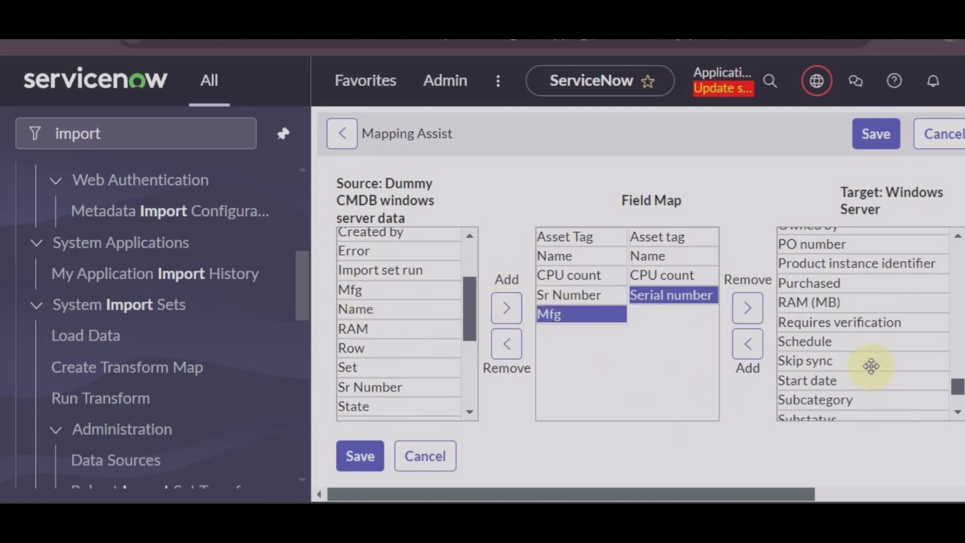
pyautogui.scroll(-2, 871, 365)
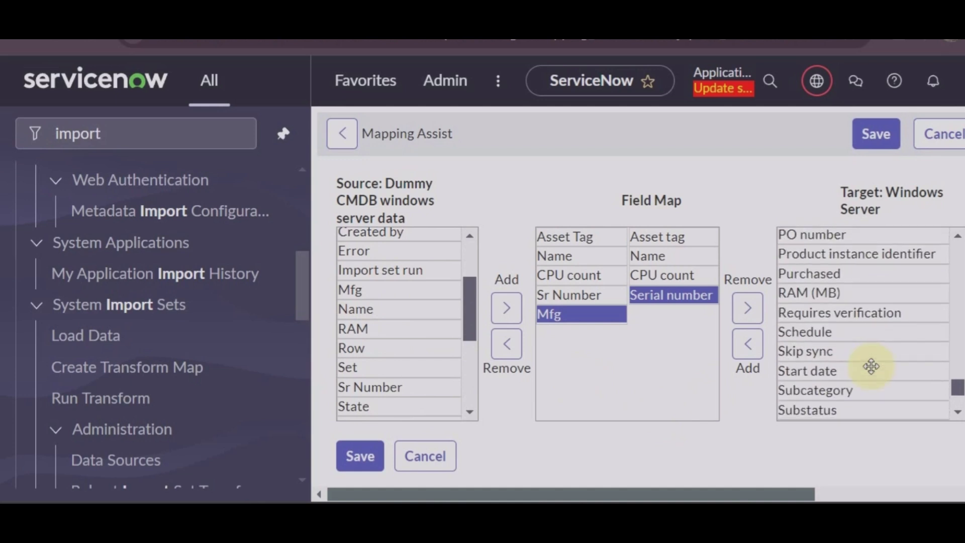
pyautogui.scroll(4, 871, 365)
pyautogui.scroll(4, 871, 366)
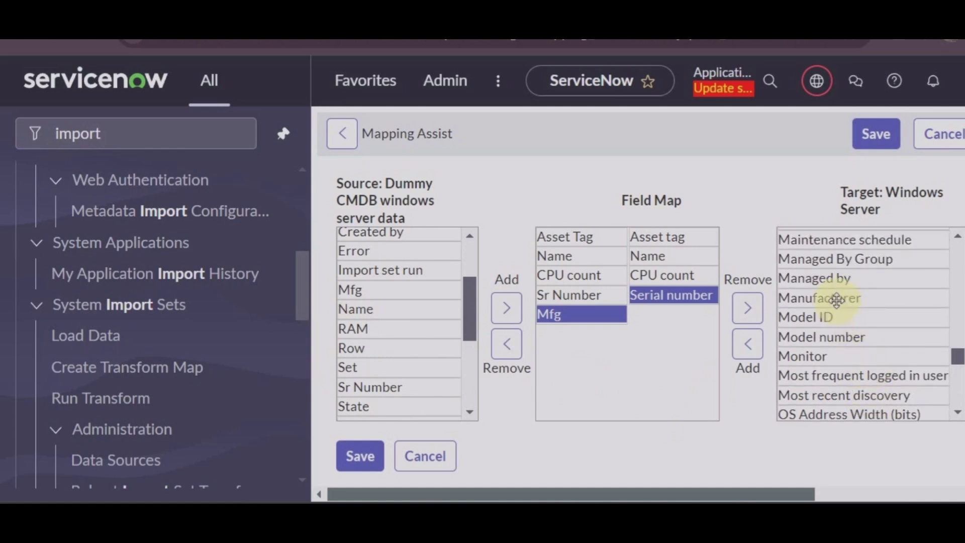
pyautogui.click(836, 300)
pyautogui.click(756, 348)
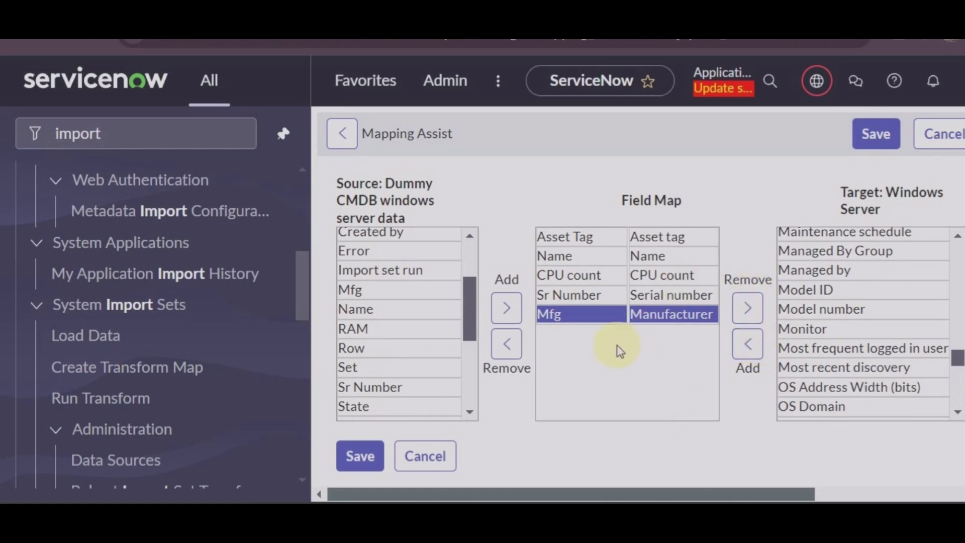
pyautogui.scroll(-5, 399, 341)
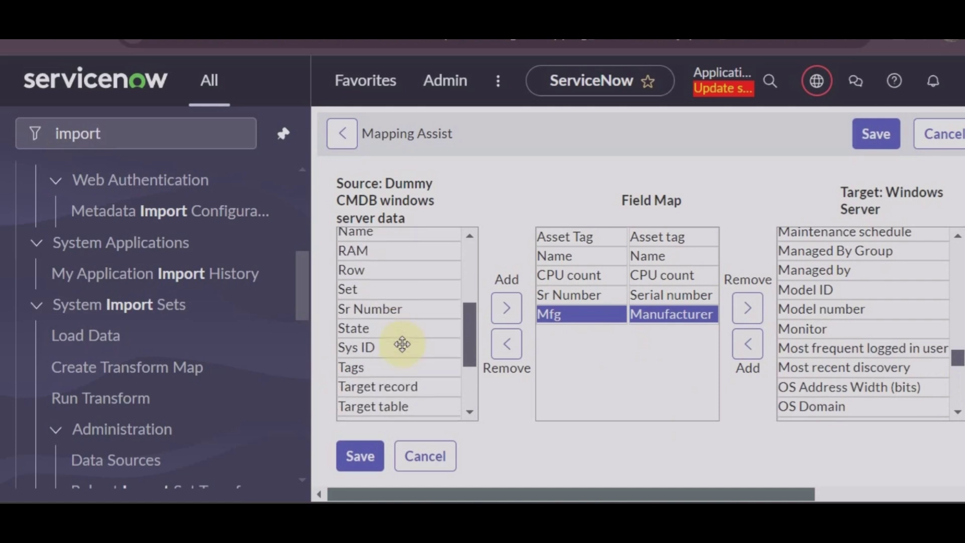
pyautogui.scroll(2, 402, 345)
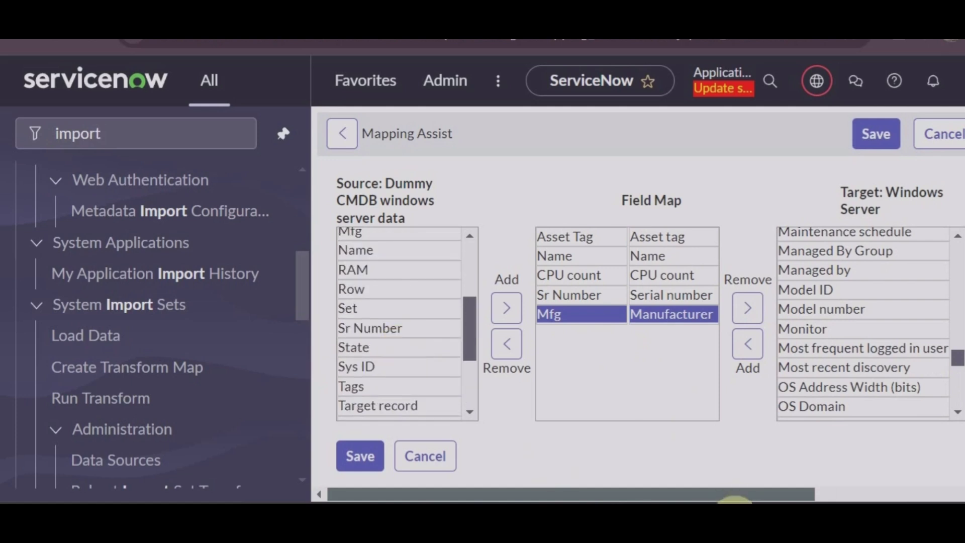
pyautogui.click(683, 465)
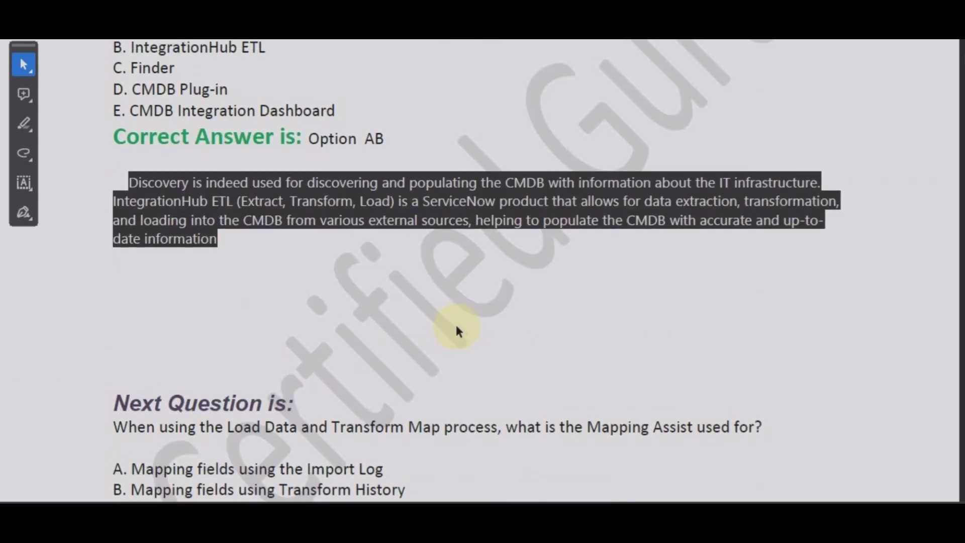
pyautogui.scroll(1, 457, 327)
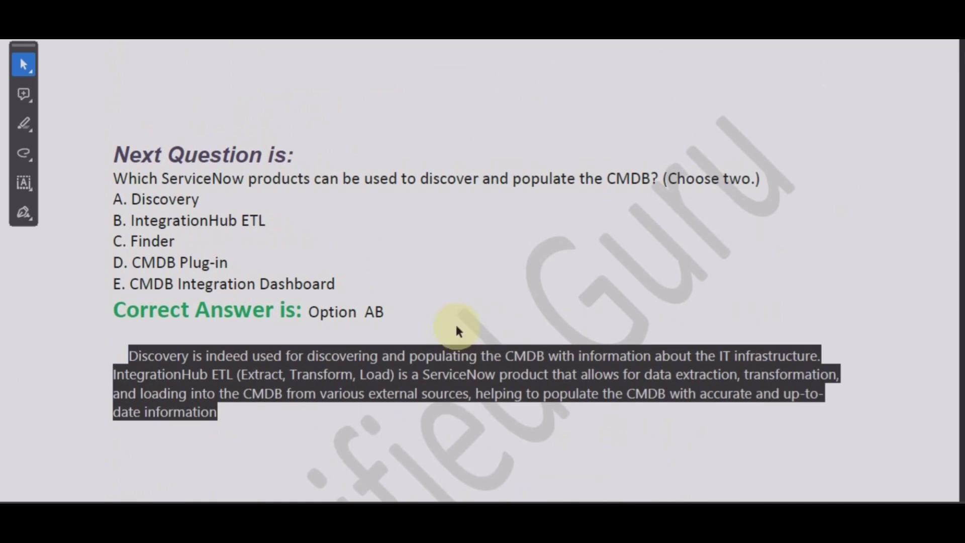
# Scroll the PDF down to the question on what the CMDB contains, answered Option A.
pyautogui.scroll(-14, 457, 329)
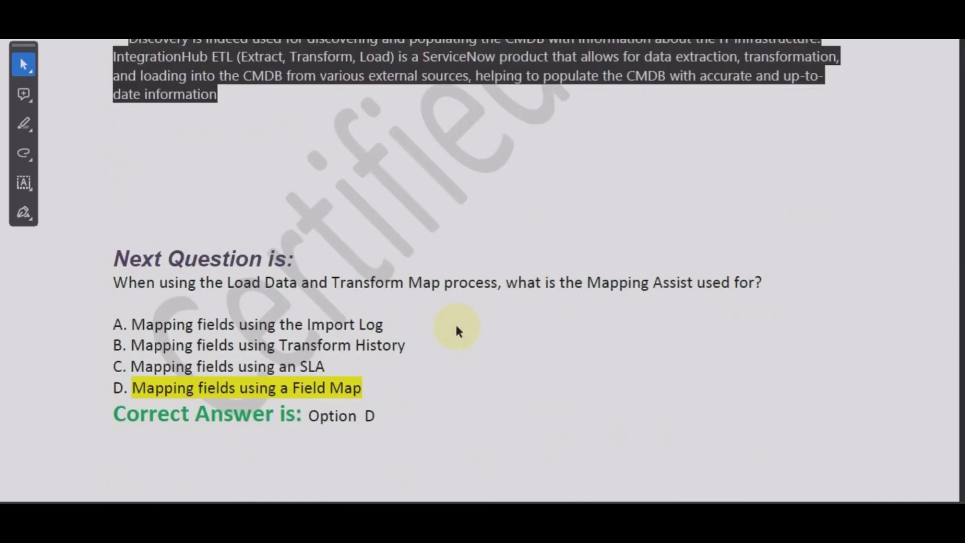
pyautogui.scroll(-11, 458, 330)
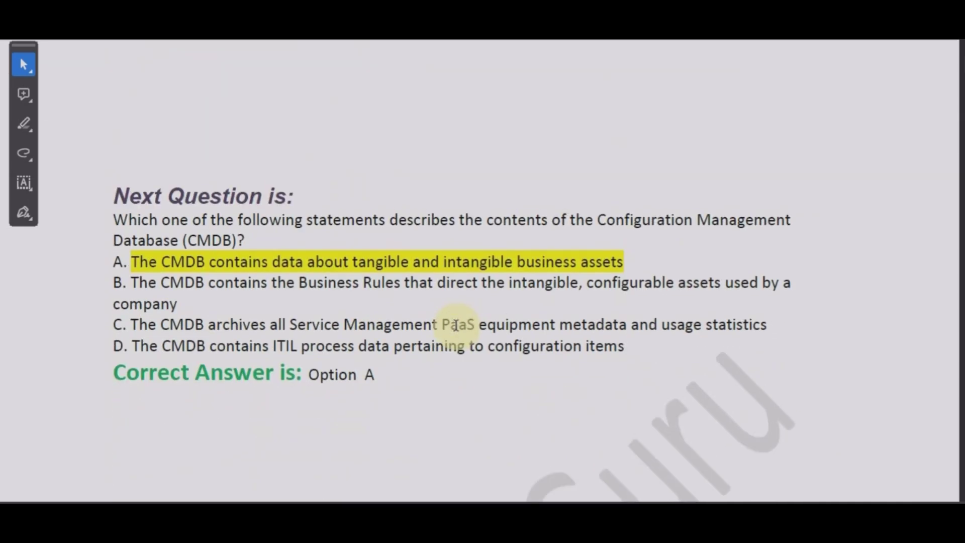
pyautogui.scroll(-5, 457, 330)
pyautogui.scroll(-11, 457, 329)
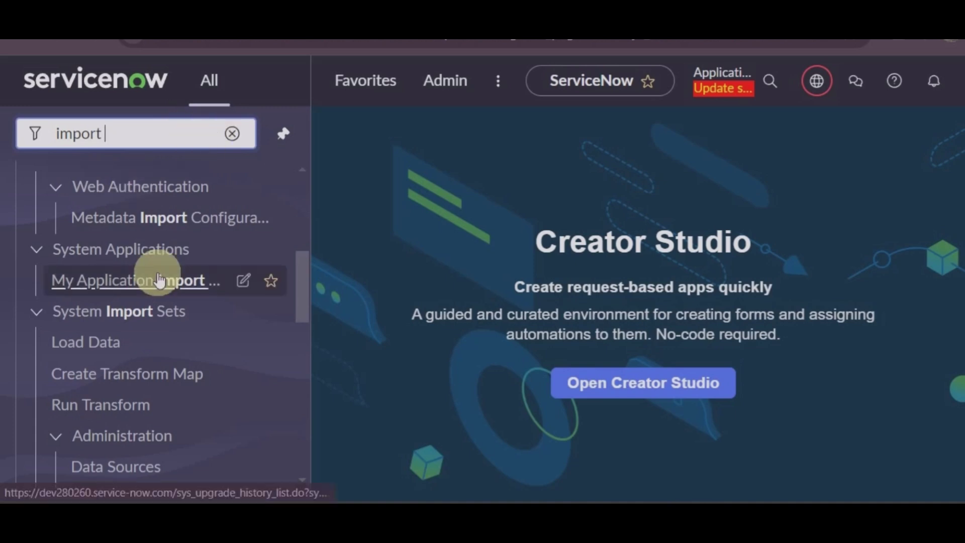
# Clear the navigator filter and enter sys_u.list to list all 626 user records.
pyautogui.click(231, 134)
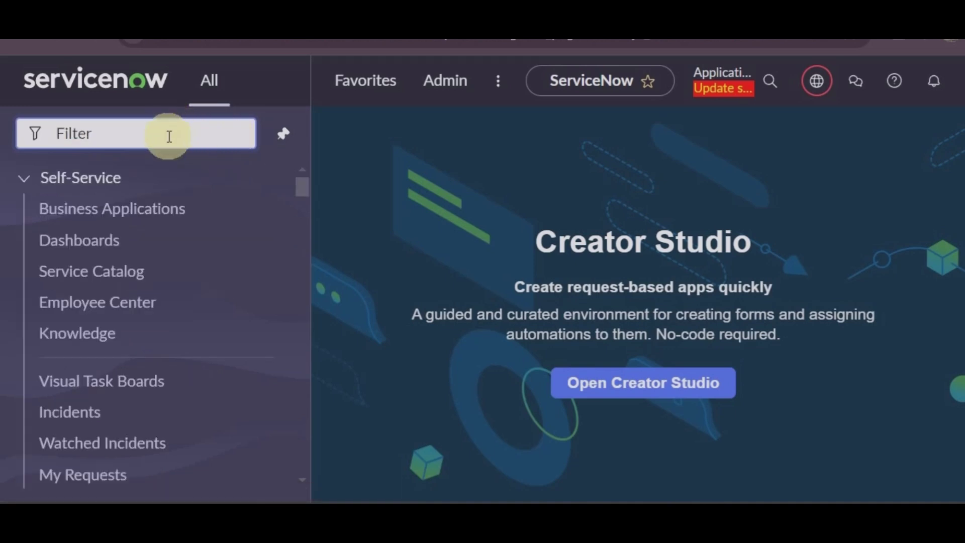
pyautogui.write('sys')
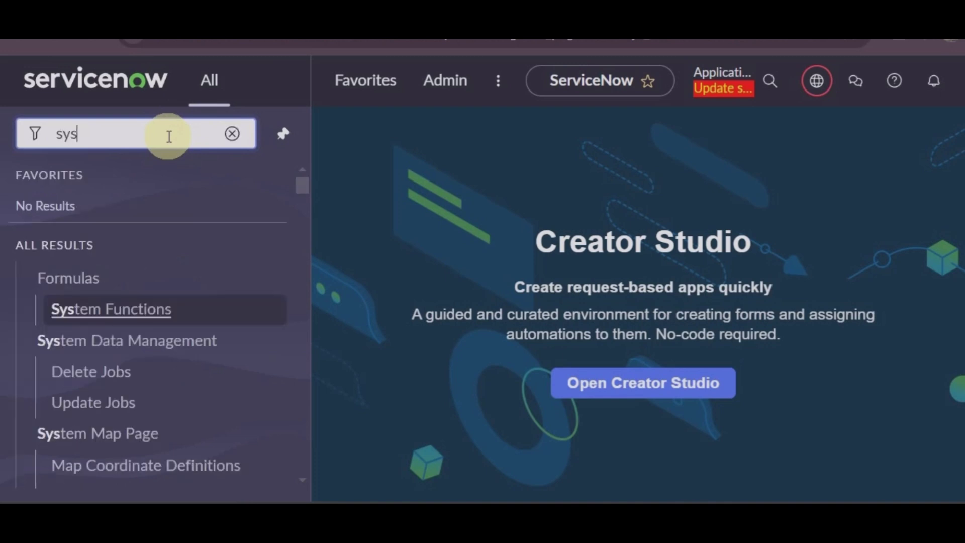
pyautogui.write('_user')
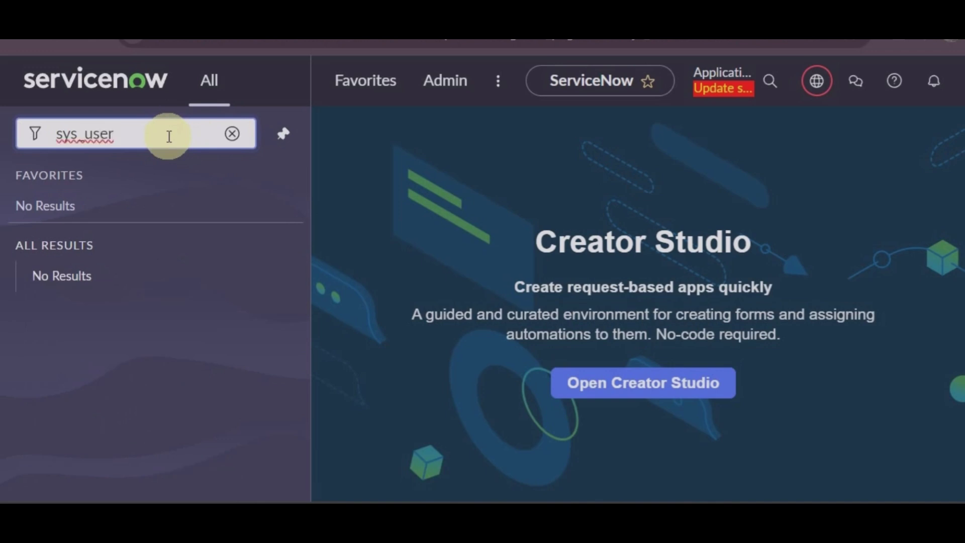
pyautogui.write('.list')
pyautogui.press('Return')
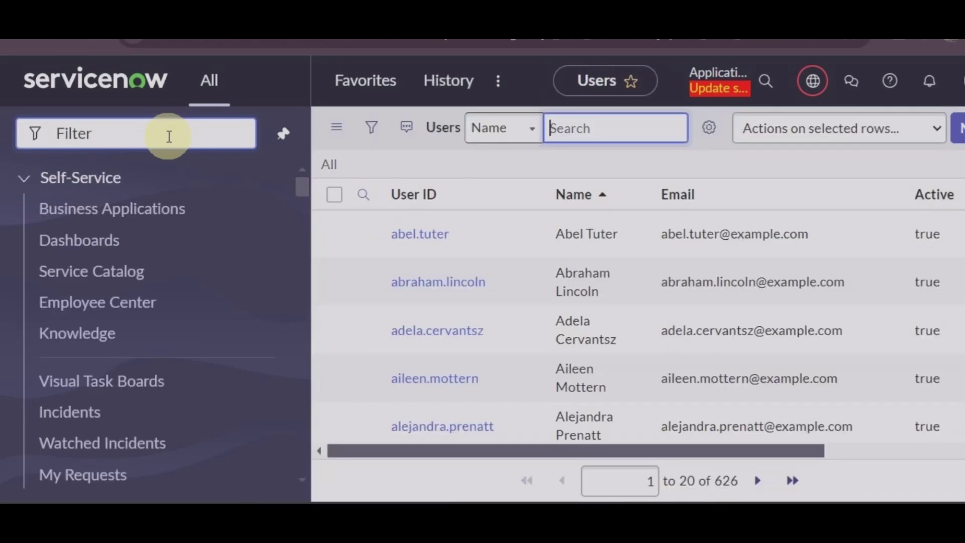
# Add a Users filter condition with field Keywords and operator 'are', value left empty.
pyautogui.click(375, 128)
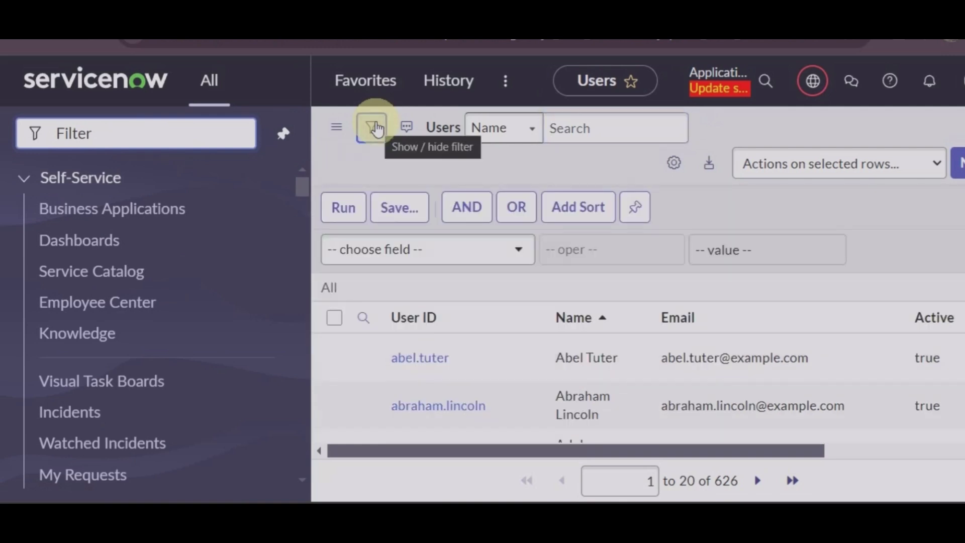
pyautogui.click(414, 269)
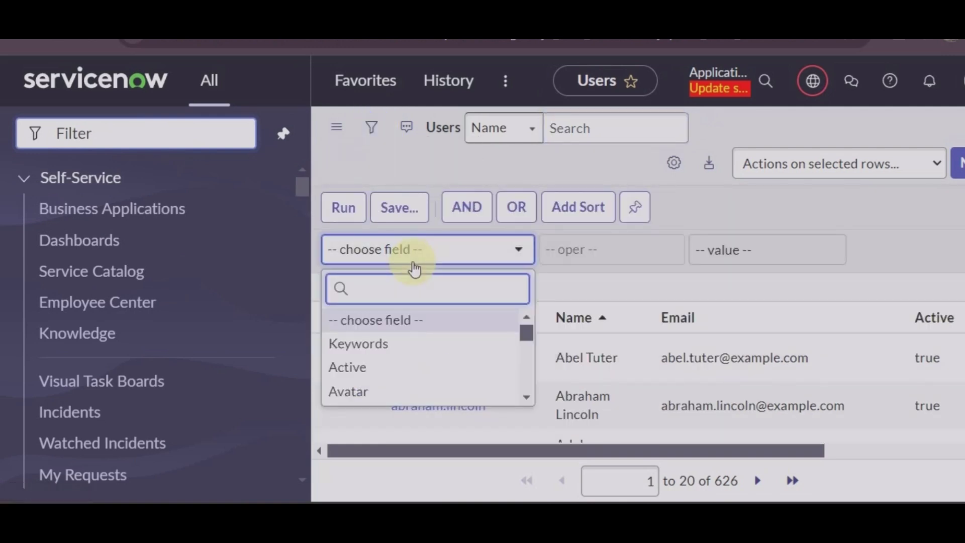
pyautogui.click(374, 347)
pyautogui.click(590, 256)
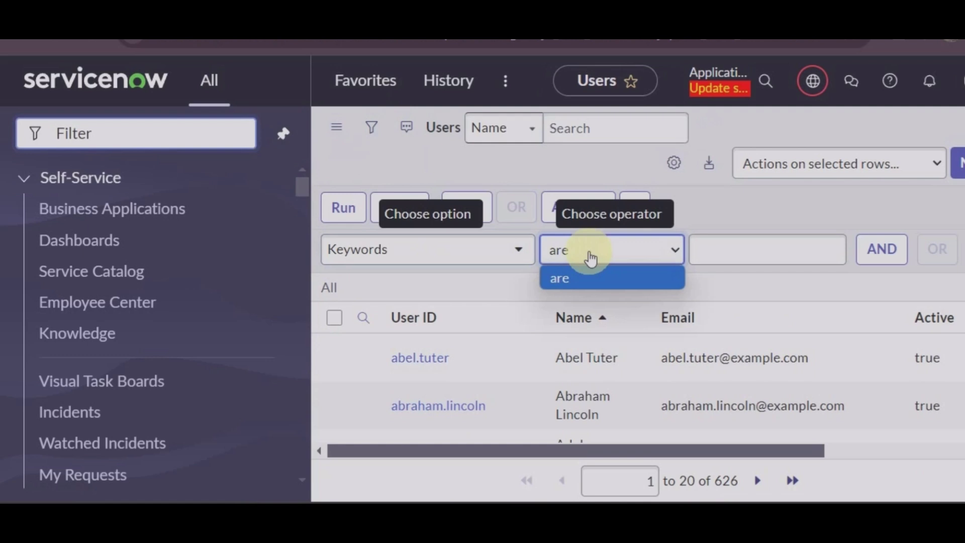
pyautogui.click(582, 279)
pyautogui.click(717, 243)
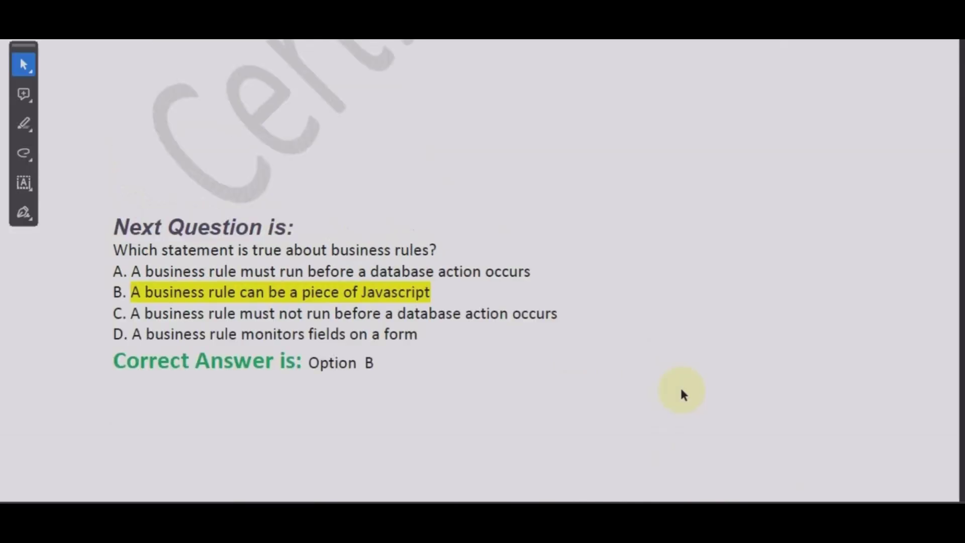
pyautogui.scroll(-10, 684, 395)
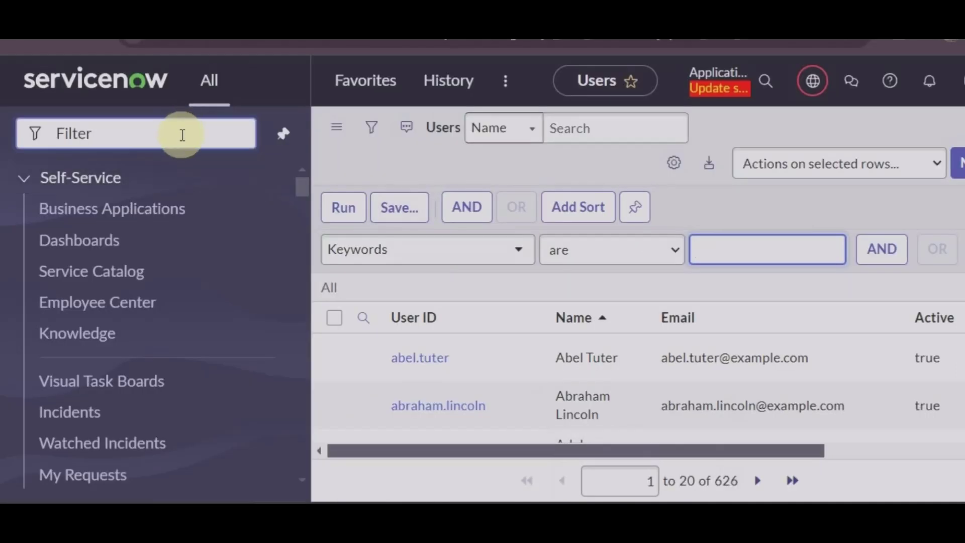
pyautogui.click(183, 134)
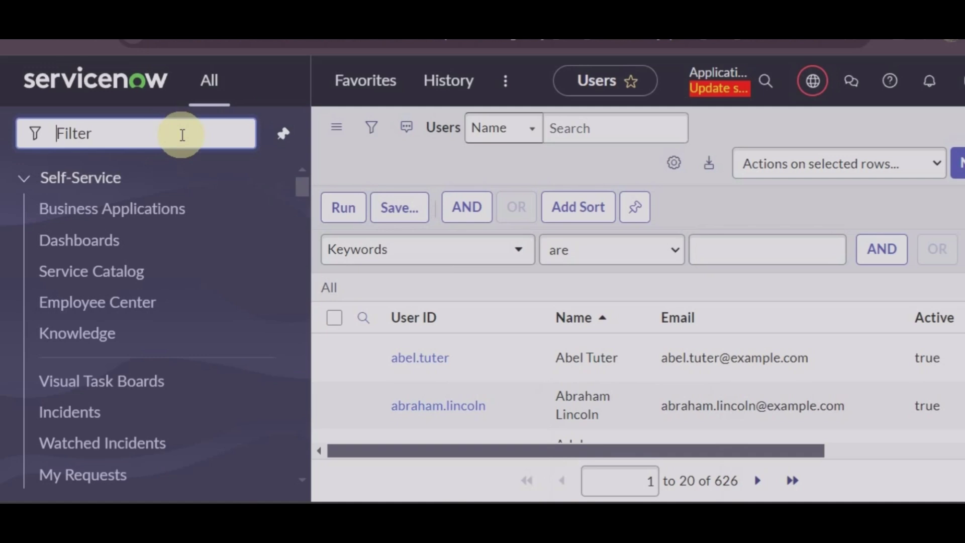
# Open a new Client Script form and expand its Type dropdown to list the script types.
pyautogui.write('client sc')
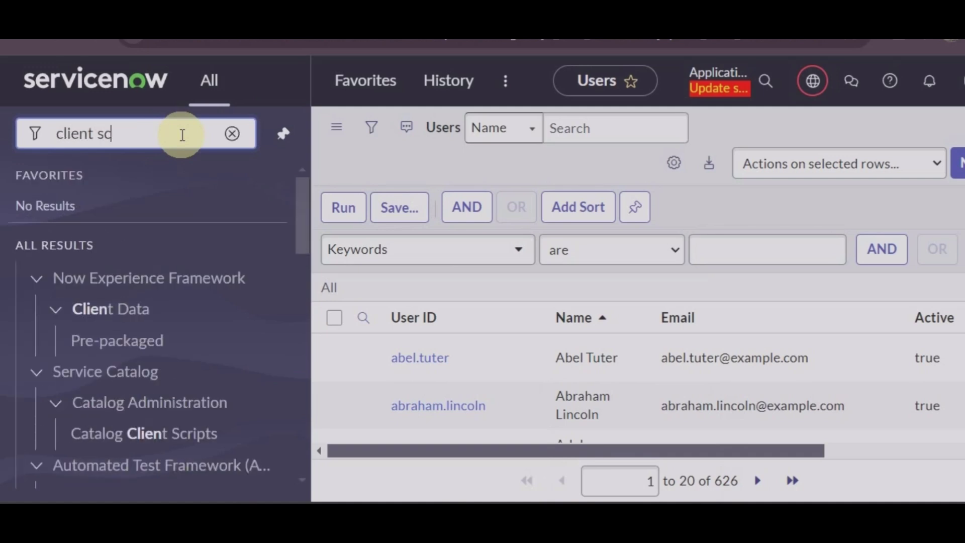
pyautogui.write('ript')
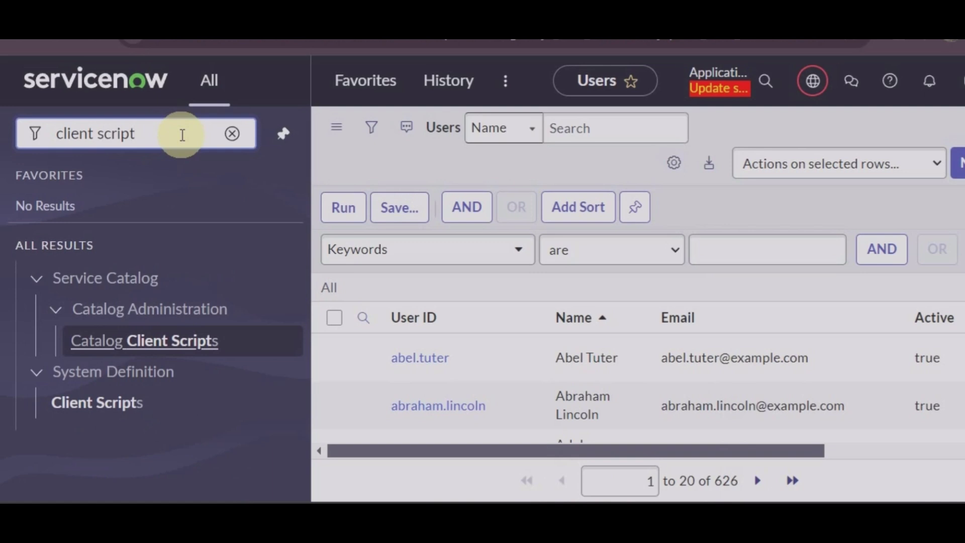
pyautogui.click(123, 408)
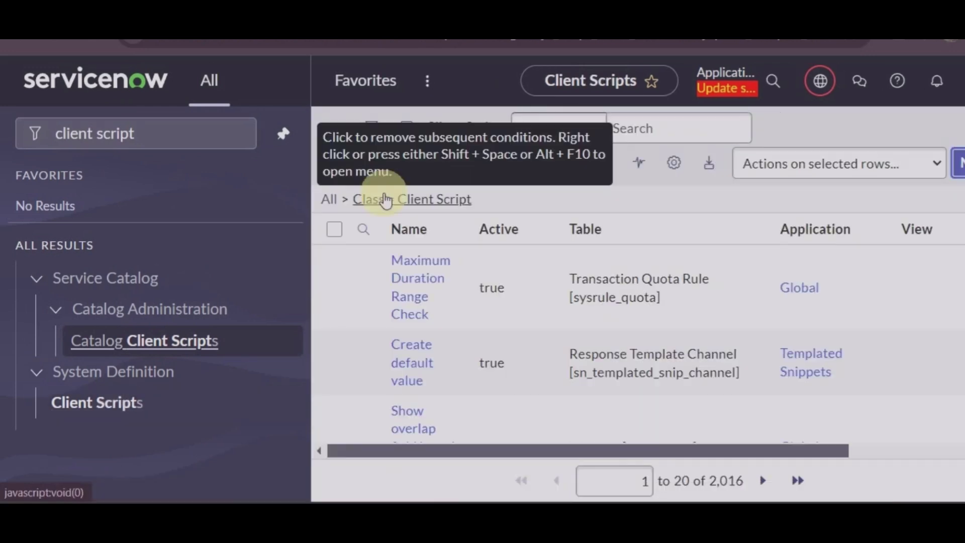
pyautogui.click(385, 199)
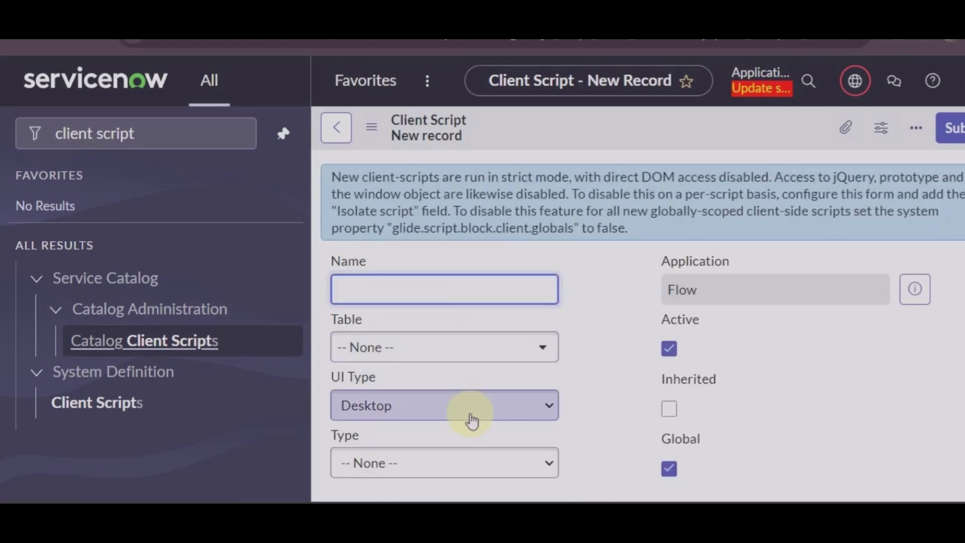
pyautogui.scroll(-3, 469, 402)
pyautogui.click(483, 336)
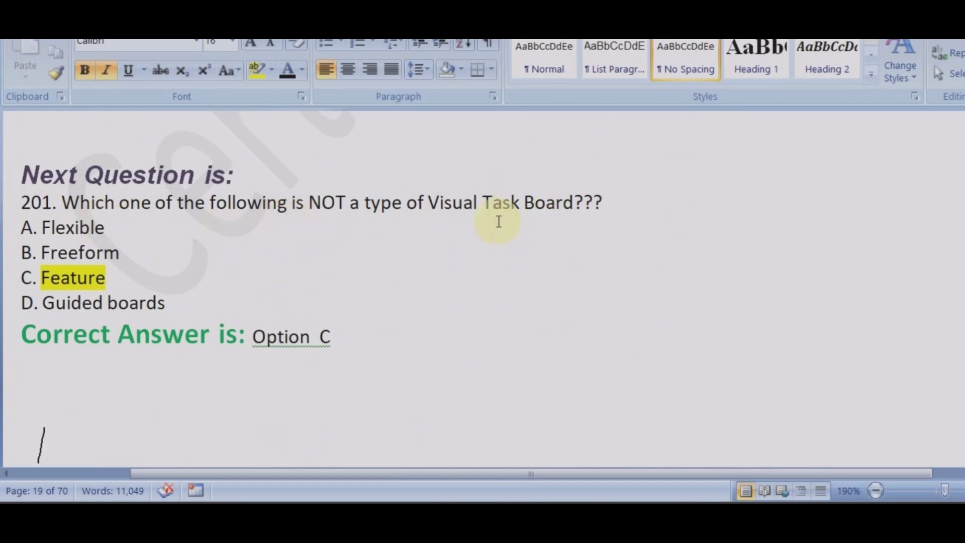
# Start a new Visual Task Board to see the Freeform and Data Driven options, then return to Word.
pyautogui.moveTo(668, 500)
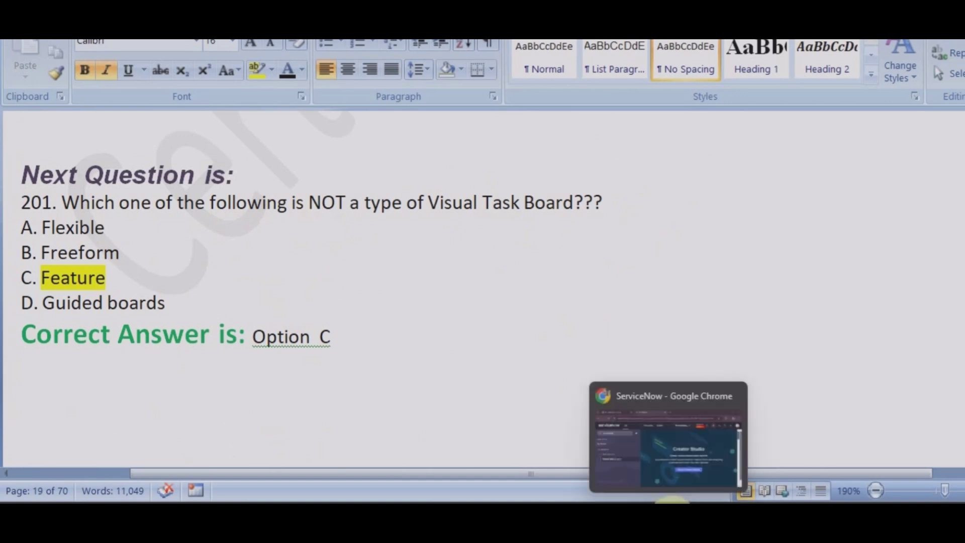
pyautogui.click(667, 433)
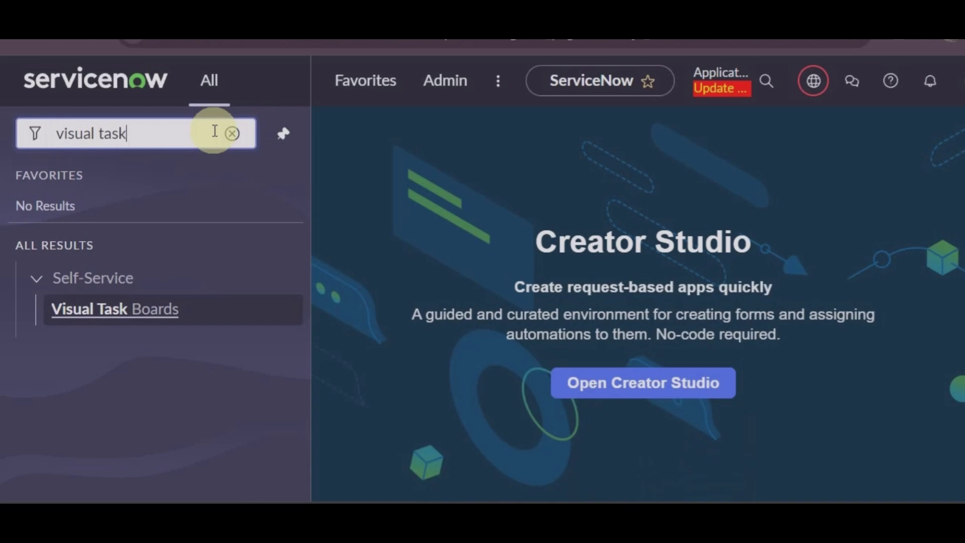
pyautogui.click(142, 308)
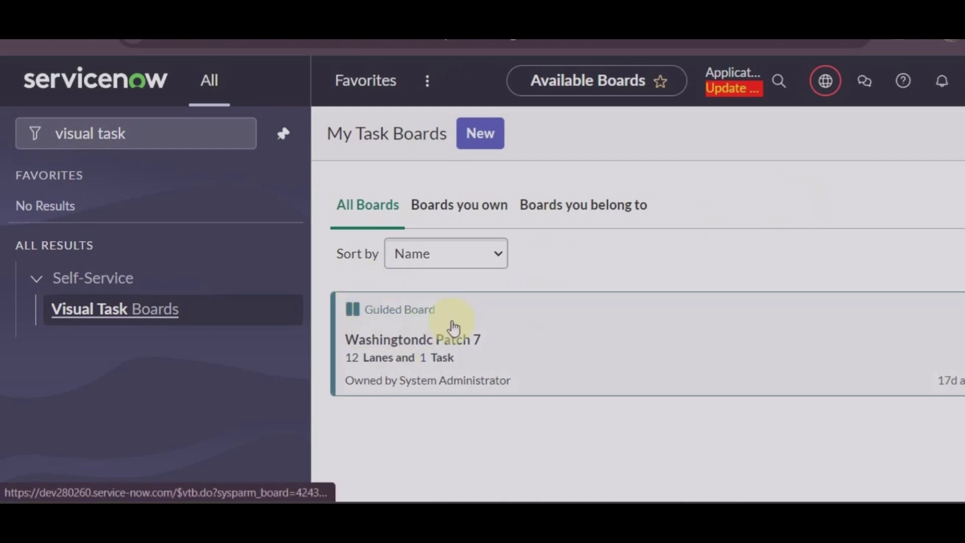
pyautogui.click(483, 136)
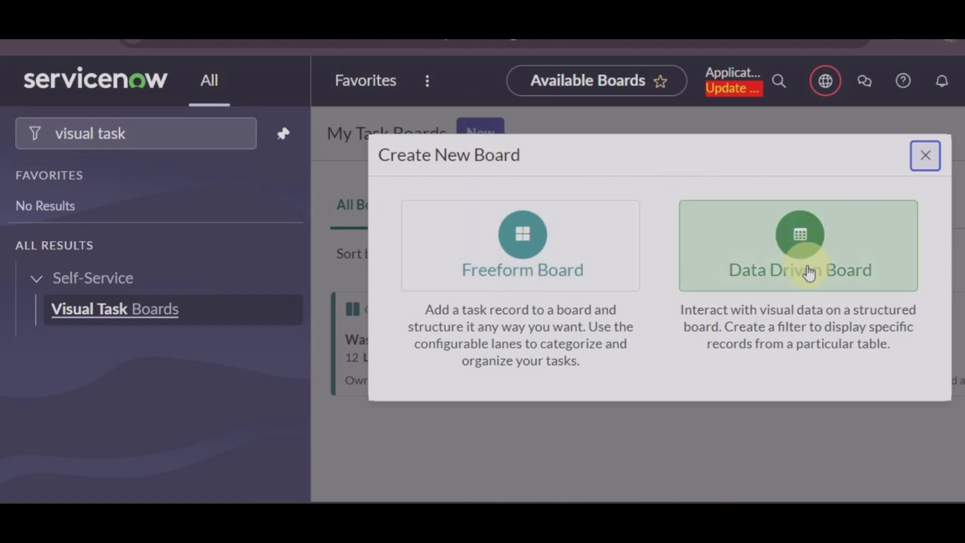
pyautogui.click(695, 478)
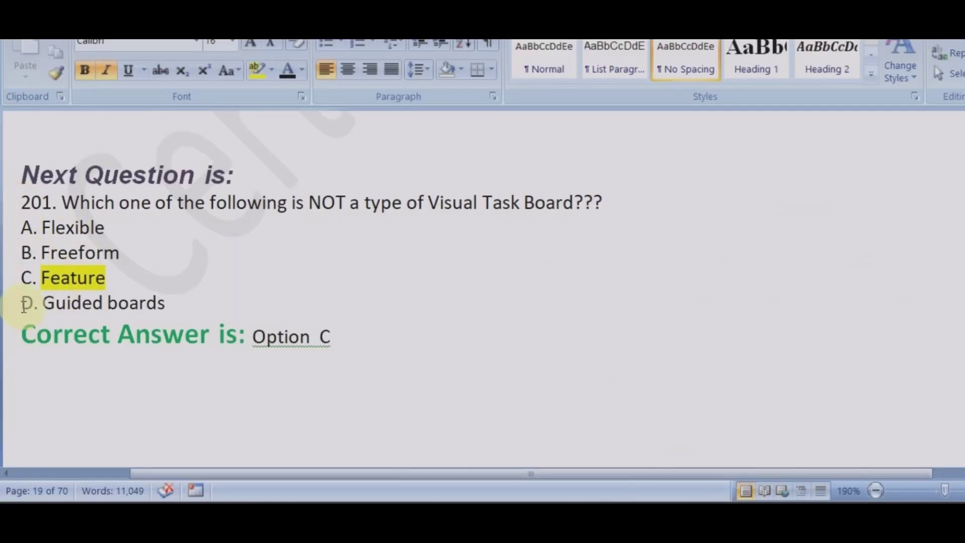
# Select the end of 'Feature' and scroll toward question 56 on App Navigator search results.
pyautogui.moveTo(85, 278); pyautogui.dragTo(109, 278)
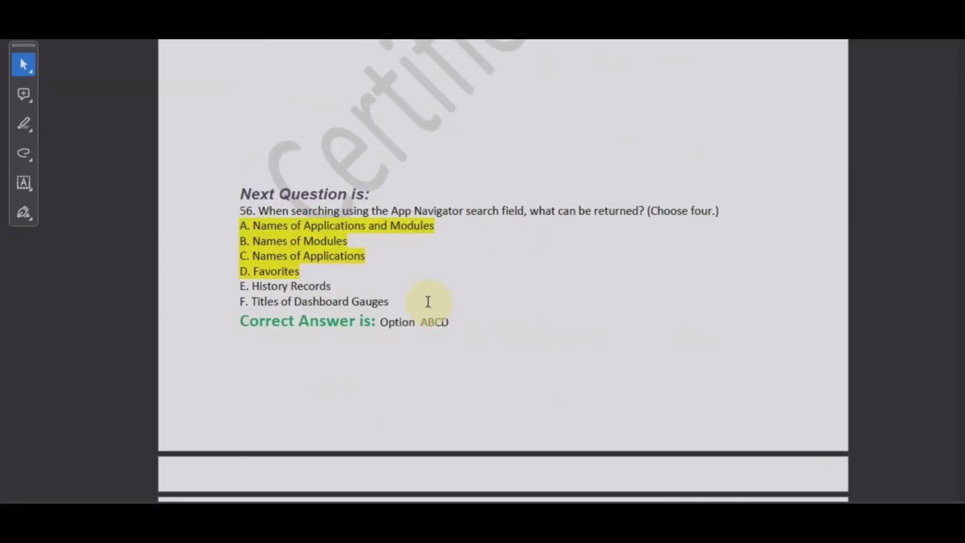
pyautogui.scroll(-2, 427, 301)
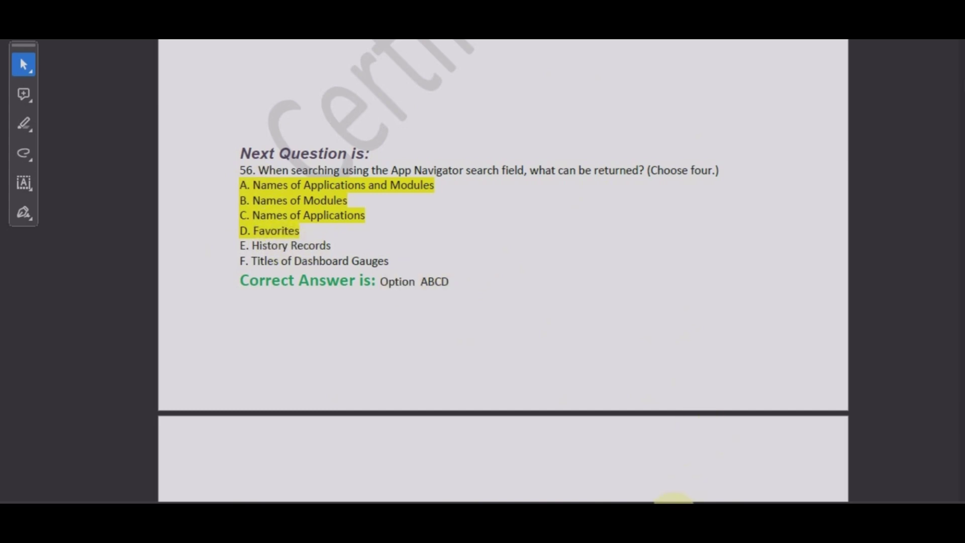
# Star My Profile, My Knowledge Articles and Conversational Interfaces in the All navigator.
pyautogui.moveTo(673, 501)
pyautogui.click(657, 456)
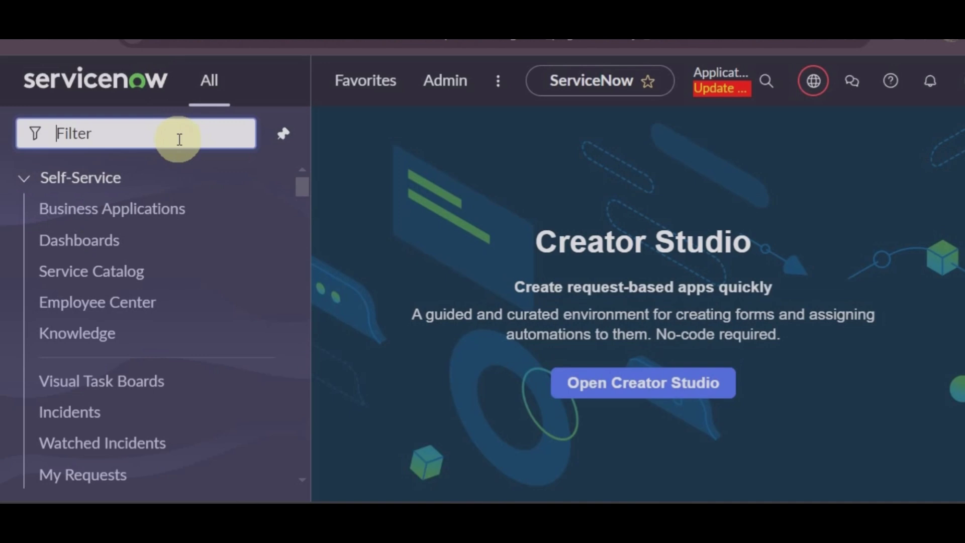
pyautogui.scroll(-4, 167, 308)
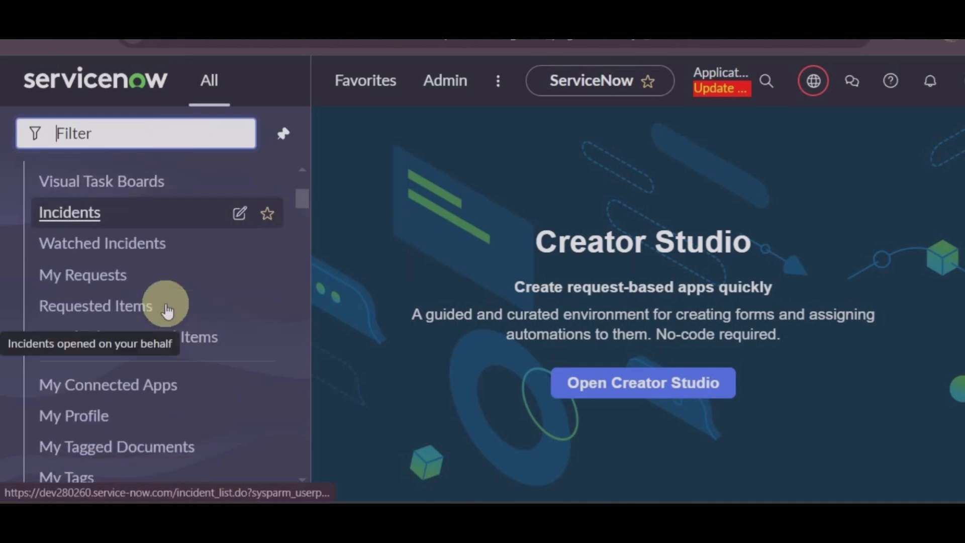
pyautogui.scroll(-3, 168, 310)
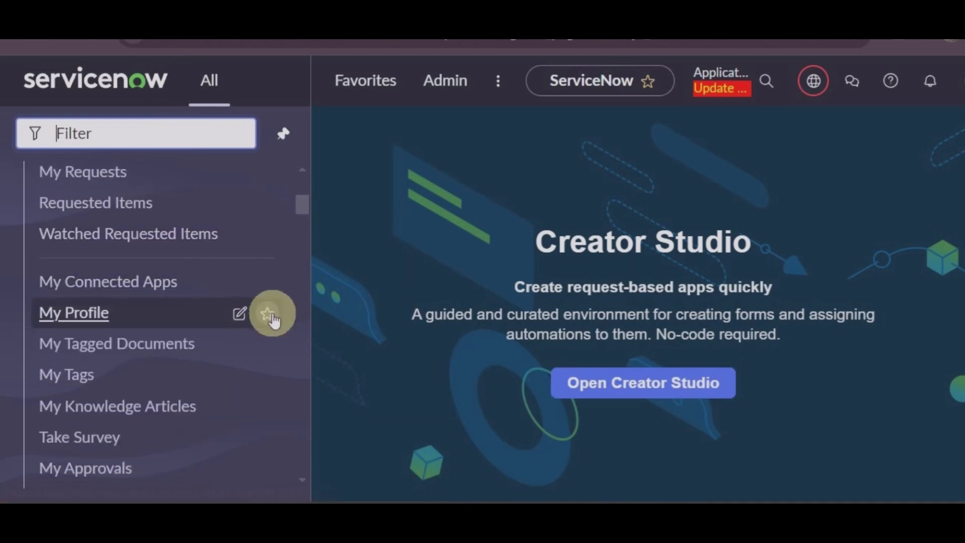
pyautogui.click(268, 315)
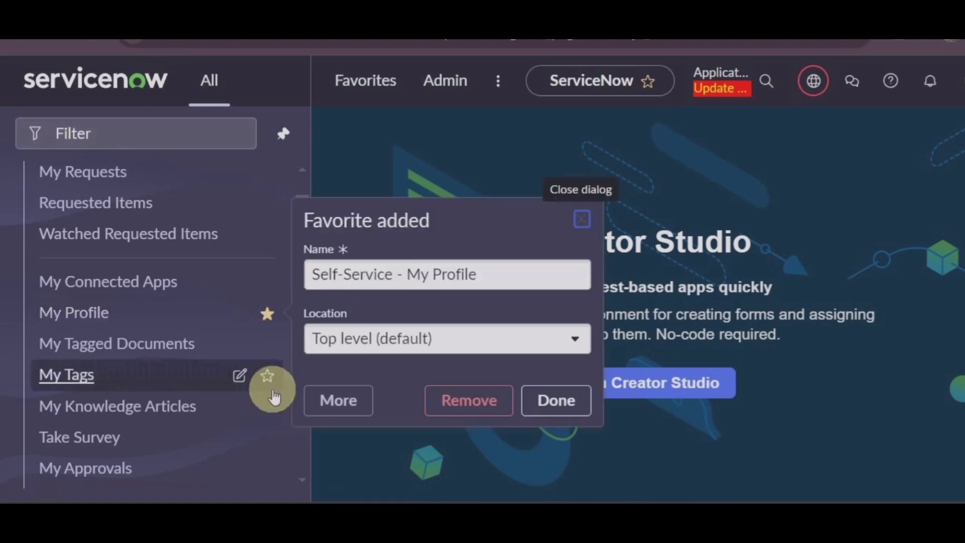
pyautogui.click(268, 406)
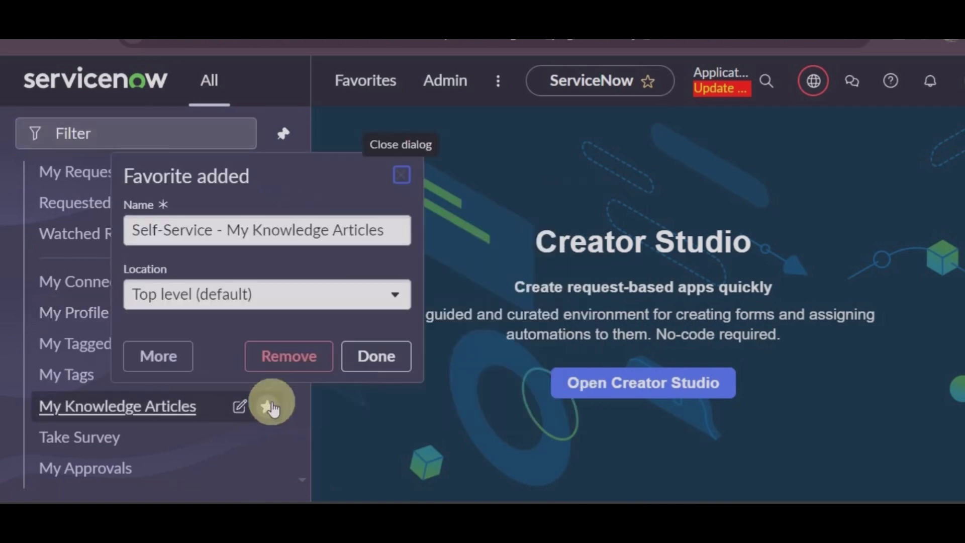
pyautogui.click(378, 356)
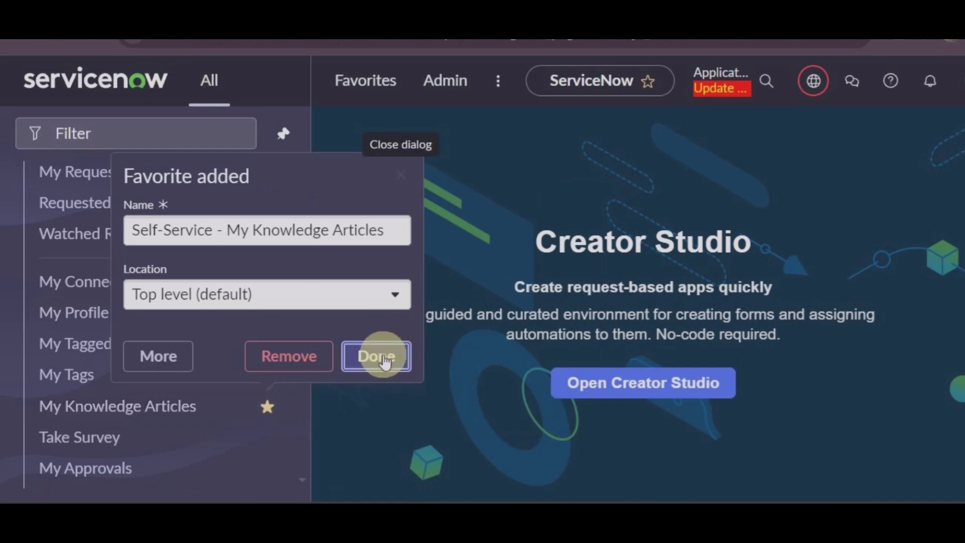
pyautogui.scroll(-5, 253, 414)
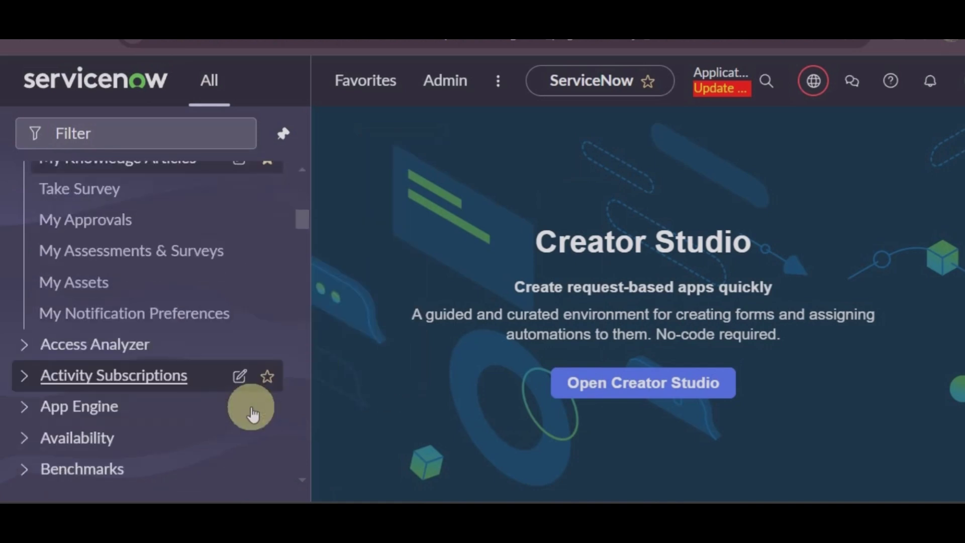
pyautogui.scroll(-3, 253, 413)
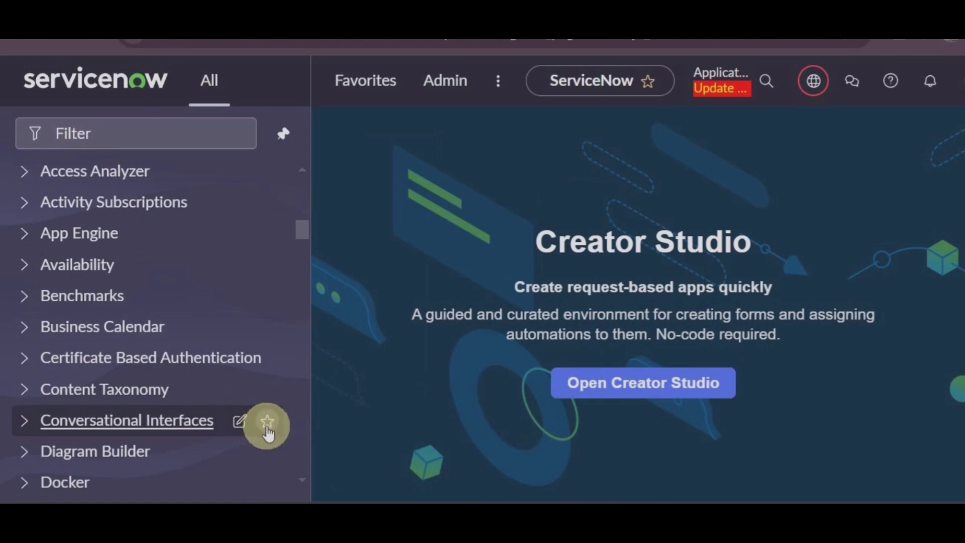
pyautogui.click(267, 423)
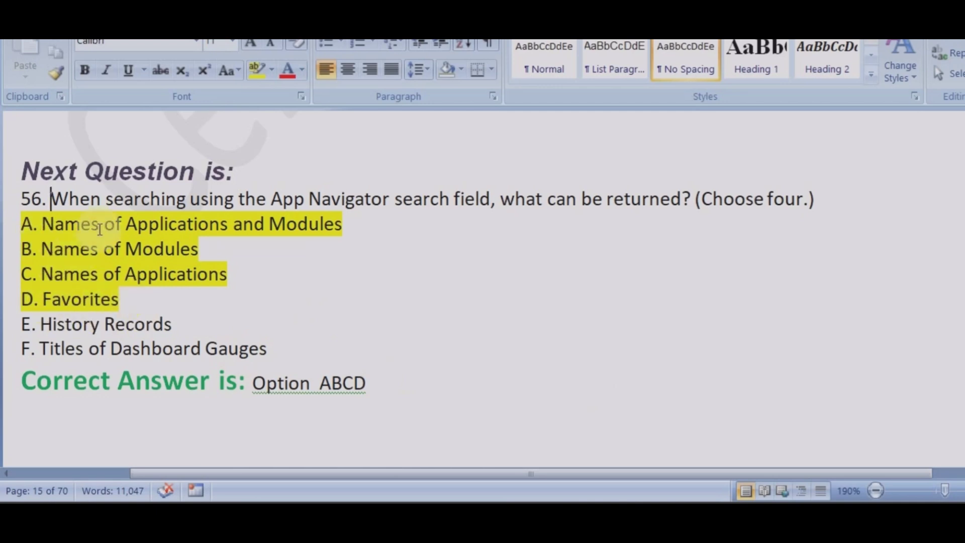
# Scroll the Word document from question 56 down to question 72 on Basic Configuration UI 16.
pyautogui.click(51, 198)
pyautogui.scroll(-2, 295, 312)
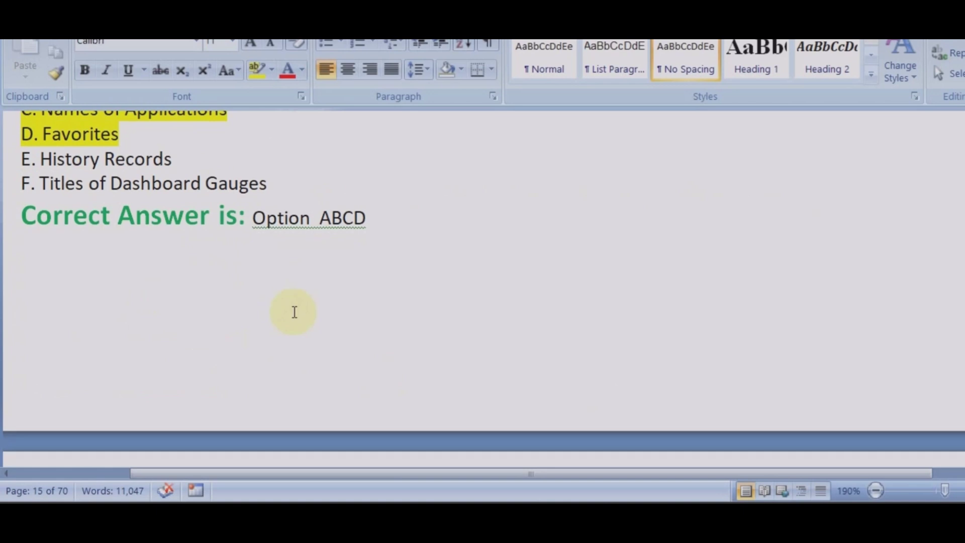
pyautogui.scroll(-3, 294, 312)
pyautogui.scroll(-3, 294, 312)
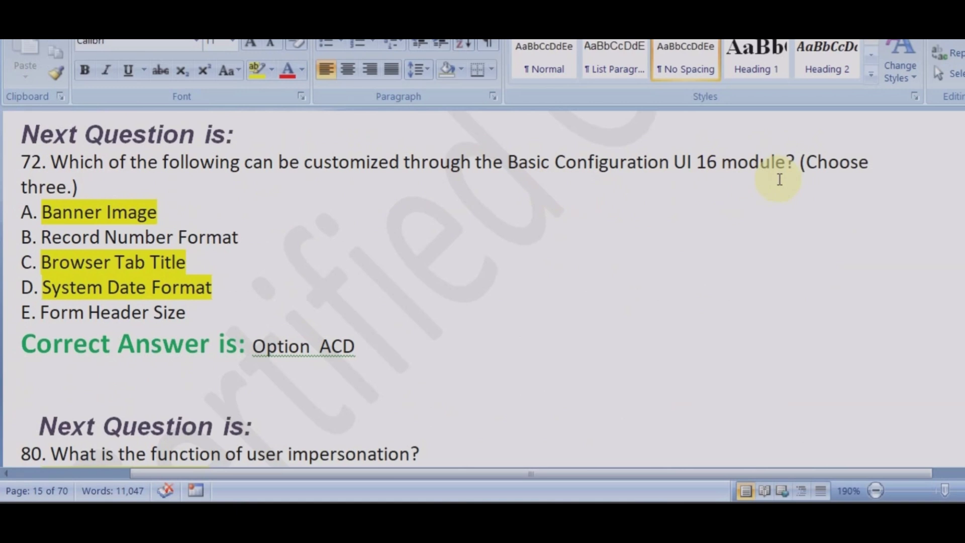
# Filter the navigator for 'basic' and open the Basic Configuration UI16 page.
pyautogui.moveTo(668, 523)
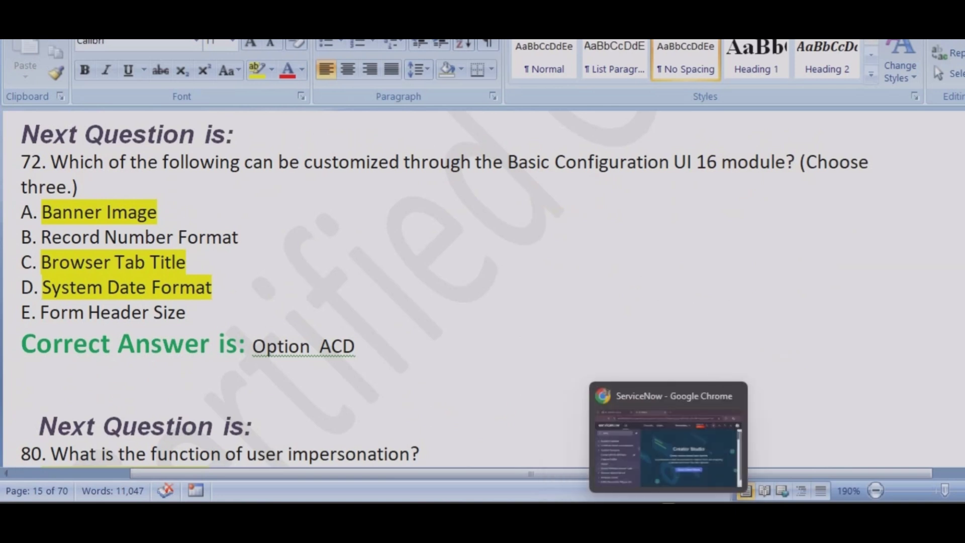
pyautogui.click(668, 472)
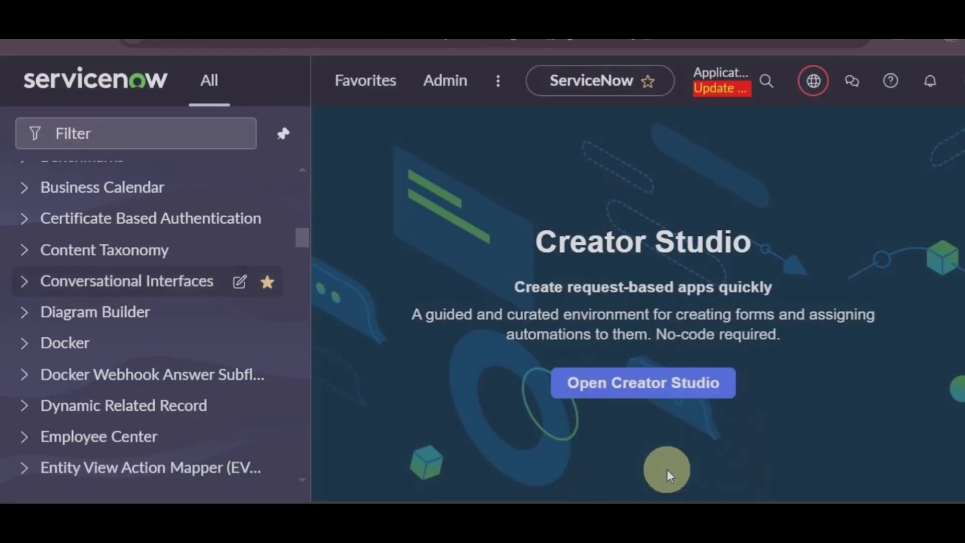
pyautogui.click(179, 126)
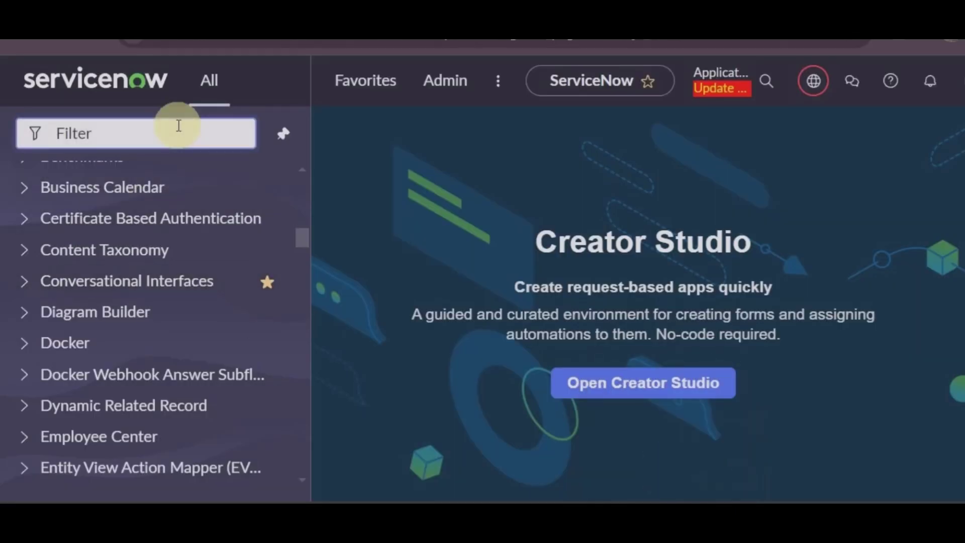
pyautogui.write('basic')
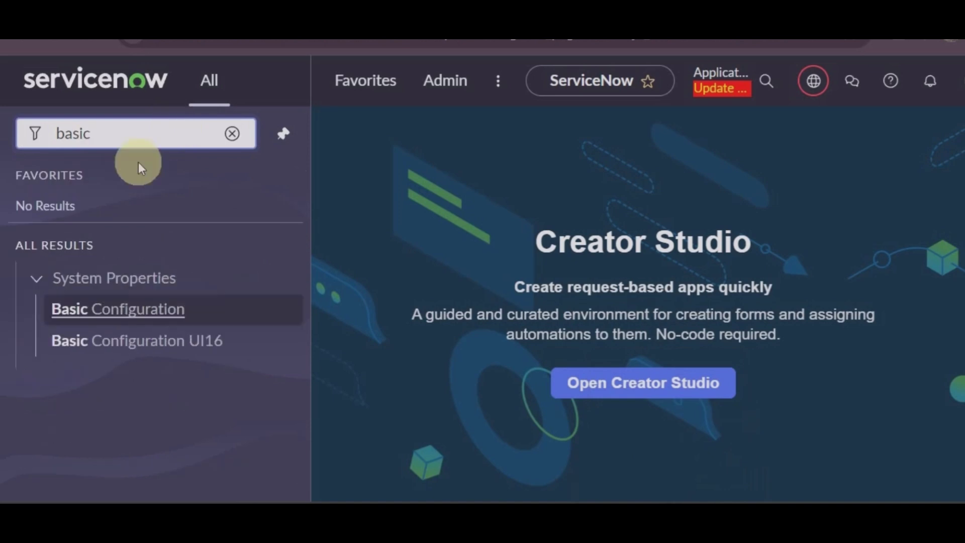
pyautogui.click(136, 352)
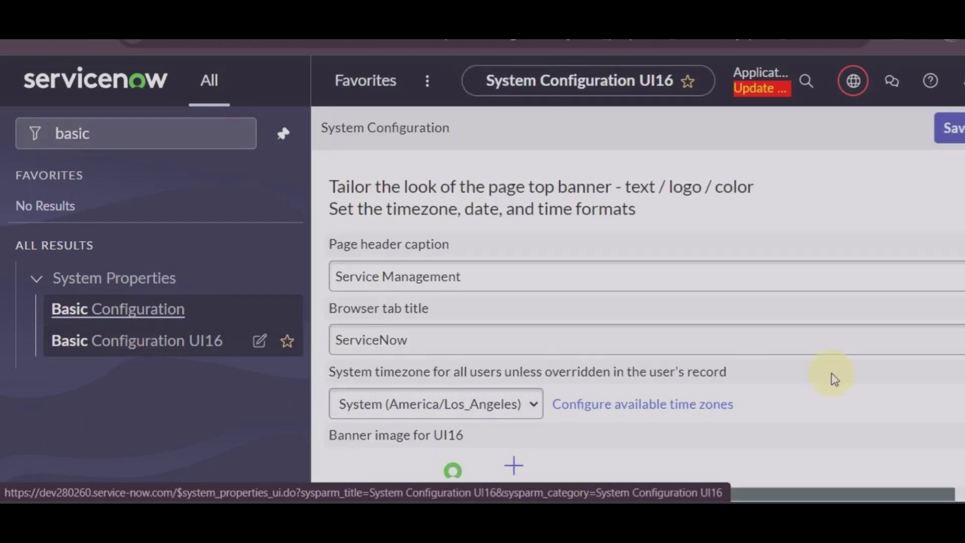
# Scroll through the banner image, browser tab title and date format settings.
pyautogui.scroll(-1, 840, 457)
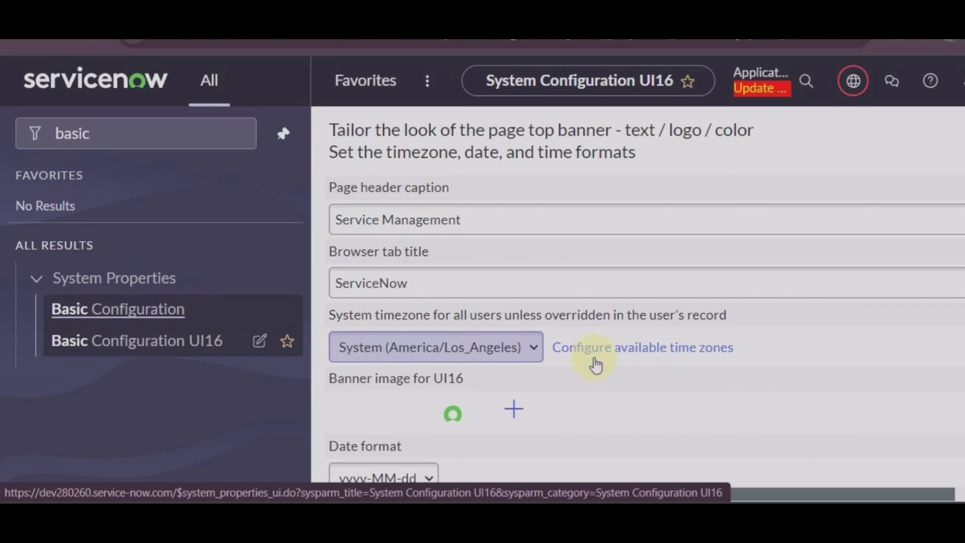
pyautogui.scroll(-1, 657, 375)
pyautogui.scroll(-2, 643, 327)
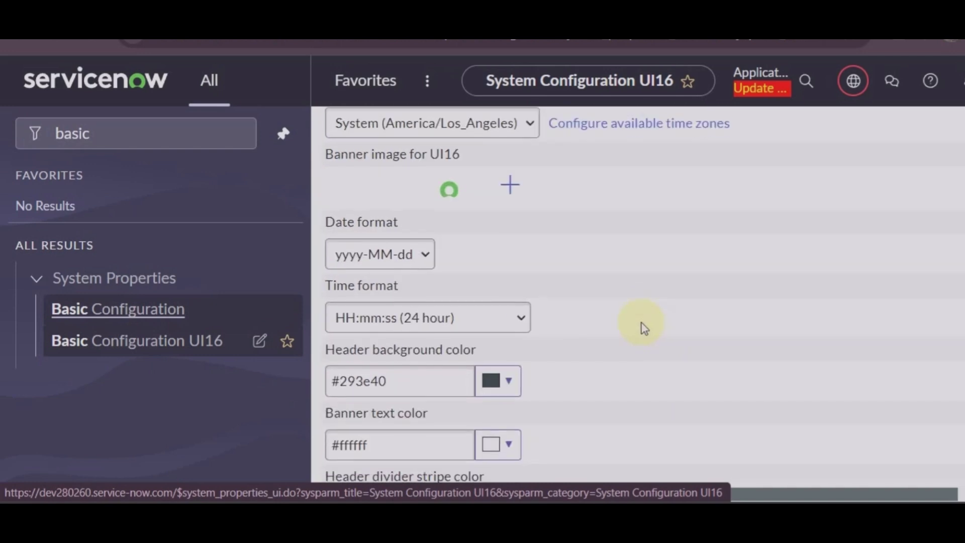
pyautogui.scroll(-2, 668, 381)
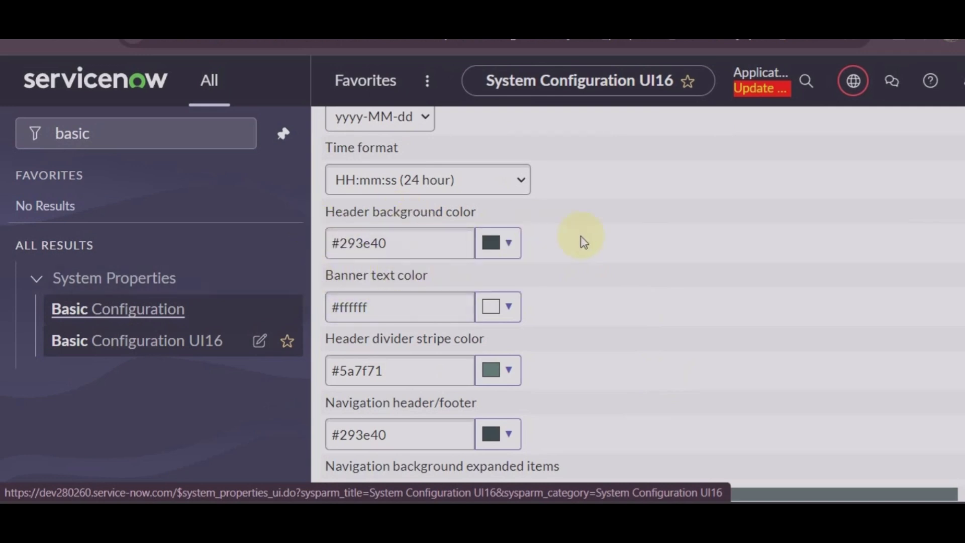
pyautogui.scroll(-2, 582, 241)
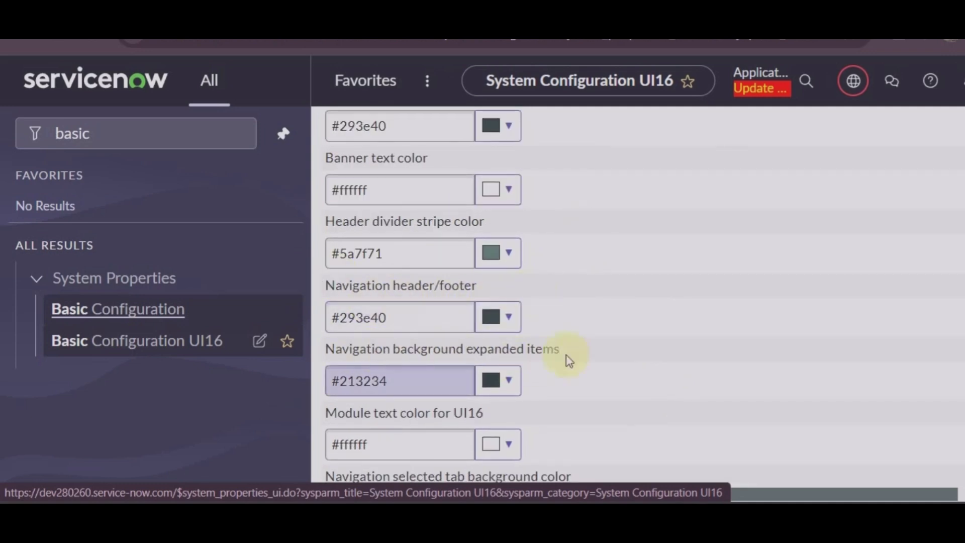
pyautogui.scroll(-3, 567, 359)
pyautogui.scroll(-1, 568, 359)
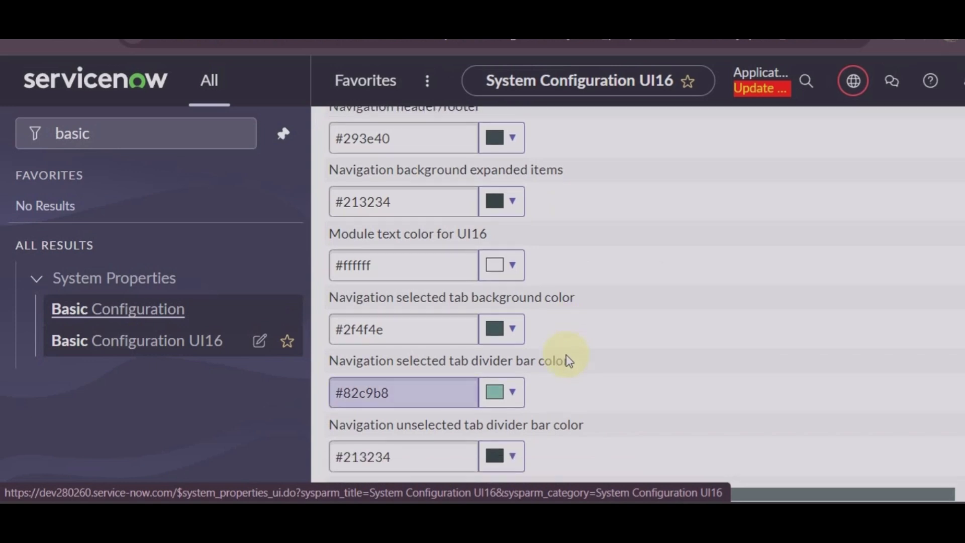
pyautogui.scroll(-4, 640, 323)
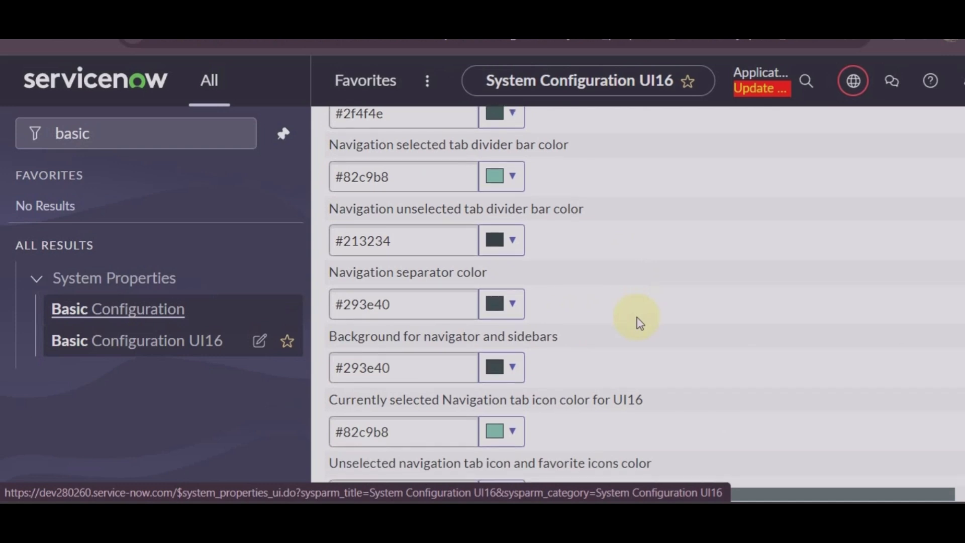
pyautogui.scroll(-3, 638, 323)
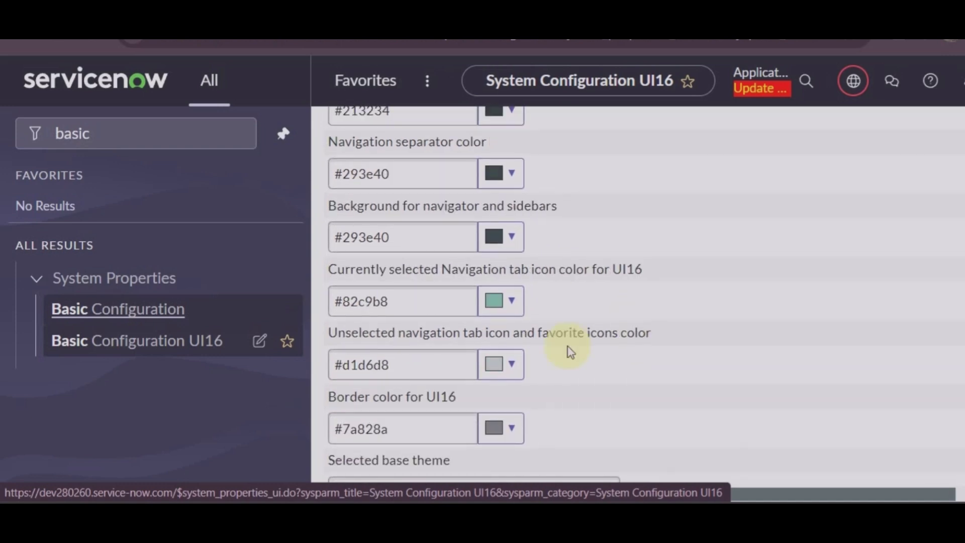
pyautogui.scroll(-1, 698, 391)
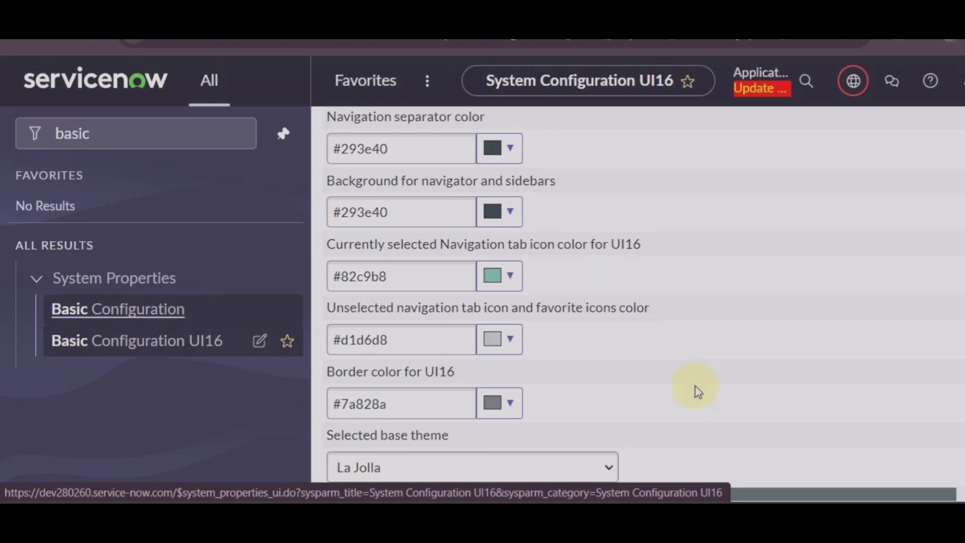
pyautogui.scroll(-1, 697, 391)
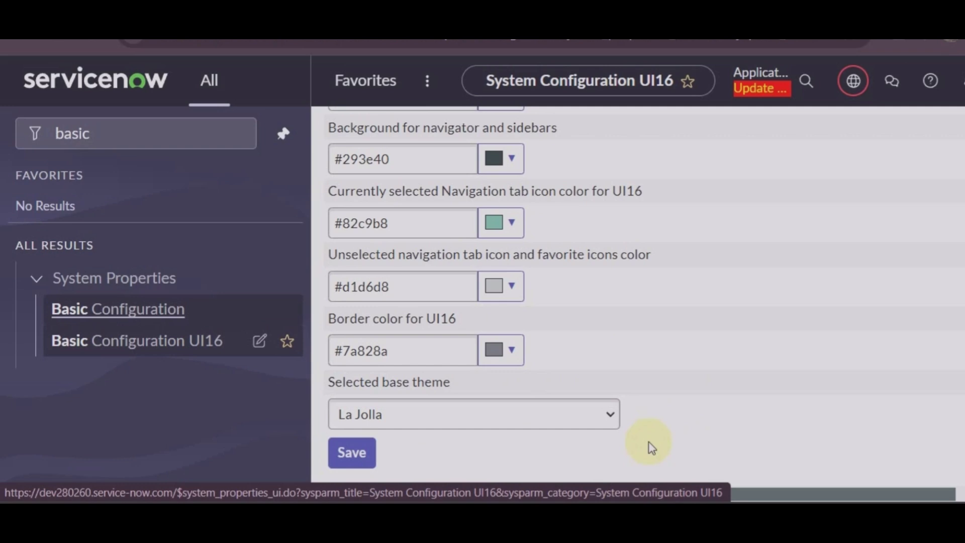
pyautogui.scroll(10, 758, 360)
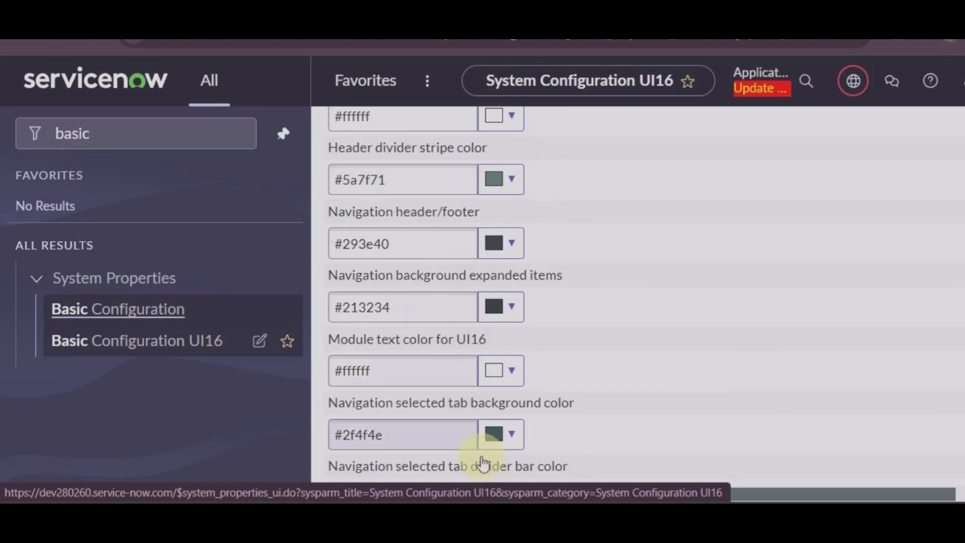
pyautogui.scroll(3, 606, 373)
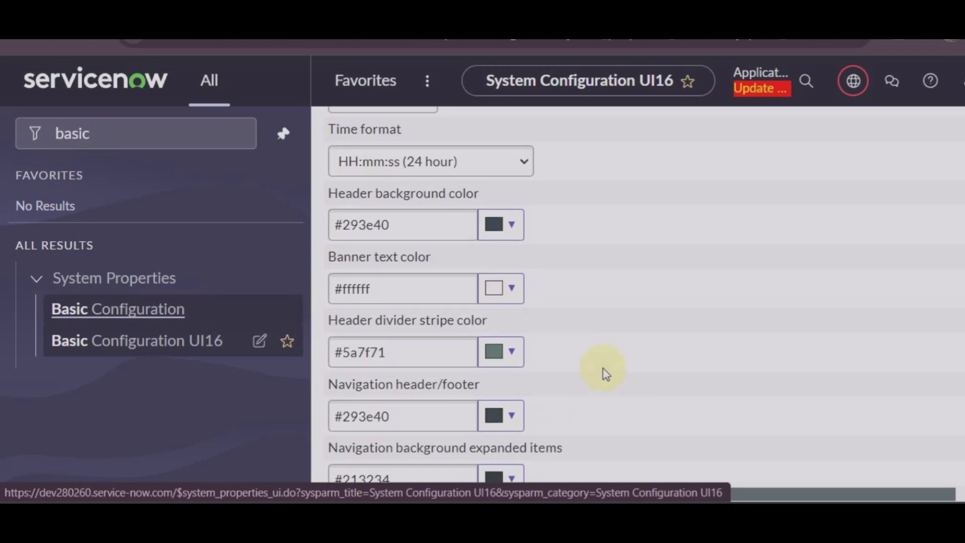
pyautogui.scroll(2, 606, 373)
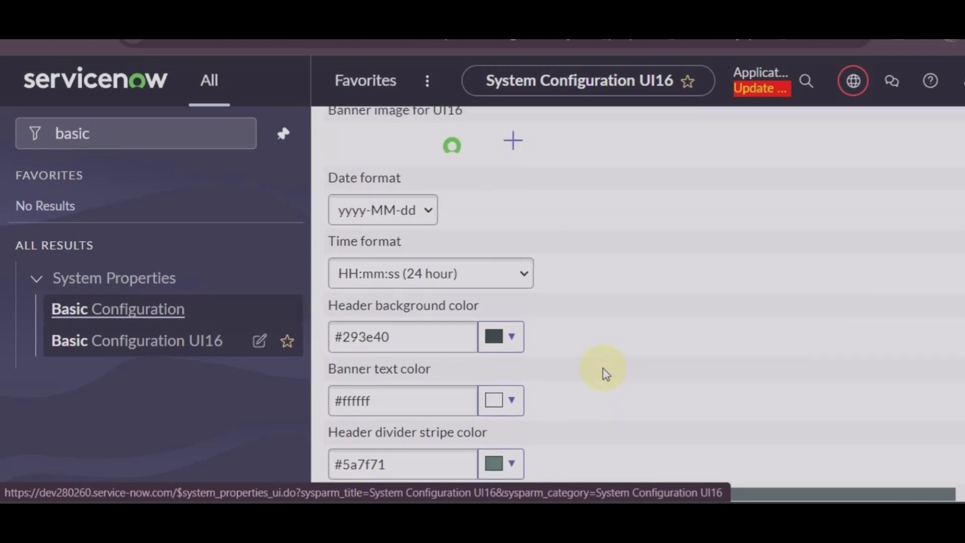
pyautogui.scroll(-14, 606, 373)
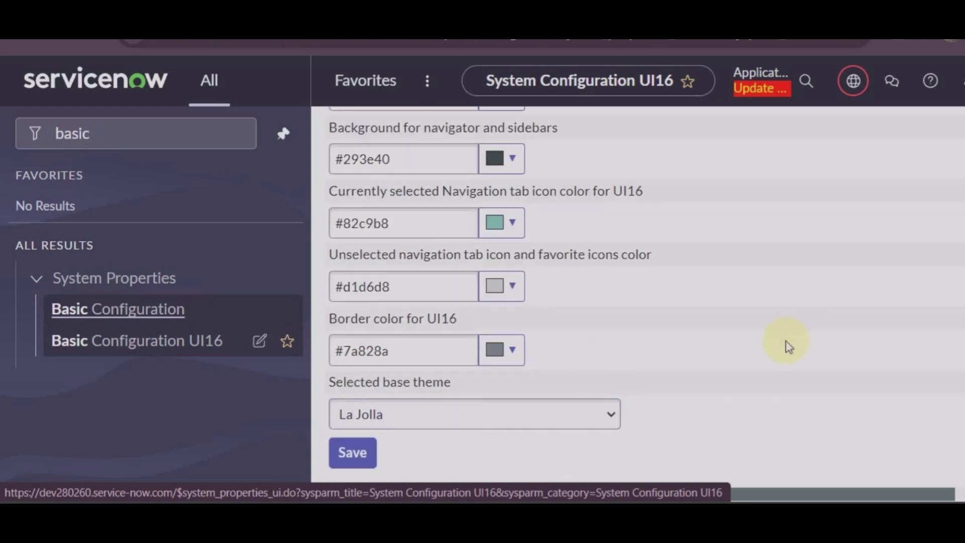
pyautogui.scroll(10, 786, 342)
pyautogui.scroll(4, 786, 340)
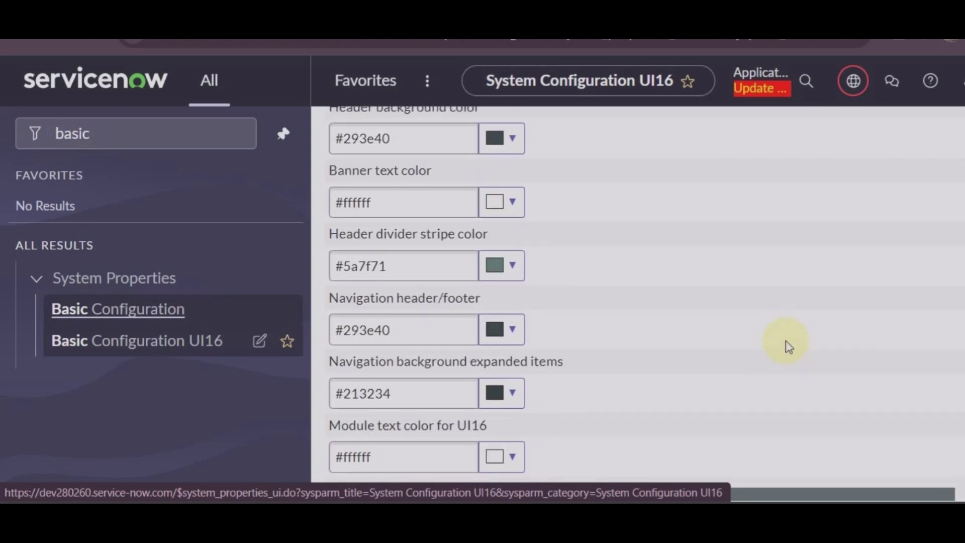
pyautogui.rightClick(786, 339)
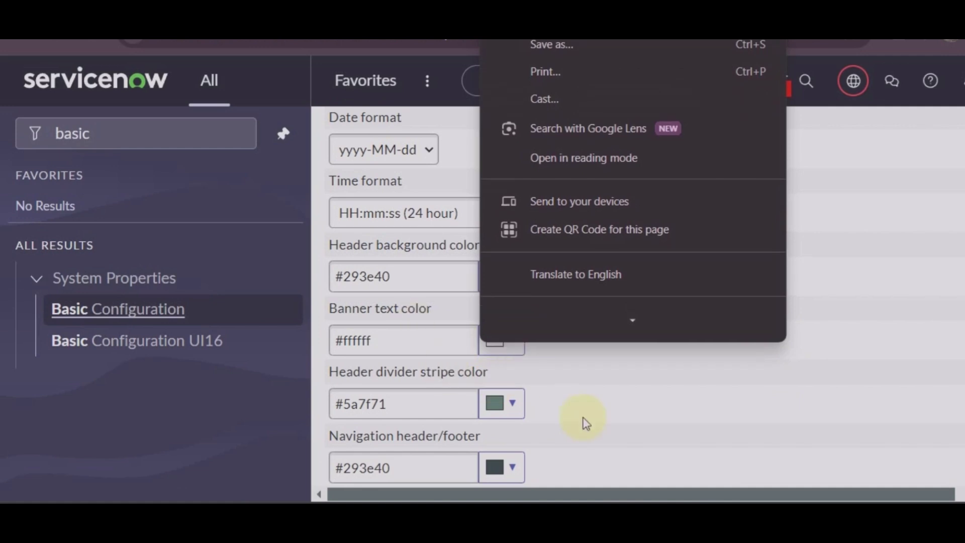
pyautogui.click(573, 415)
pyautogui.scroll(1, 663, 322)
pyautogui.scroll(2, 663, 321)
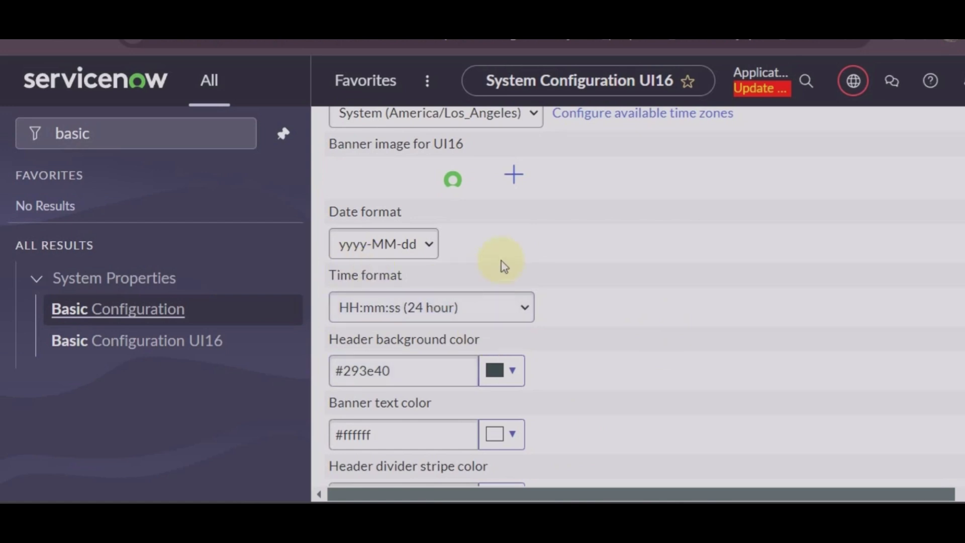
pyautogui.scroll(3, 504, 267)
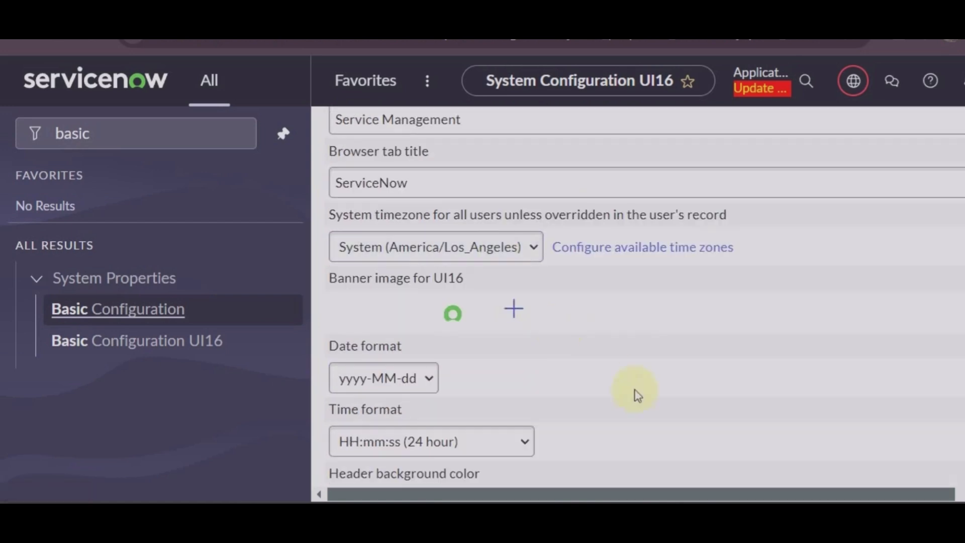
pyautogui.scroll(3, 670, 323)
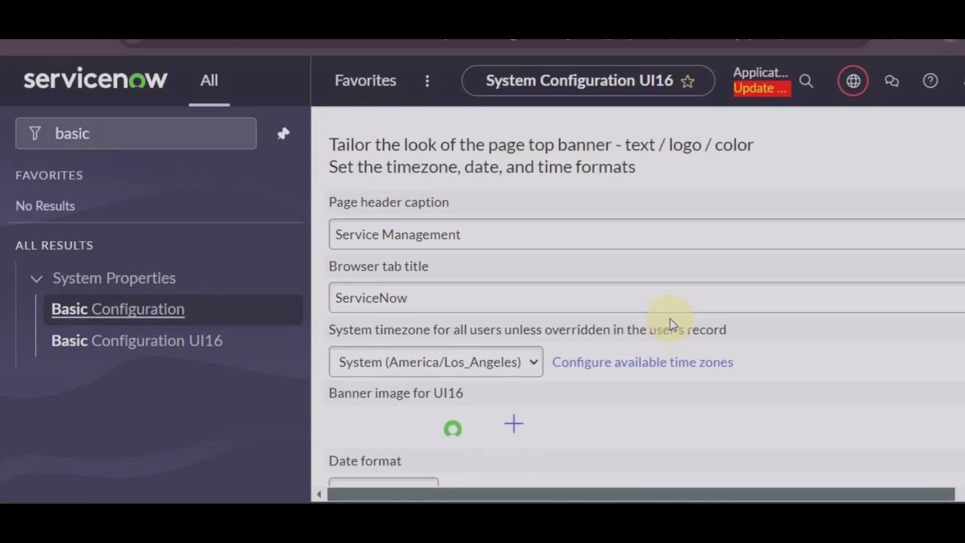
pyautogui.moveTo(701, 523)
pyautogui.click(702, 475)
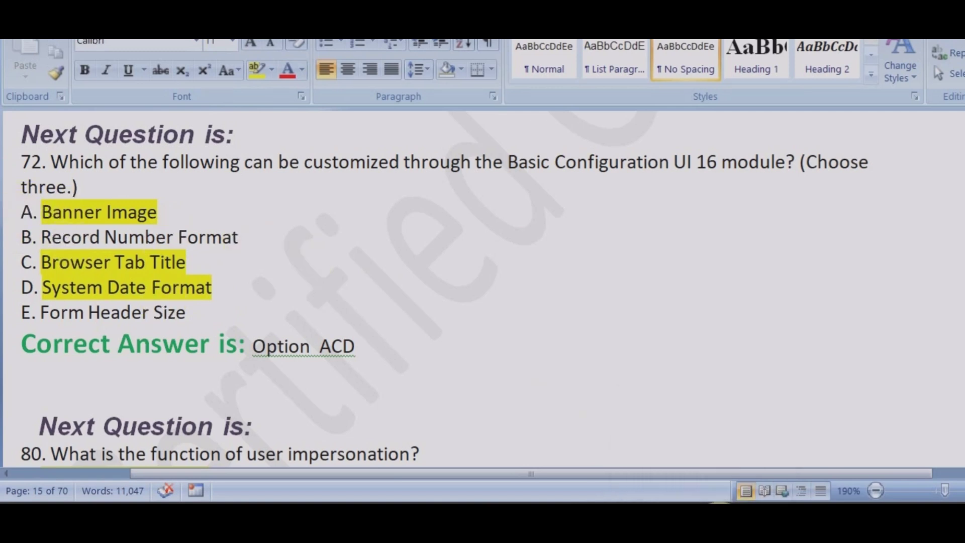
pyautogui.click(726, 456)
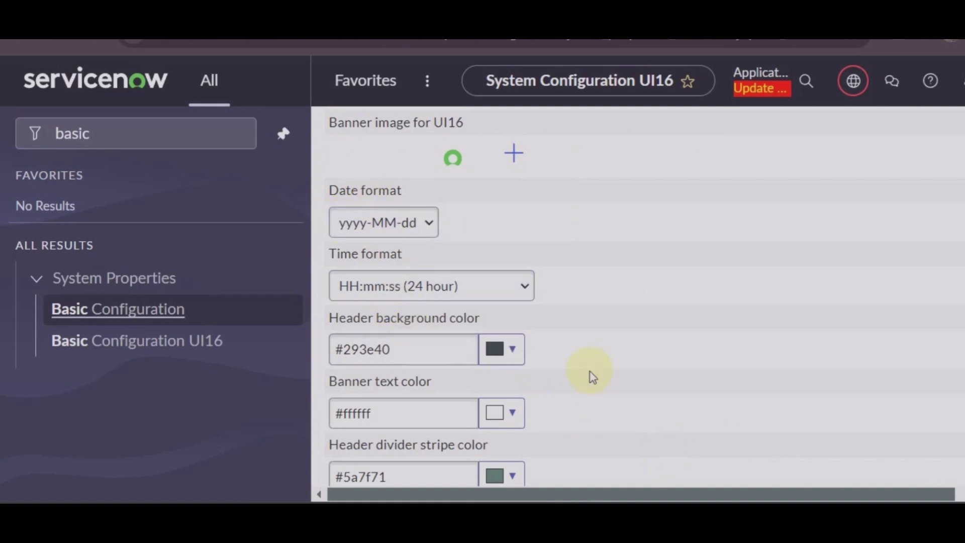
pyautogui.moveTo(686, 497)
pyautogui.click(685, 446)
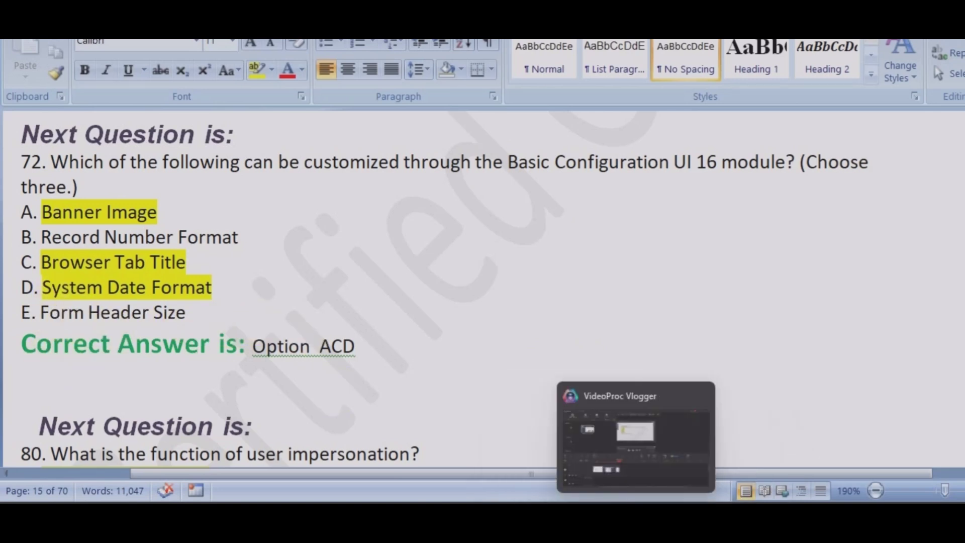
# Scroll past question 80 to question 101 on creating a new catalog item.
pyautogui.scroll(-1, 689, 451)
pyautogui.scroll(-6, 689, 451)
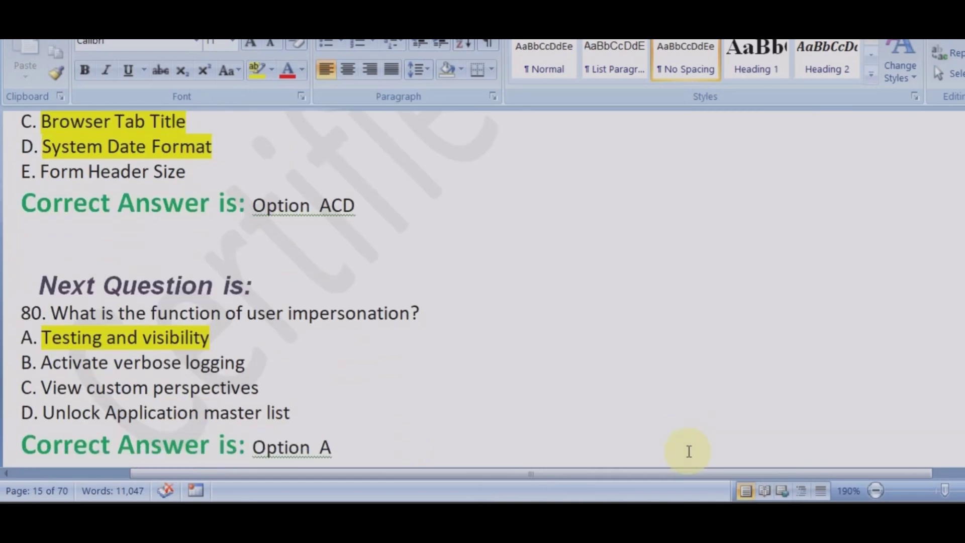
pyautogui.scroll(-4, 689, 451)
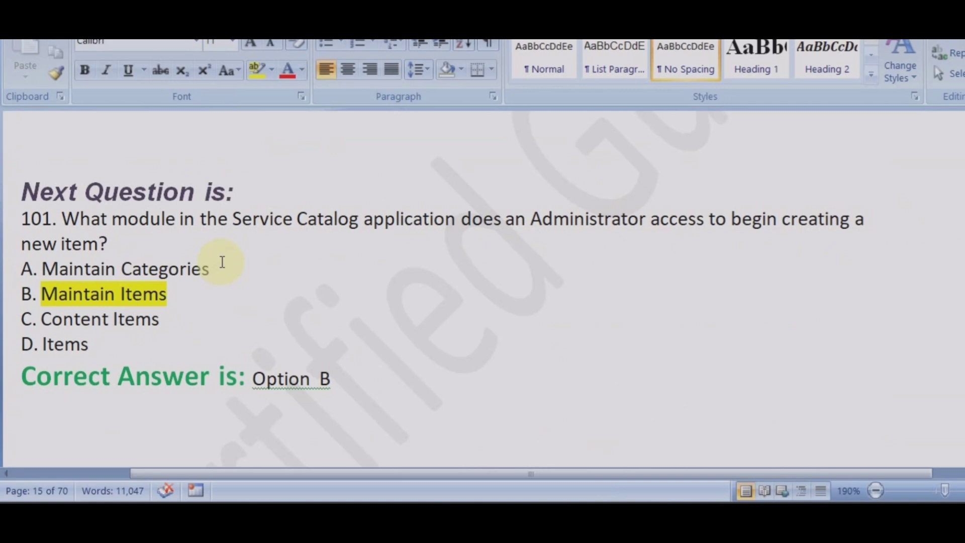
# Clear the navigator filter and type 'maintain' to list Maintain Categories and Maintain Items.
pyautogui.click(676, 448)
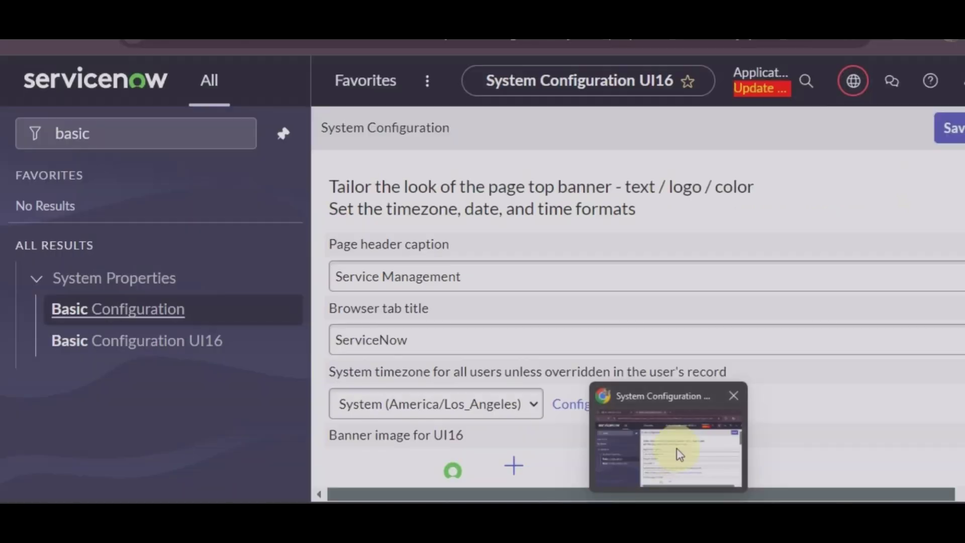
pyautogui.click(194, 133)
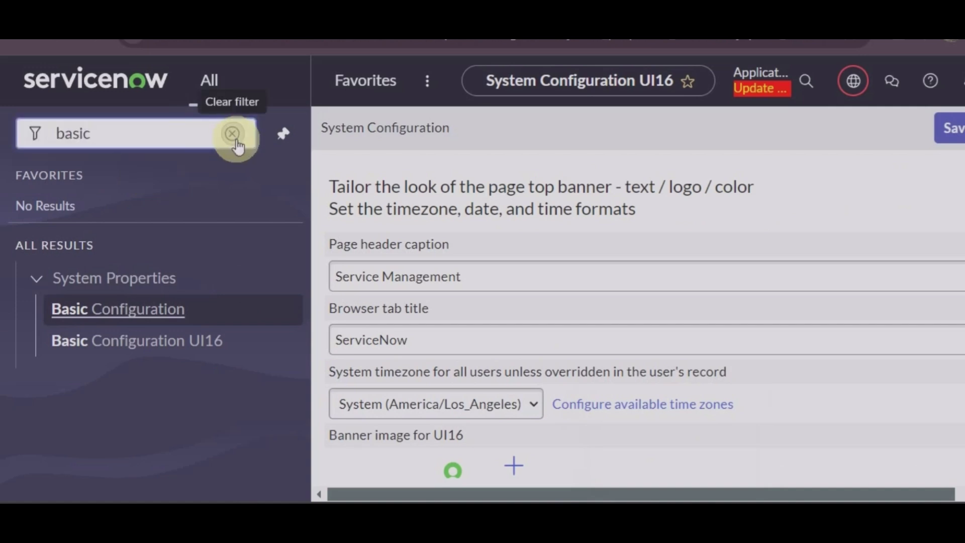
pyautogui.click(231, 133)
pyautogui.write('ma')
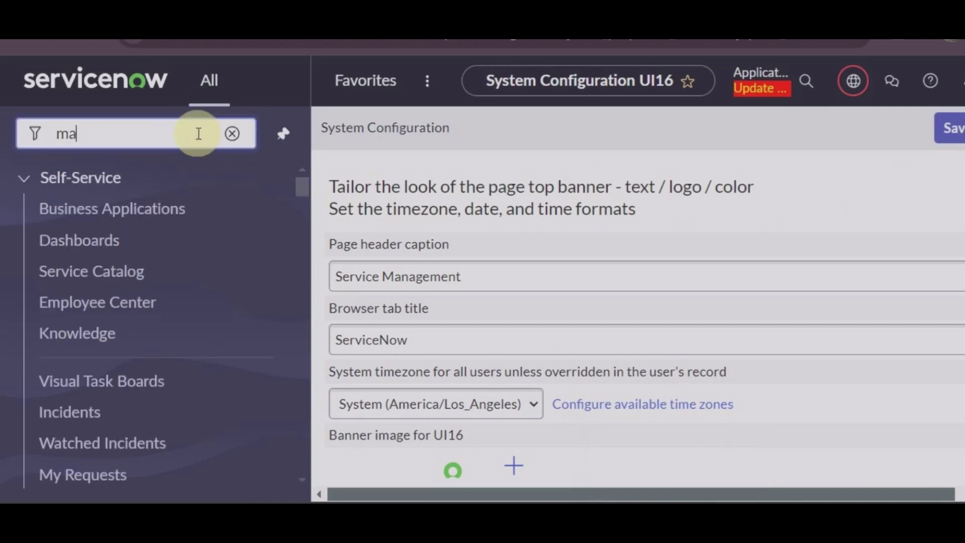
pyautogui.write('intain')
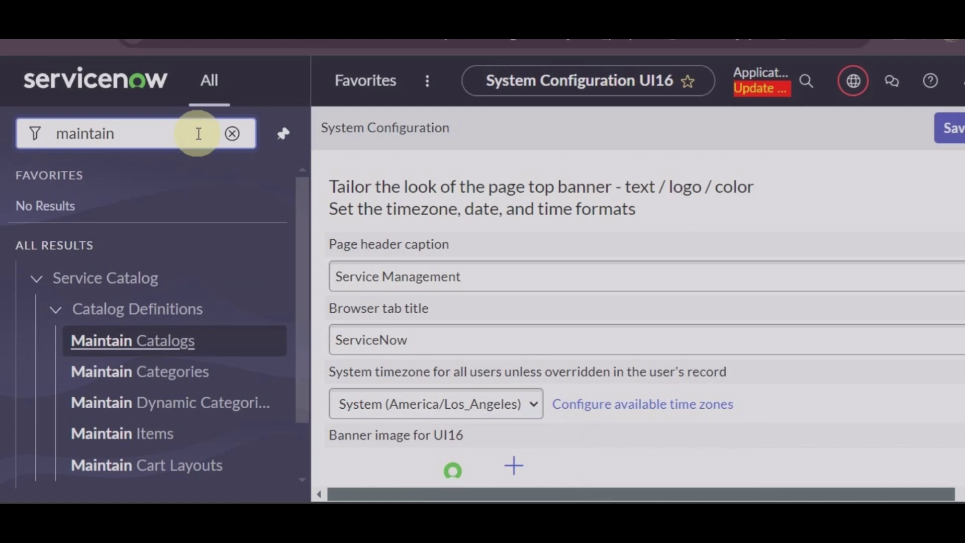
pyautogui.scroll(-2, 147, 354)
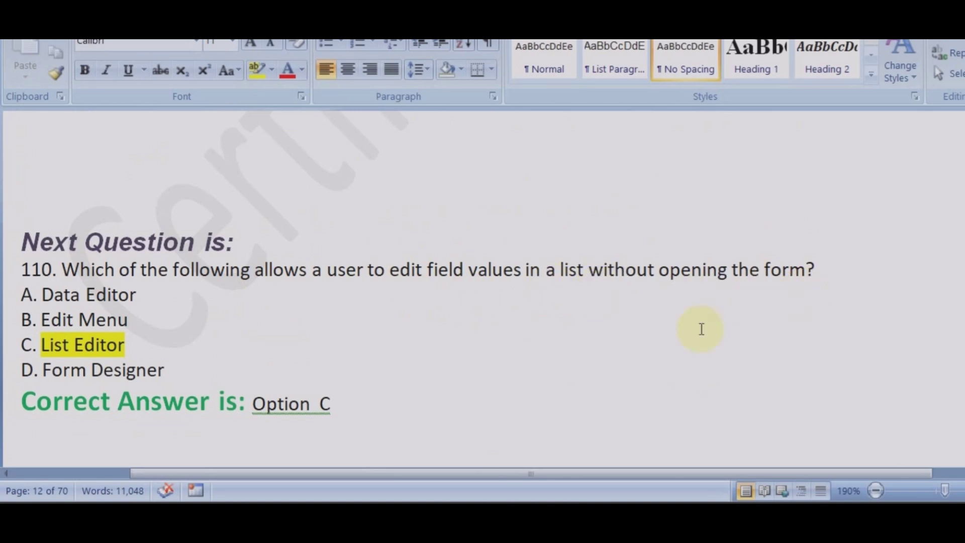
# Clear the filter and open the Users list with sys_user.list.
pyautogui.moveTo(671, 502)
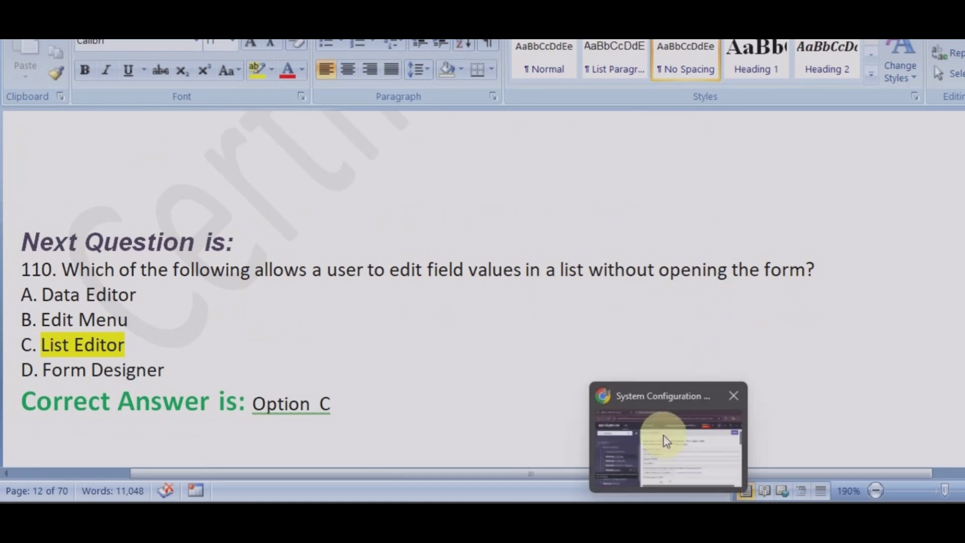
pyautogui.click(666, 441)
pyautogui.click(232, 133)
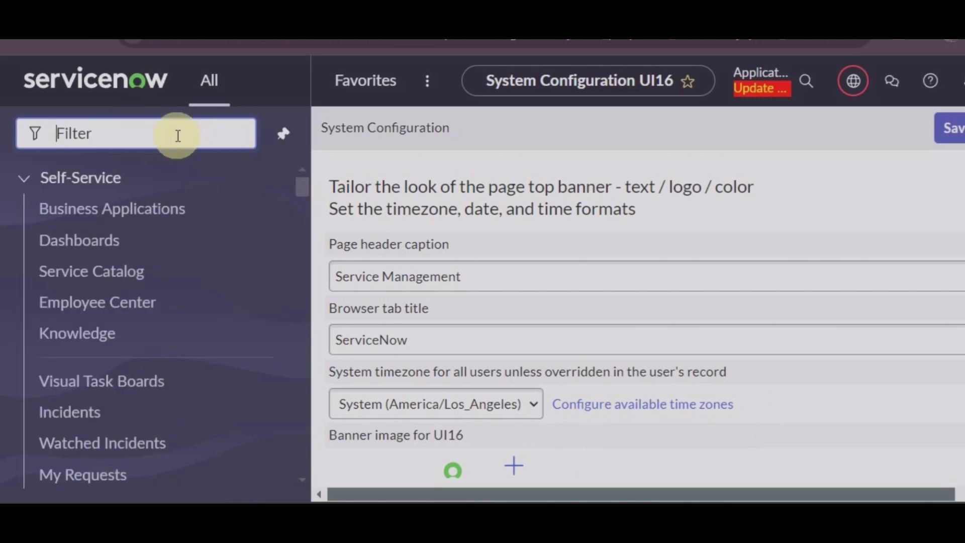
pyautogui.write('sys')
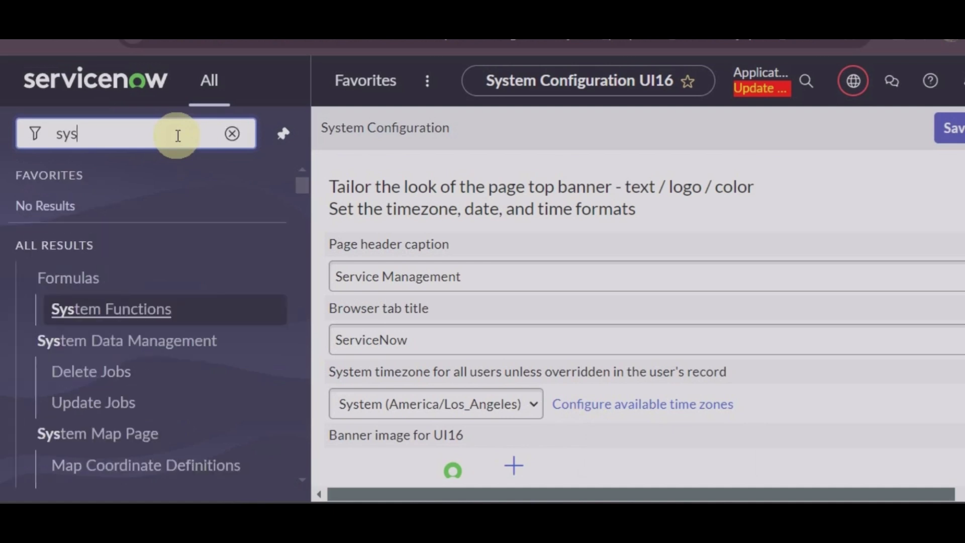
pyautogui.write('_use')
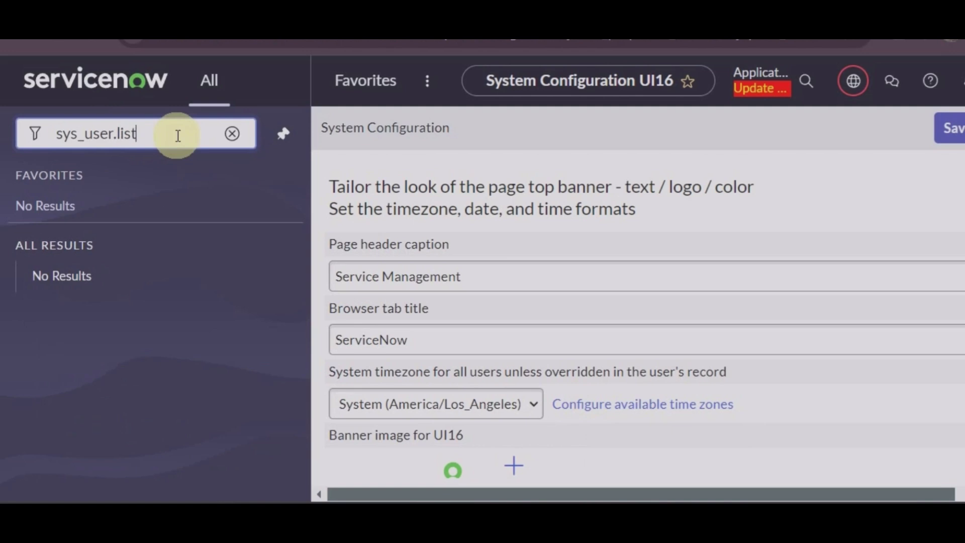
pyautogui.write('r.list')
pyautogui.press('Return')
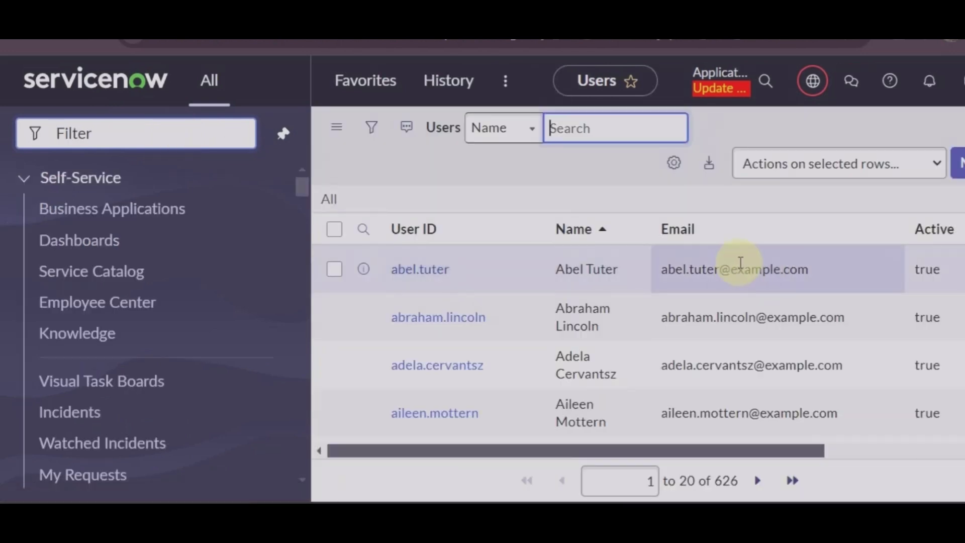
# Edit the first user's Email directly in the list with the List Editor.
pyautogui.doubleClick(740, 262)
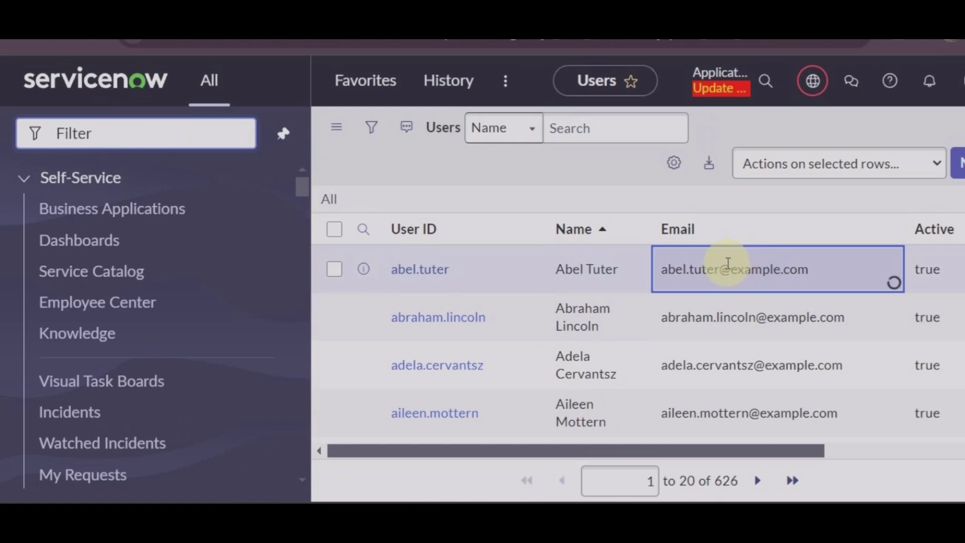
pyautogui.doubleClick(728, 262)
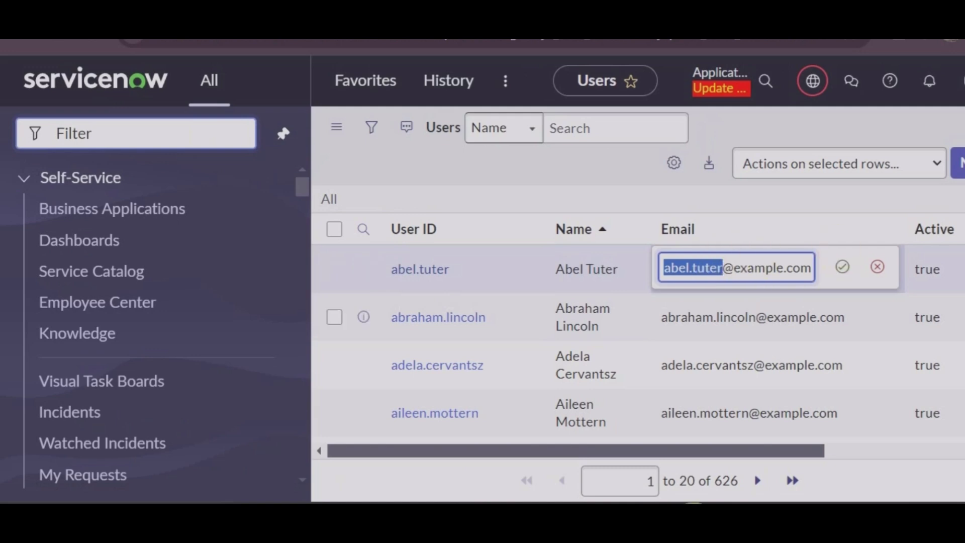
pyautogui.moveTo(702, 522)
pyautogui.click(693, 465)
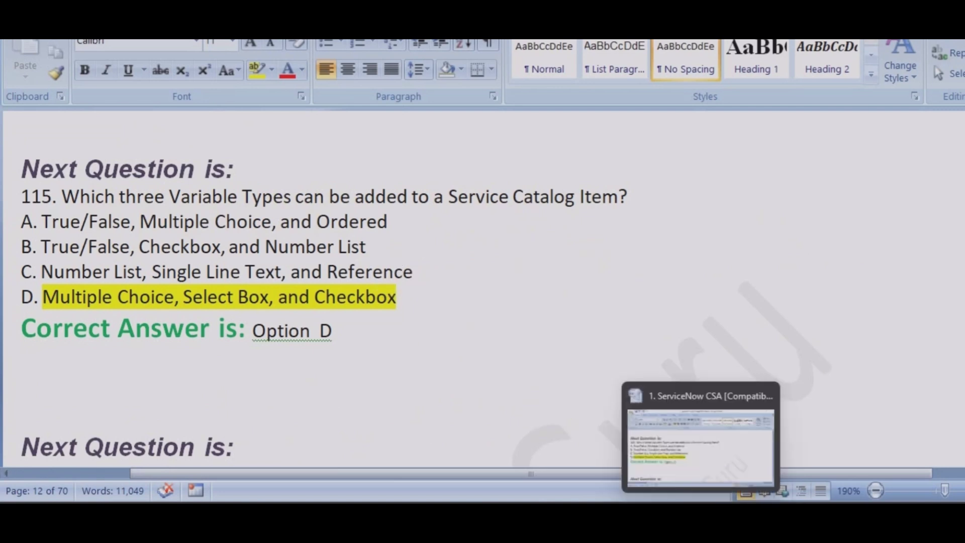
# Filter the navigator for maintain items and open the Maintain Items module.
pyautogui.moveTo(666, 517)
pyautogui.click(714, 408)
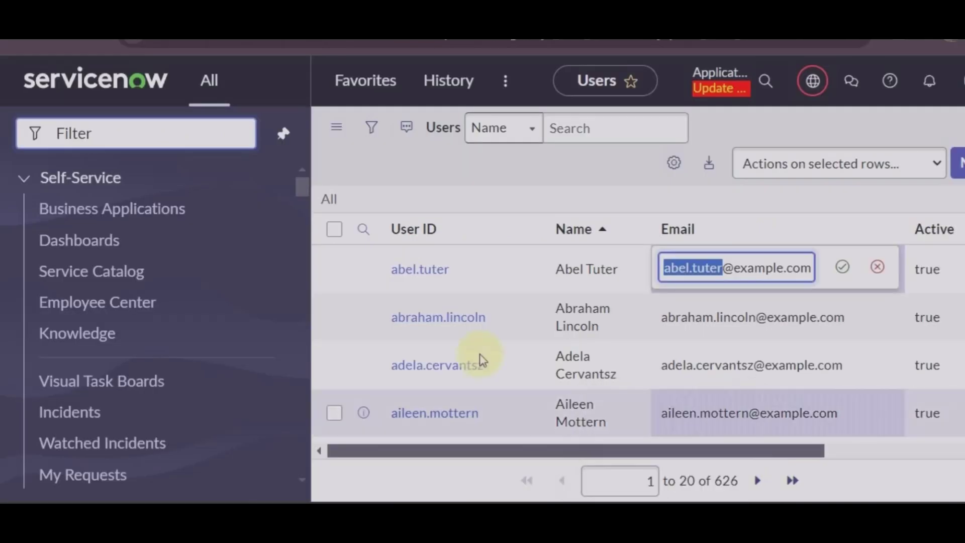
pyautogui.click(146, 130)
pyautogui.write('ma')
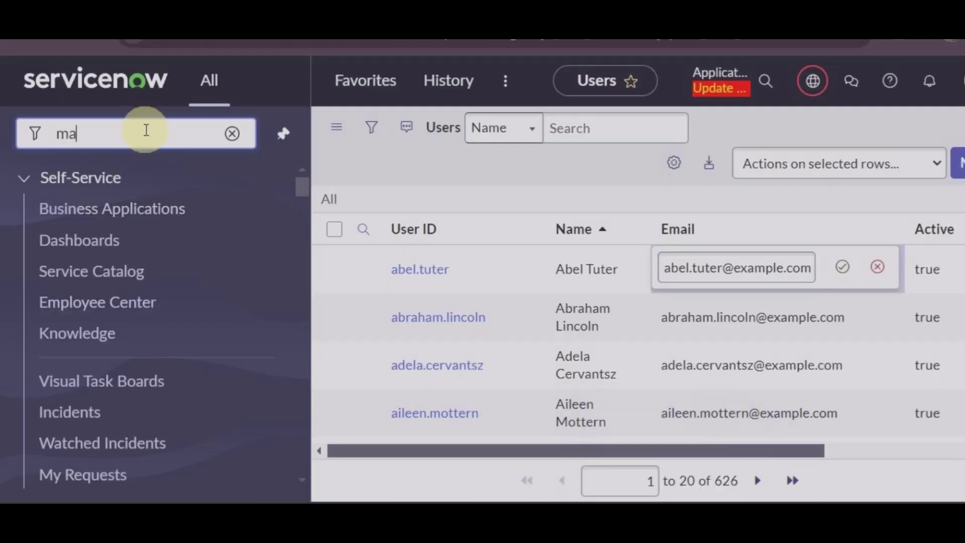
pyautogui.write('in')
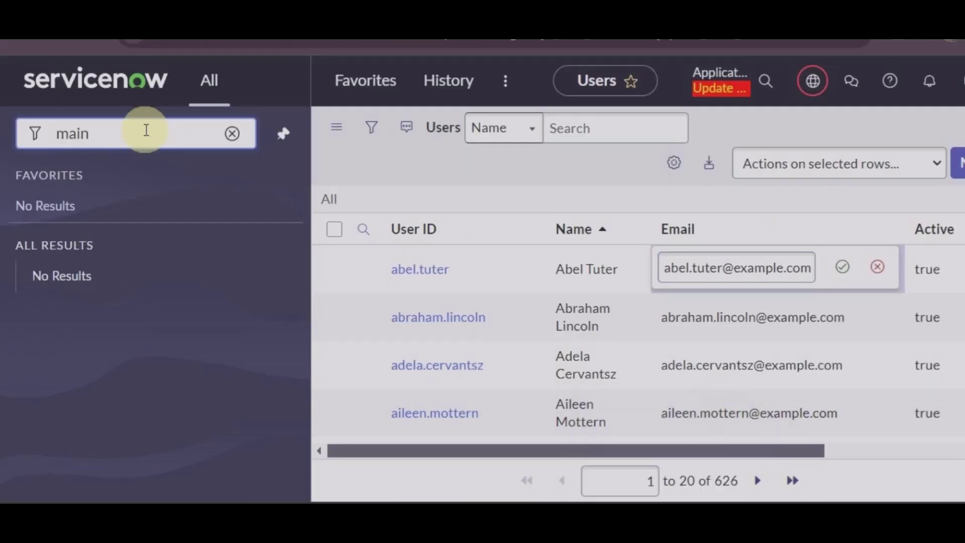
pyautogui.write(' taiitems')
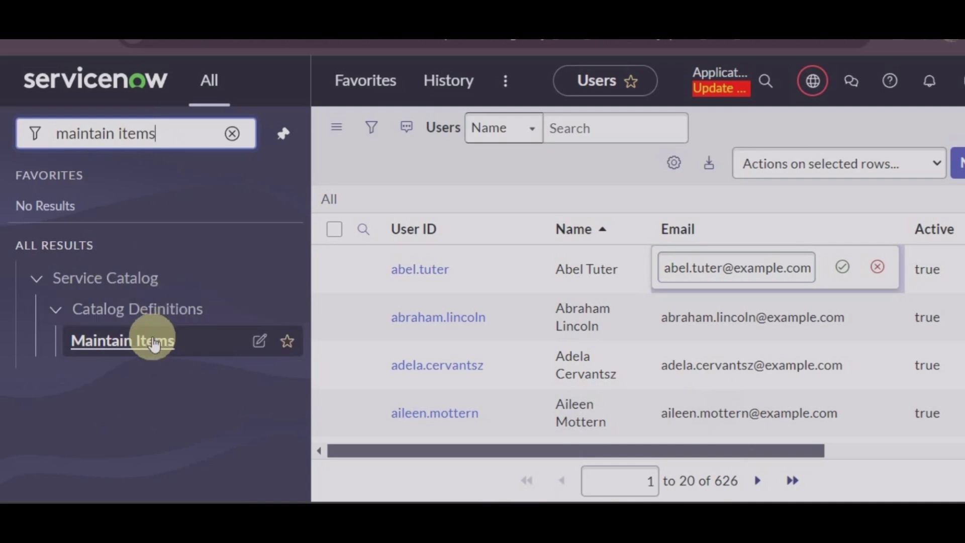
pyautogui.click(150, 338)
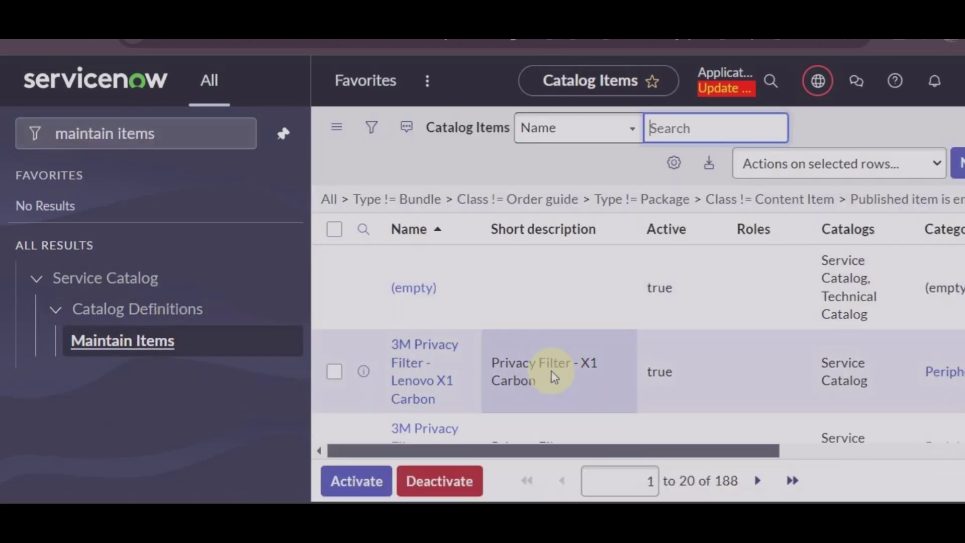
# Open the 3M Privacy Filter - Lenovo X1 Carbon item and create a new variable.
pyautogui.click(427, 387)
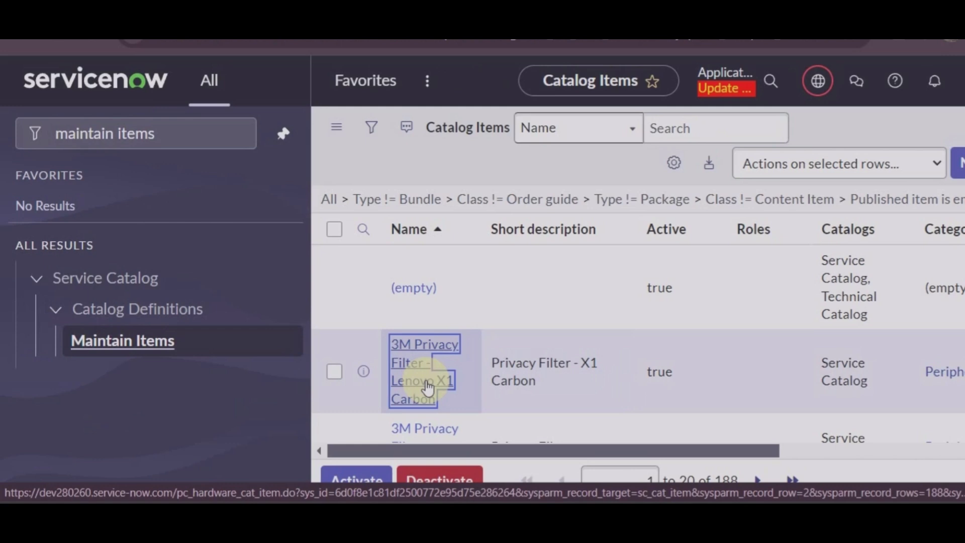
pyautogui.scroll(-10, 818, 276)
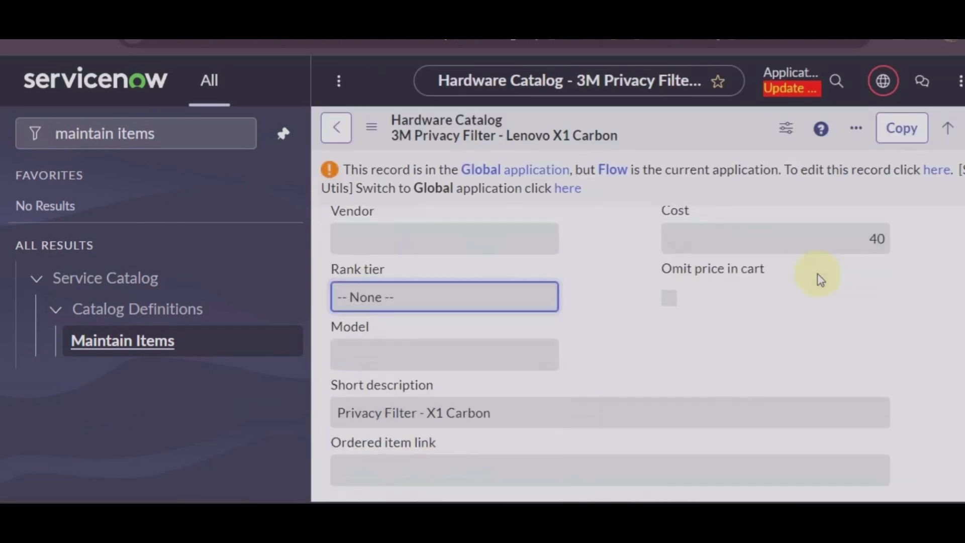
pyautogui.scroll(-5, 820, 280)
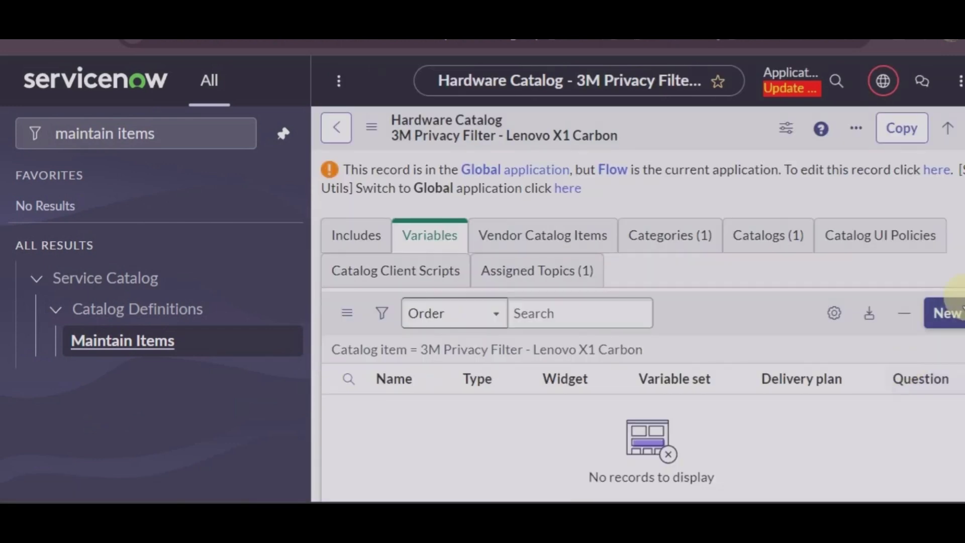
pyautogui.click(948, 313)
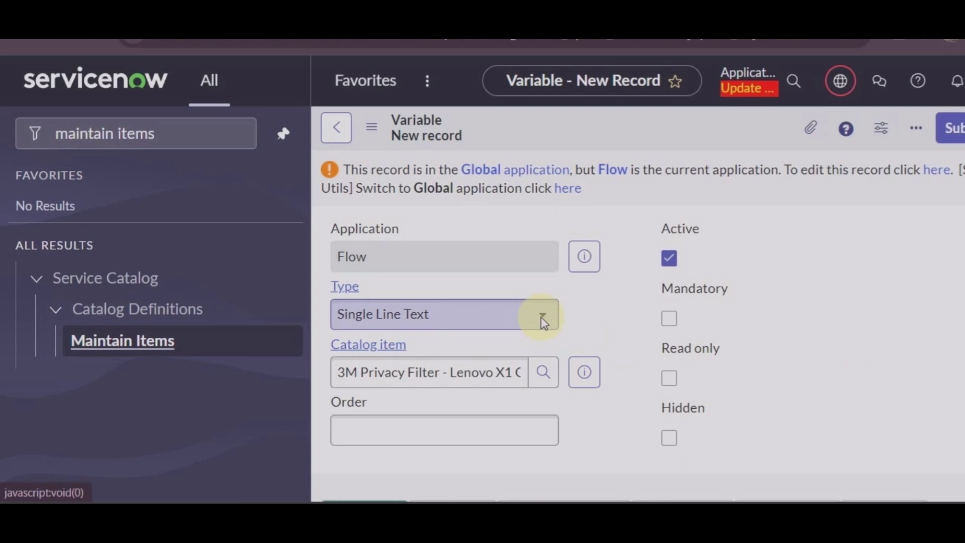
# Browse the available options in the new Variable form's Type dropdown.
pyautogui.click(542, 321)
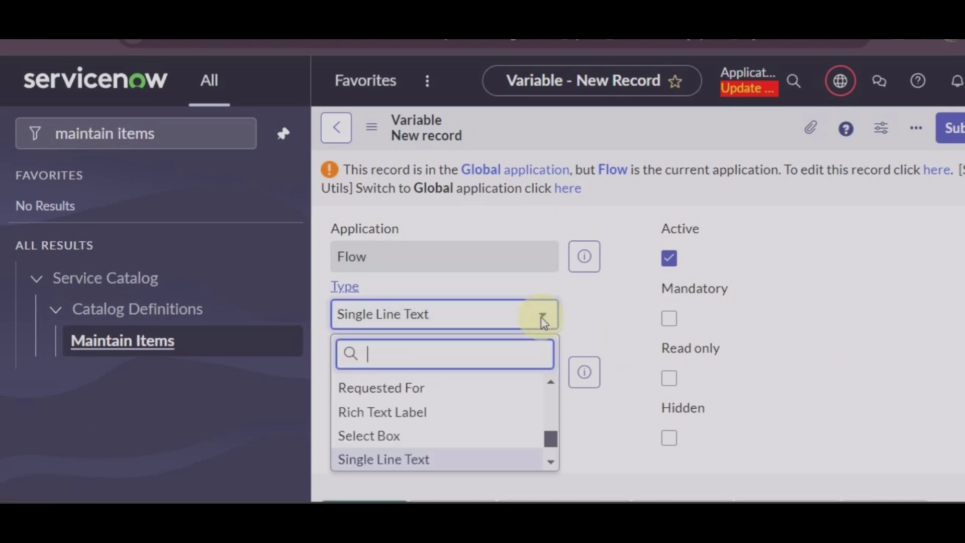
pyautogui.scroll(1, 508, 387)
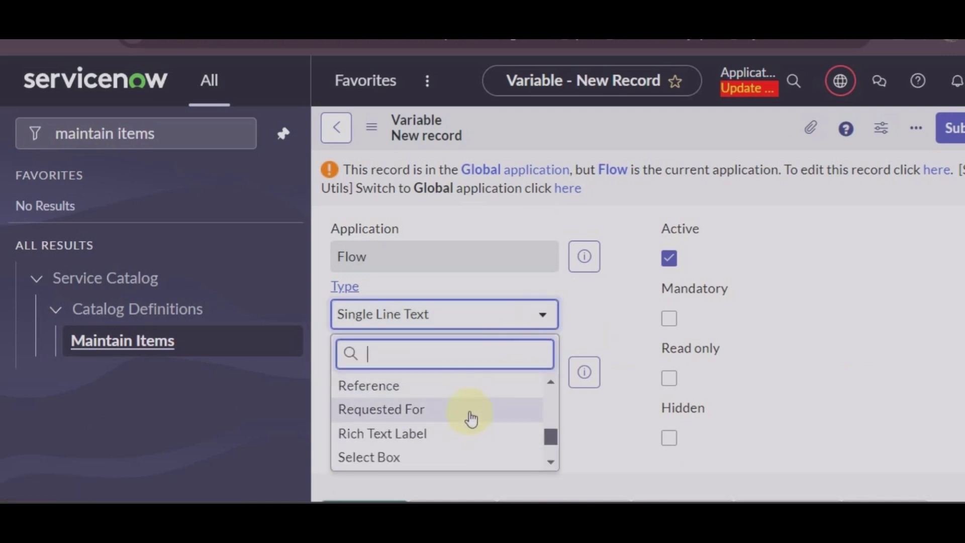
pyautogui.scroll(-2, 470, 422)
pyautogui.scroll(-1, 465, 442)
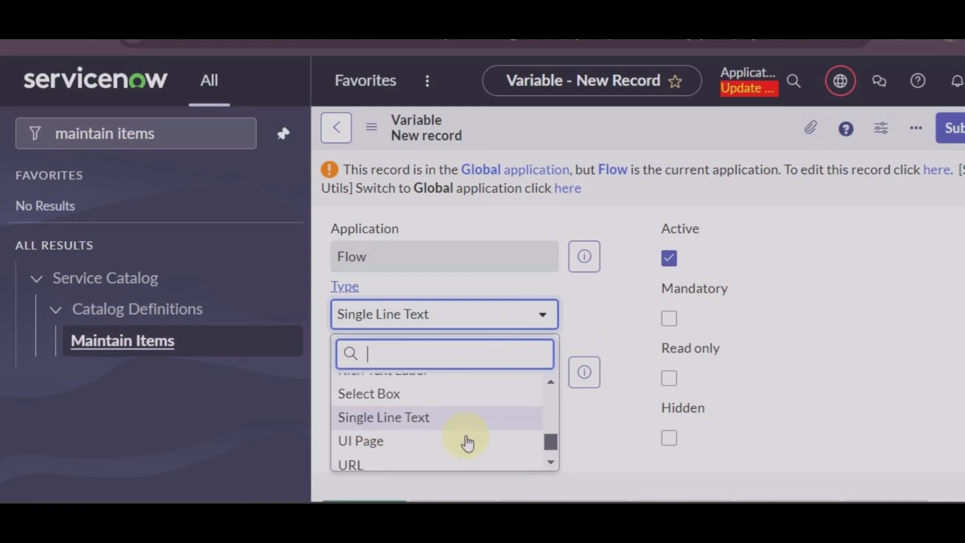
pyautogui.moveTo(603, 523)
pyautogui.moveTo(695, 472)
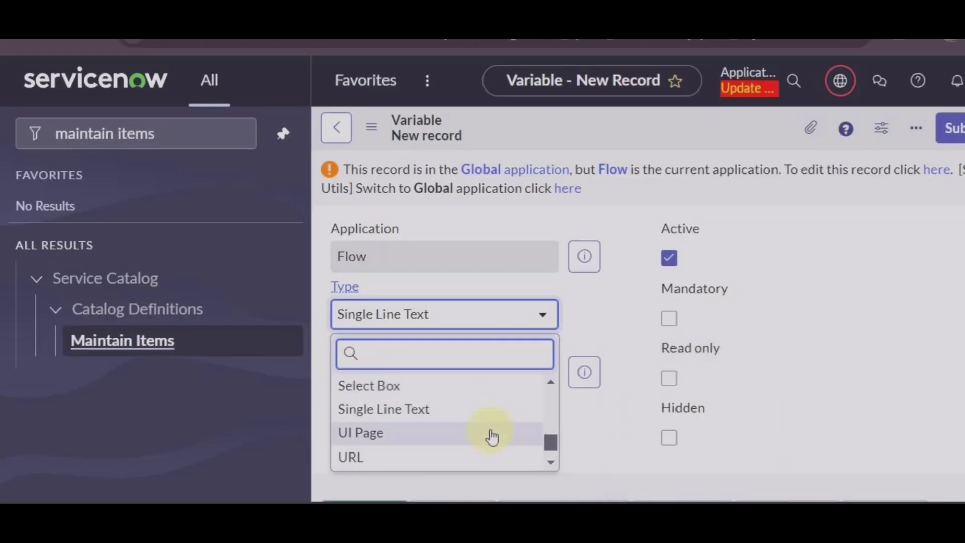
pyautogui.scroll(-1, 477, 452)
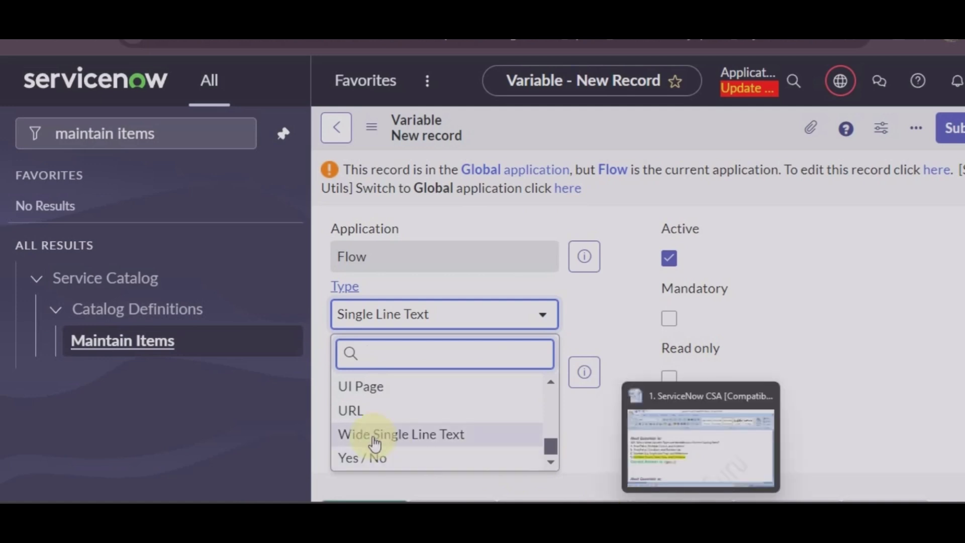
pyautogui.scroll(10, 351, 440)
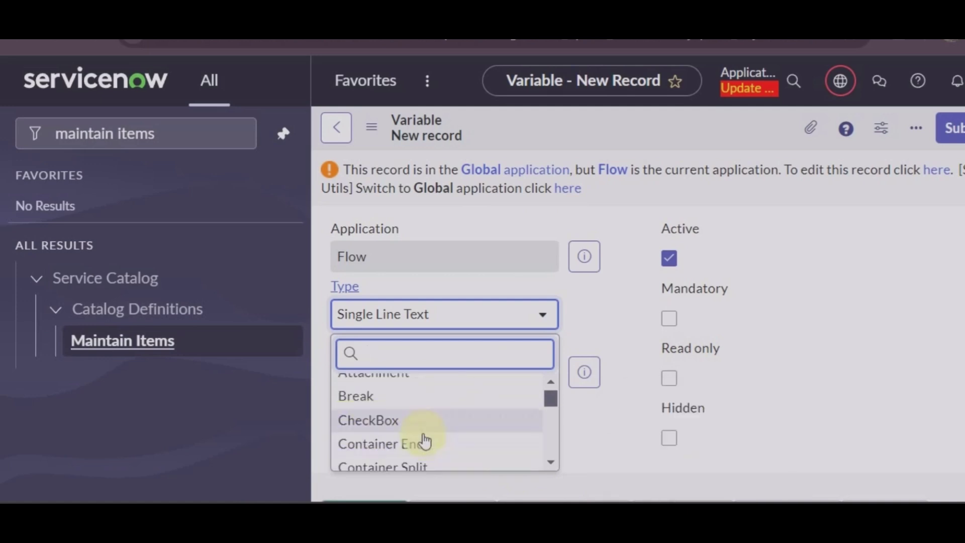
# Compare question 115's Option D (Multiple Choice, Select Box, Checkbox) with the reopened Type list.
pyautogui.click(691, 468)
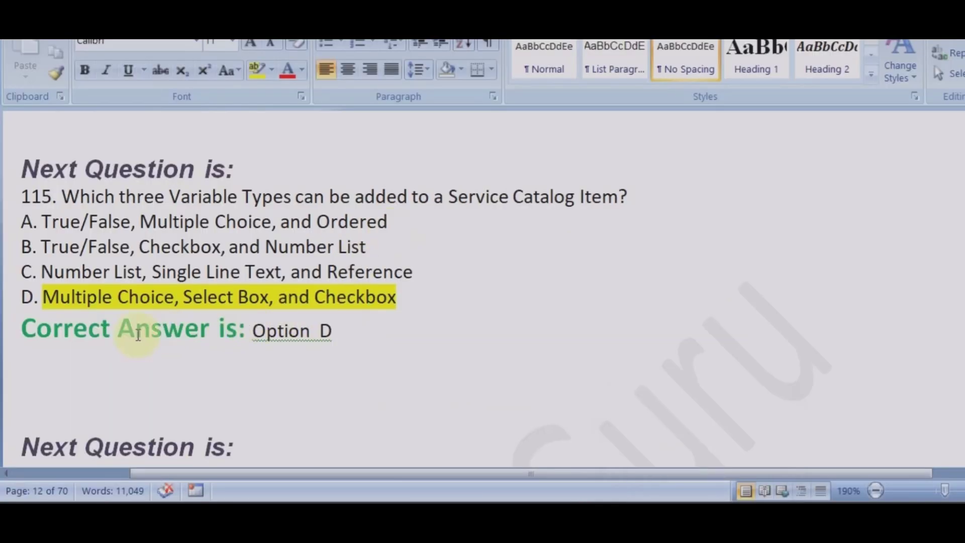
pyautogui.moveTo(699, 495)
pyautogui.moveTo(662, 500)
pyautogui.click(646, 440)
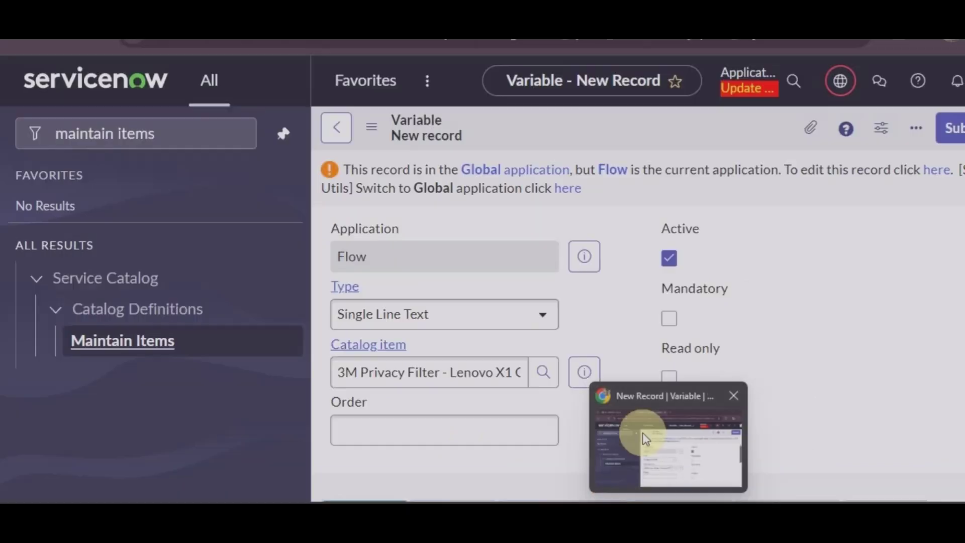
pyautogui.click(442, 314)
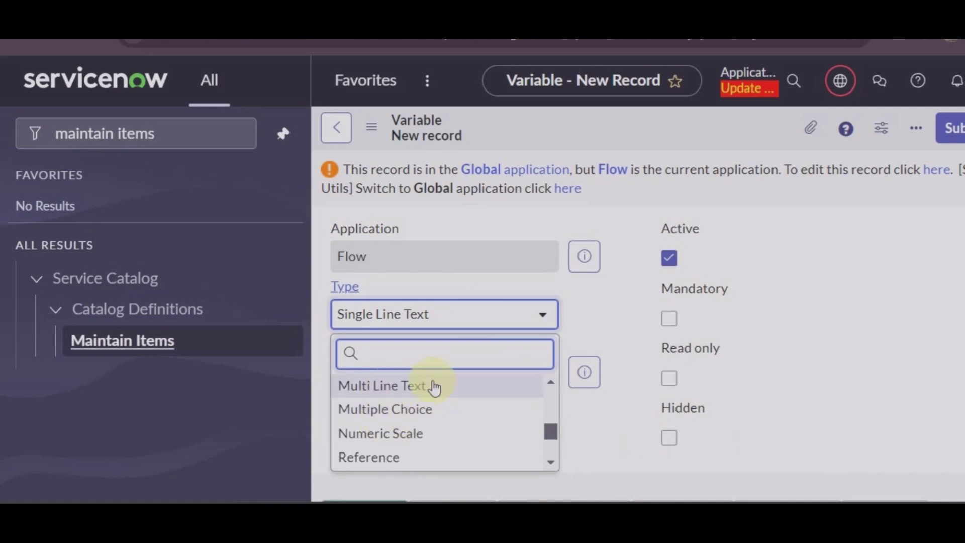
pyautogui.scroll(-4, 491, 413)
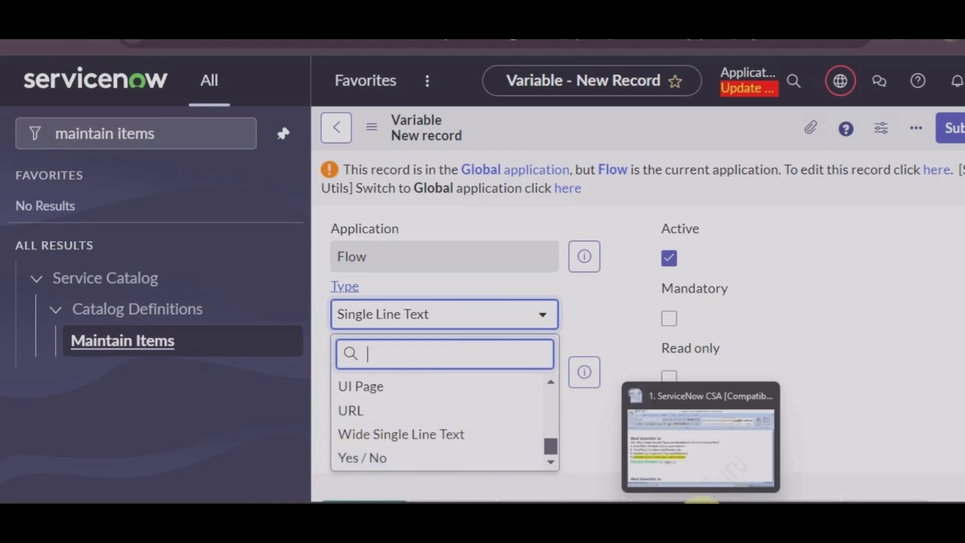
pyautogui.click(692, 457)
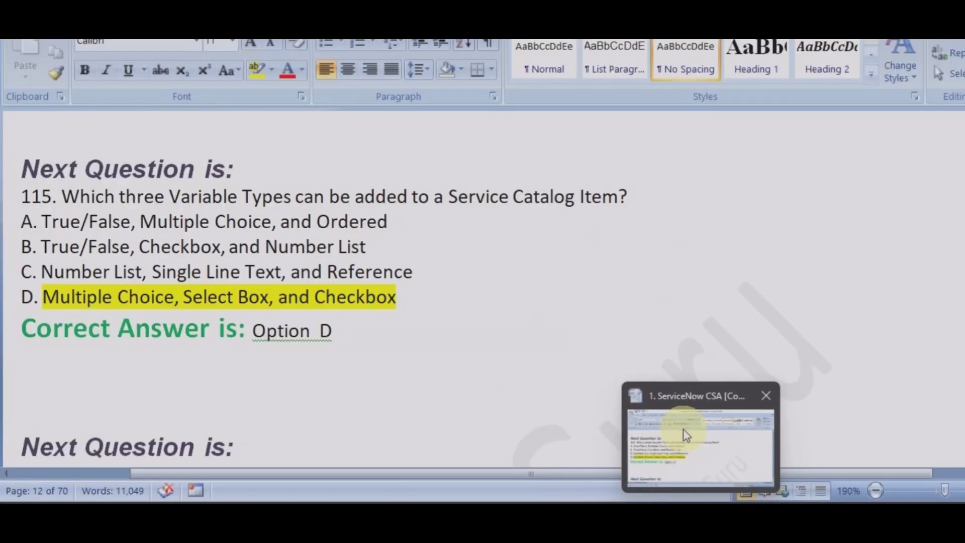
# Scroll the study document to question 119 on global search, answered Banner frame.
pyautogui.click(683, 430)
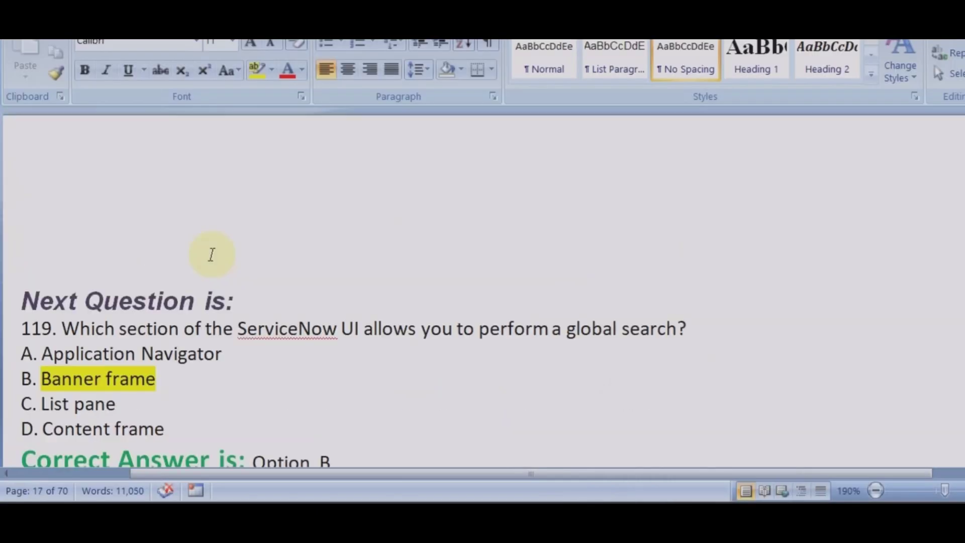
pyautogui.scroll(-1, 211, 254)
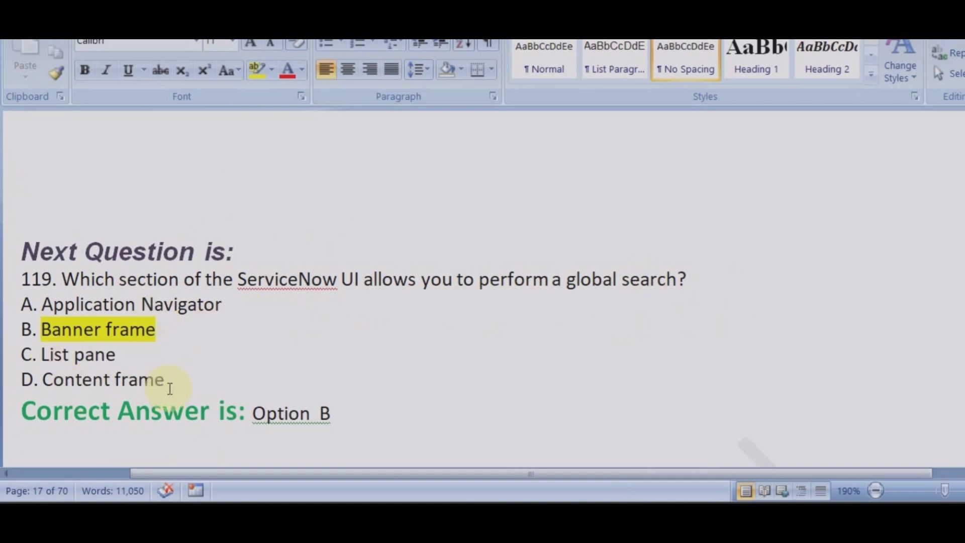
# Return to the ServiceNow home page and open the header global search field.
pyautogui.moveTo(668, 518)
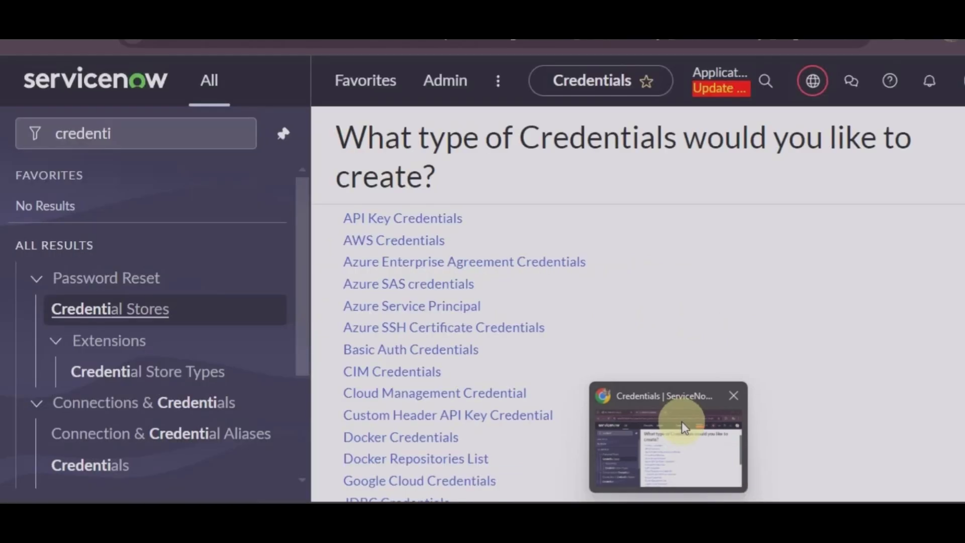
pyautogui.click(681, 422)
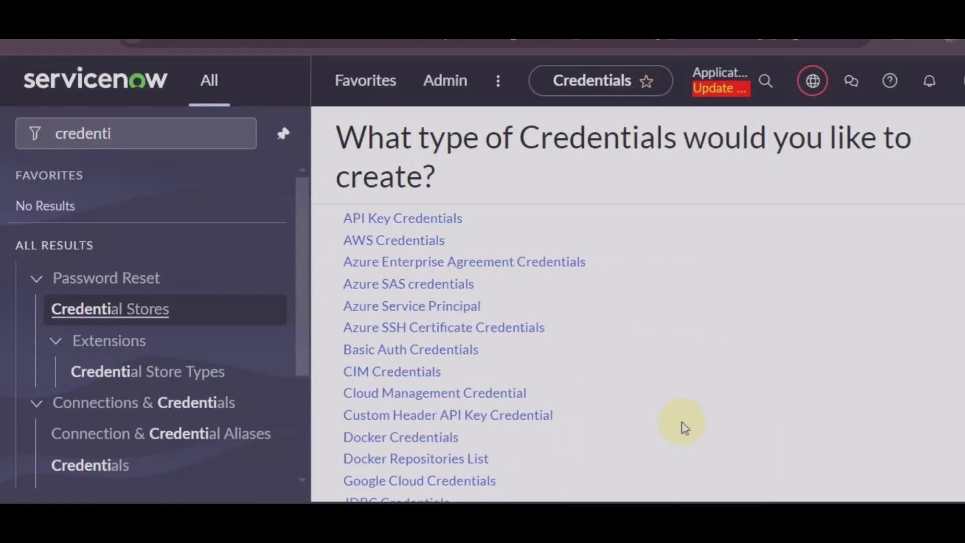
pyautogui.click(129, 76)
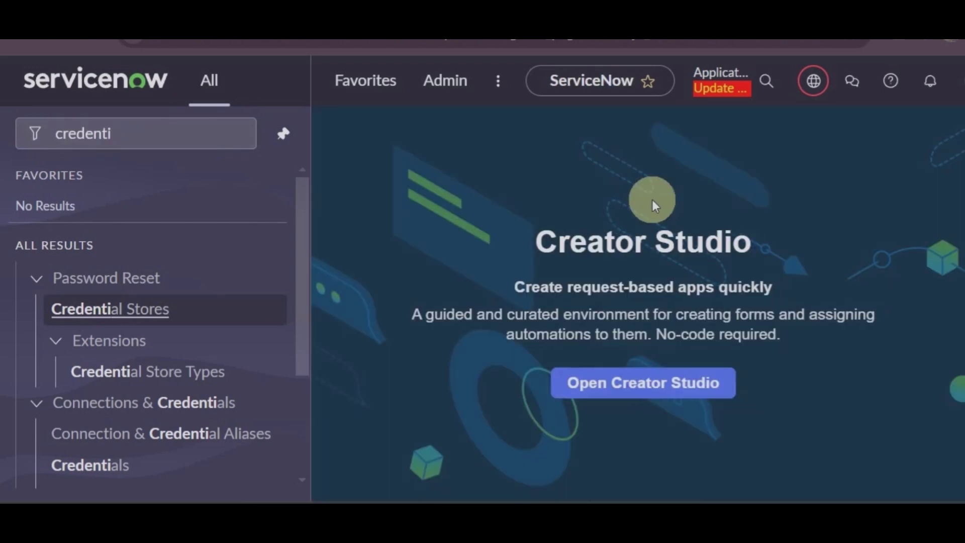
pyautogui.click(778, 84)
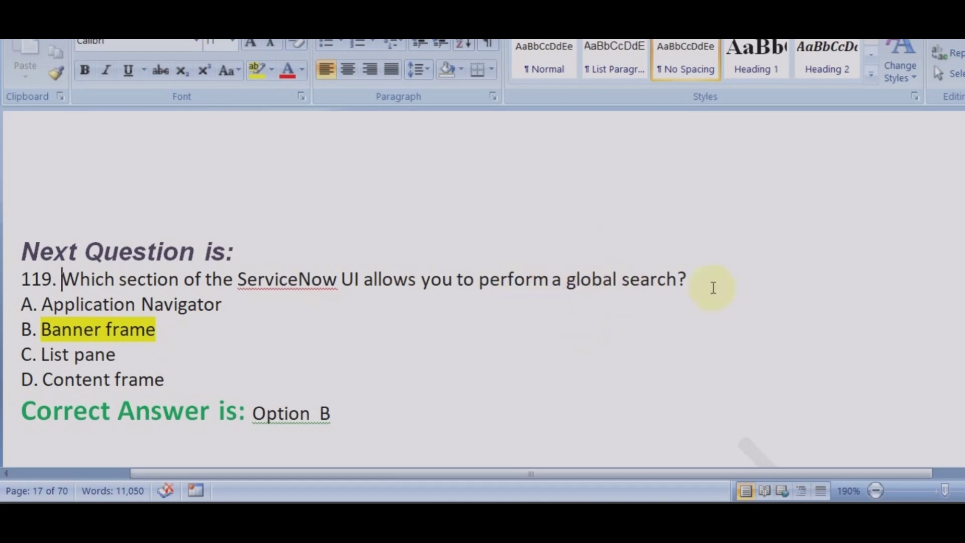
# Scroll the exam document to question 220 on loading data, answered System Import Sets.
pyautogui.scroll(-1, 556, 354)
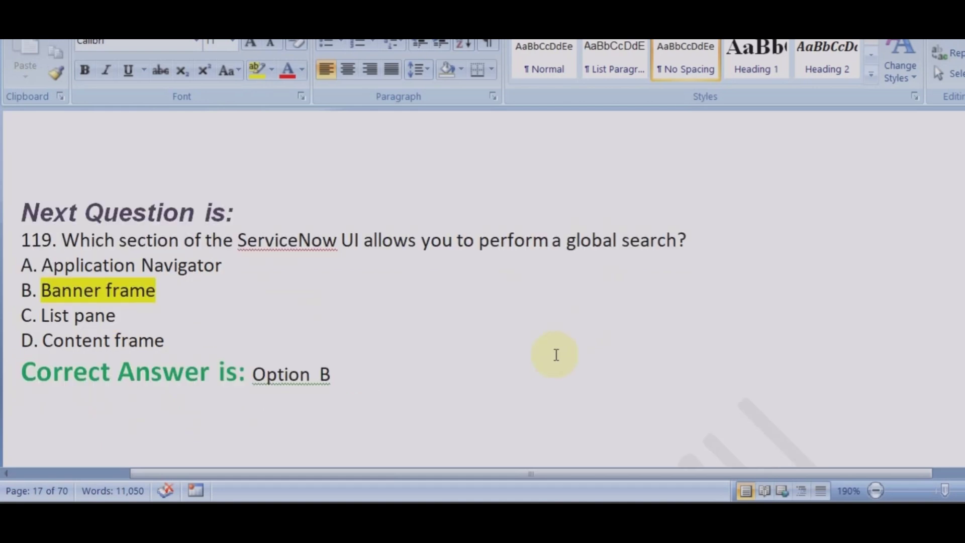
pyautogui.scroll(-10, 557, 355)
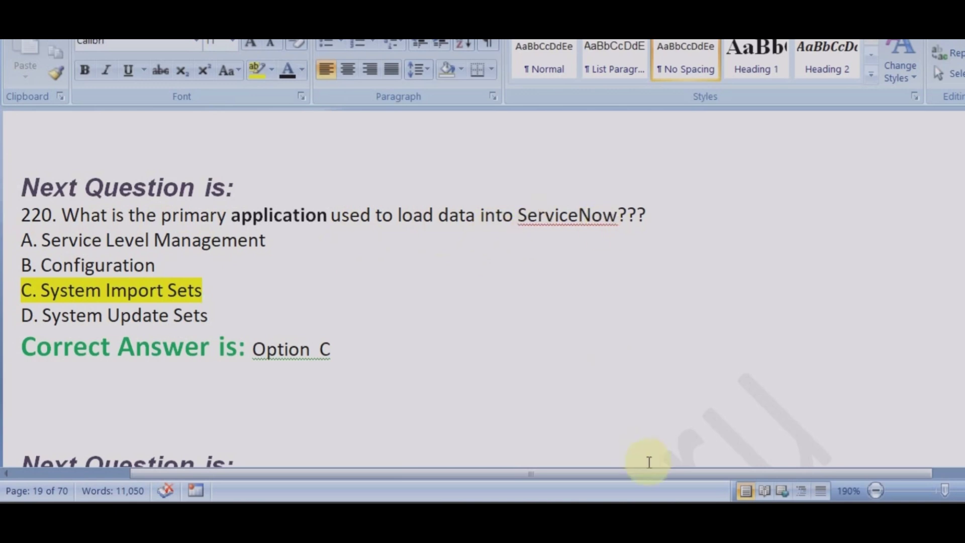
pyautogui.moveTo(662, 497)
# Filter the ServiceNow navigator with 'import' to locate the System Import Sets modules.
pyautogui.click(654, 443)
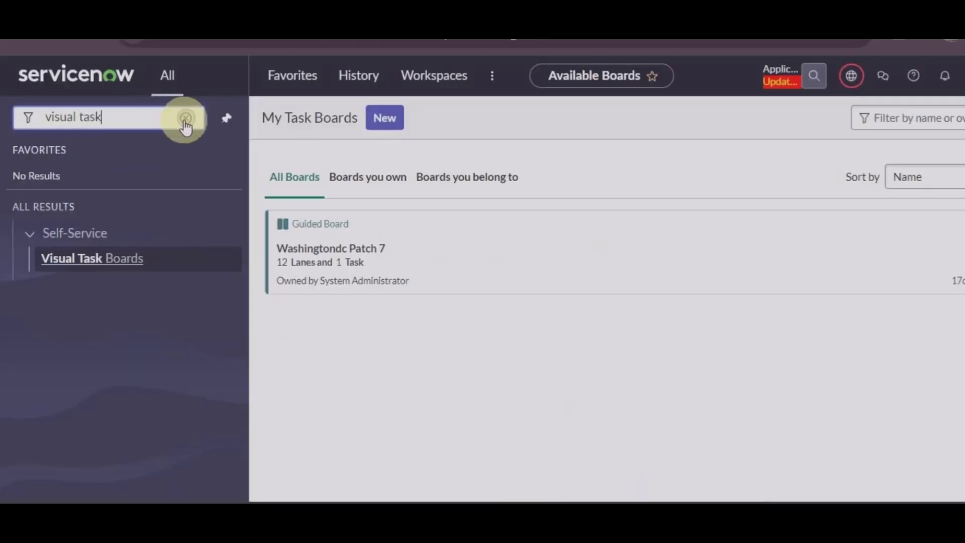
pyautogui.click(186, 118)
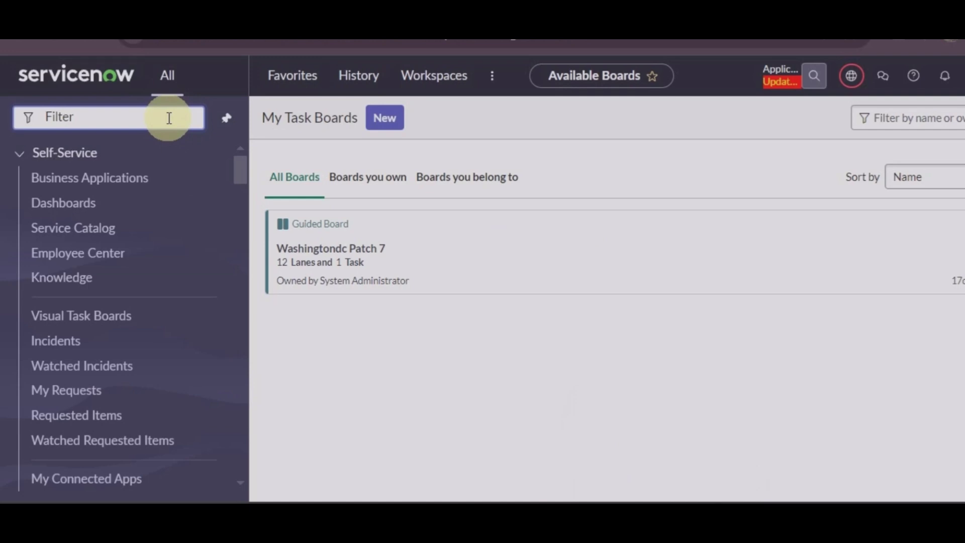
pyautogui.write('import')
pyautogui.scroll(-2, 116, 311)
pyautogui.scroll(1, 119, 315)
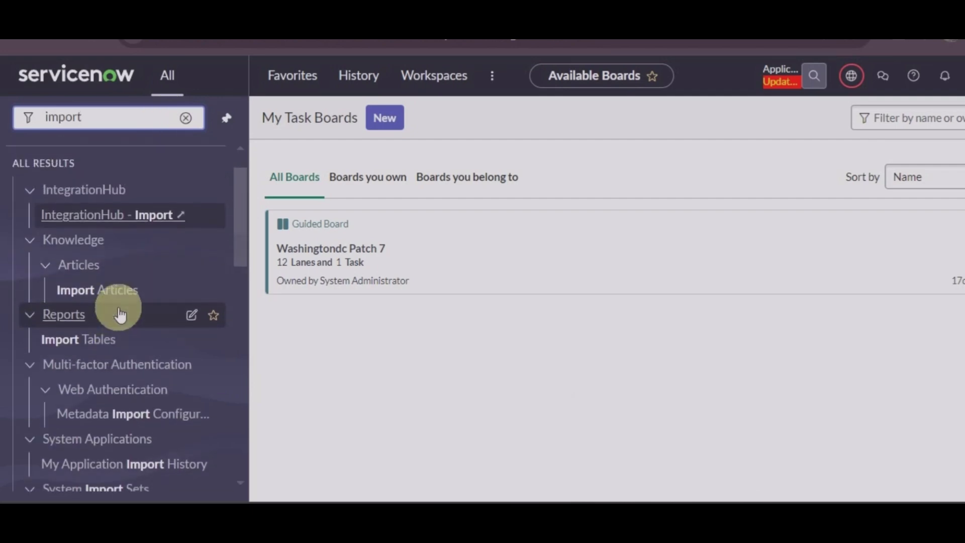
pyautogui.scroll(-3, 120, 314)
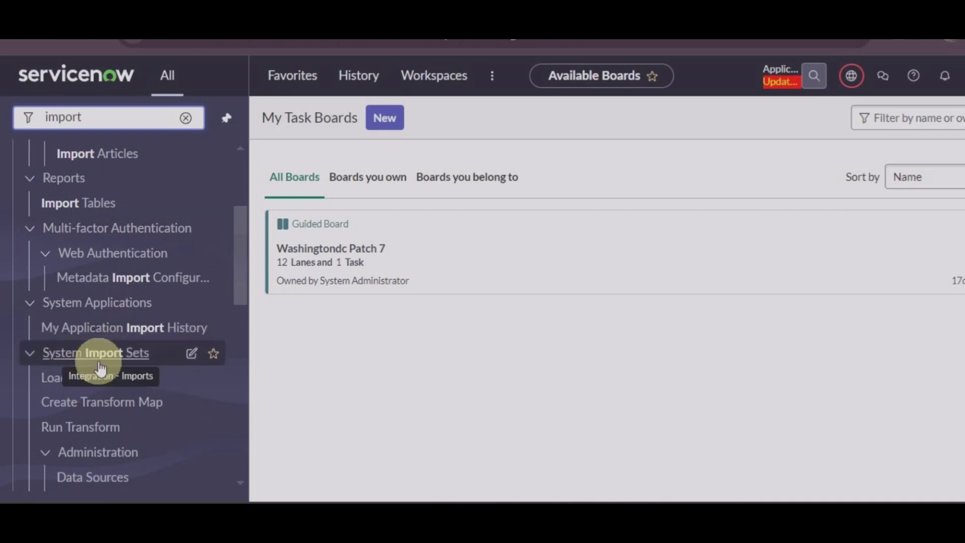
pyautogui.click(699, 490)
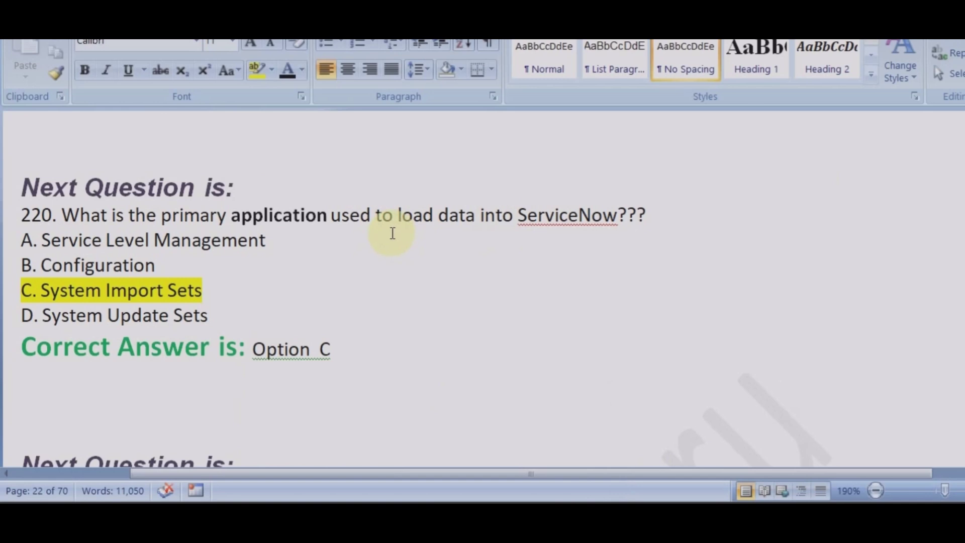
# Bring up question 215 on the Favorite label icon, answered Pencil.
pyautogui.moveTo(668, 501)
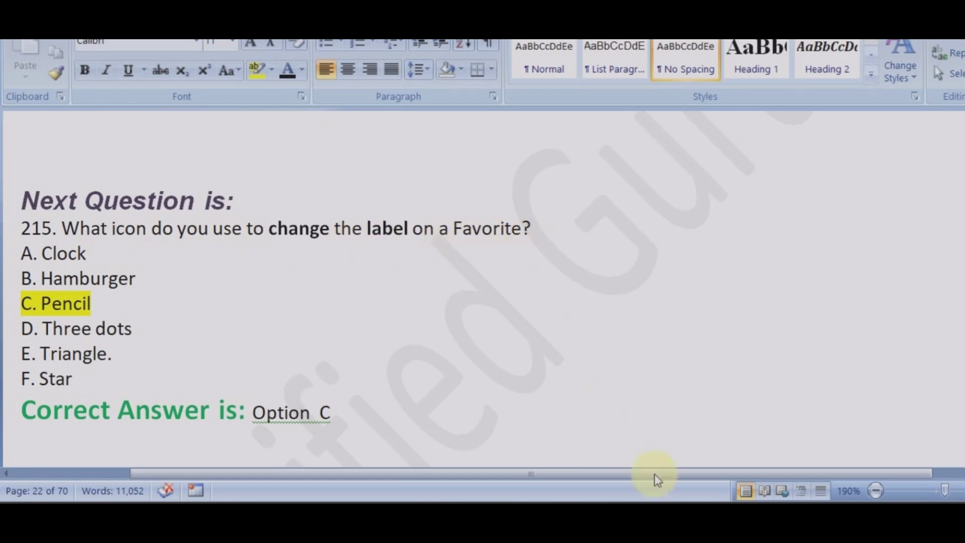
# Add Import Tables to favorites and close its details panel unchanged.
pyautogui.moveTo(669, 522)
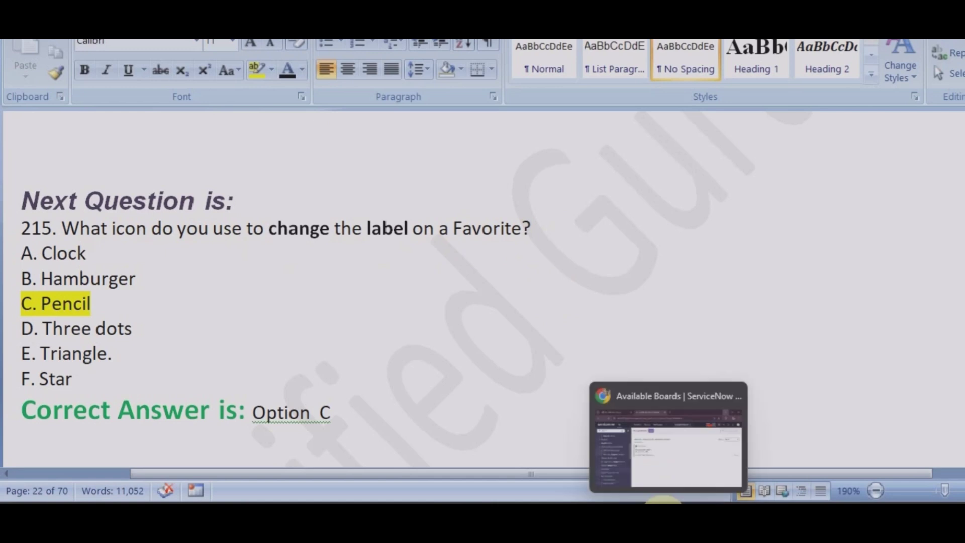
pyautogui.click(662, 453)
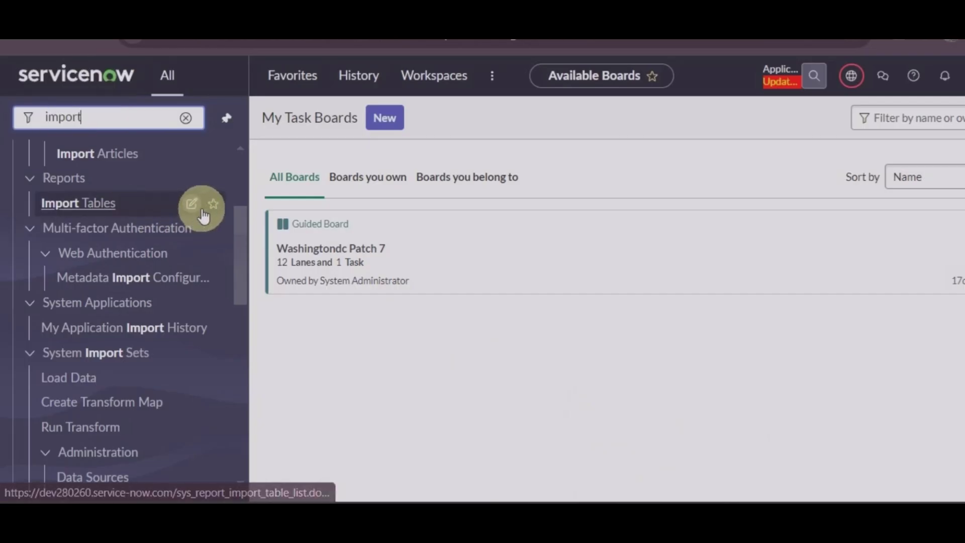
pyautogui.click(215, 205)
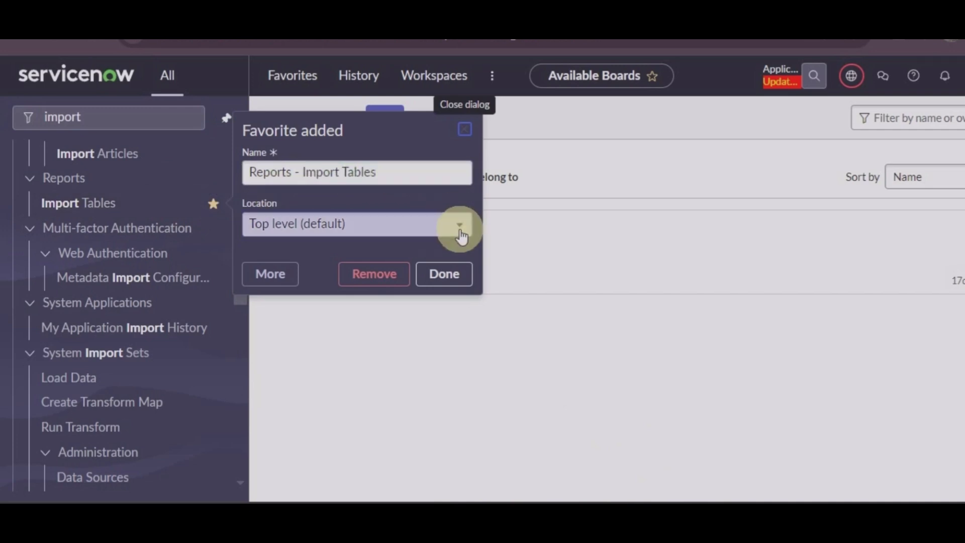
pyautogui.click(386, 172)
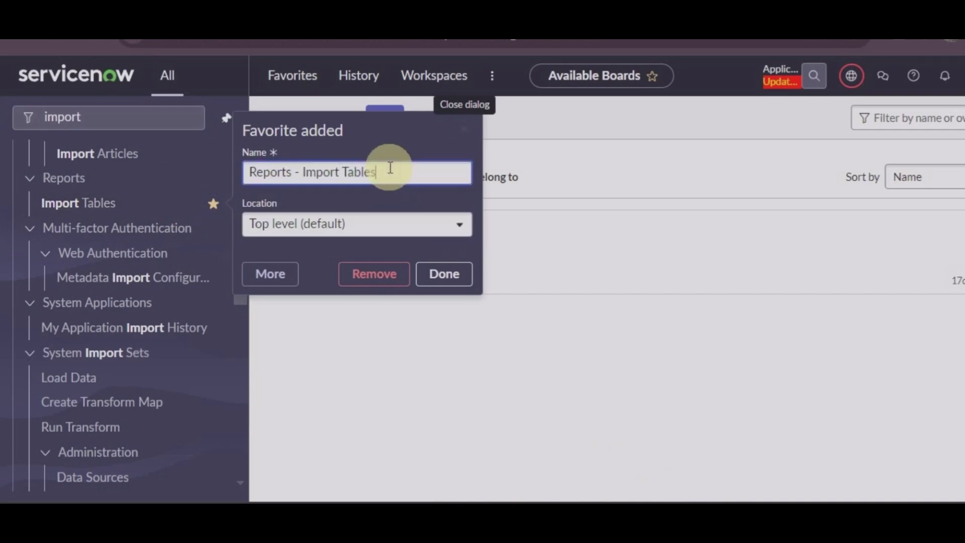
pyautogui.click(458, 126)
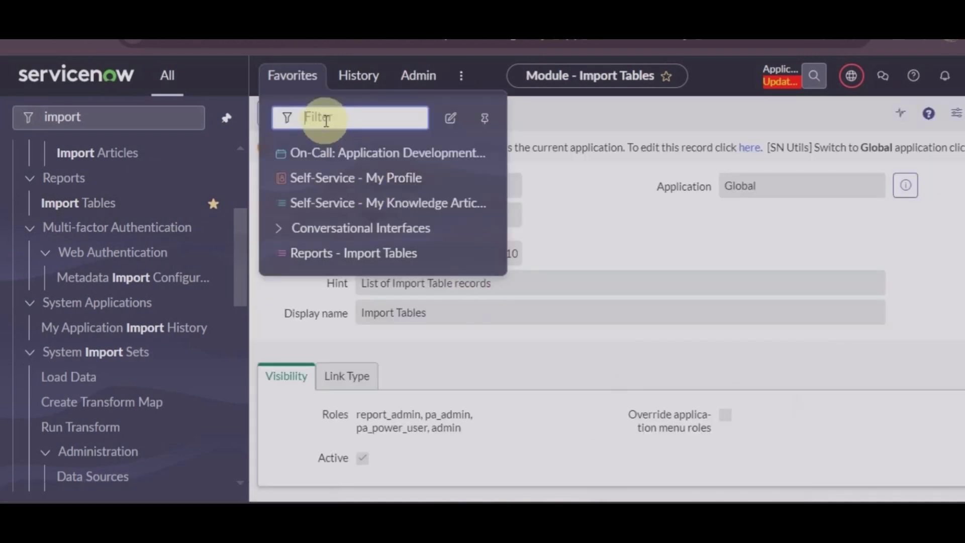
# Open the Edit your favorites editor and select the first favorite's name.
pyautogui.click(450, 125)
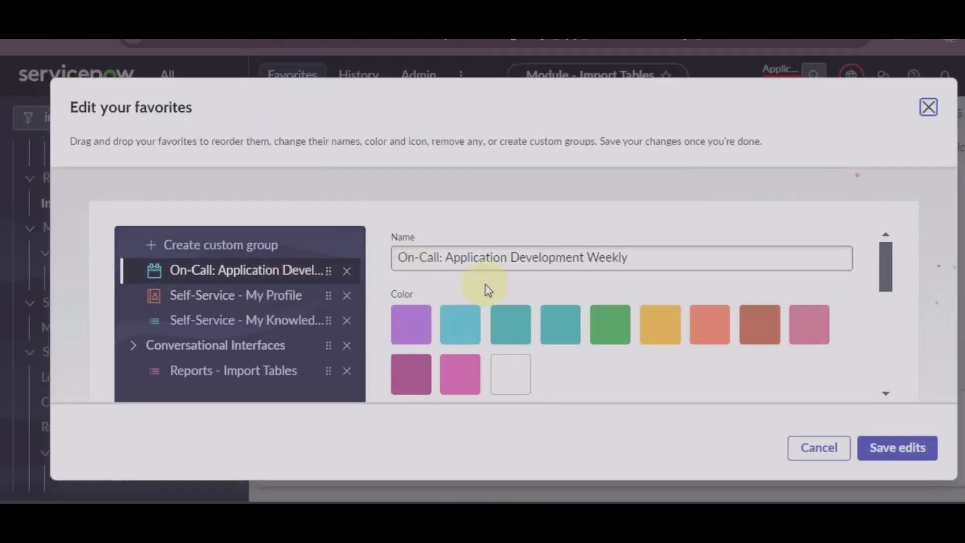
pyautogui.click(647, 261)
pyautogui.hotkey('ctrl', 'a')
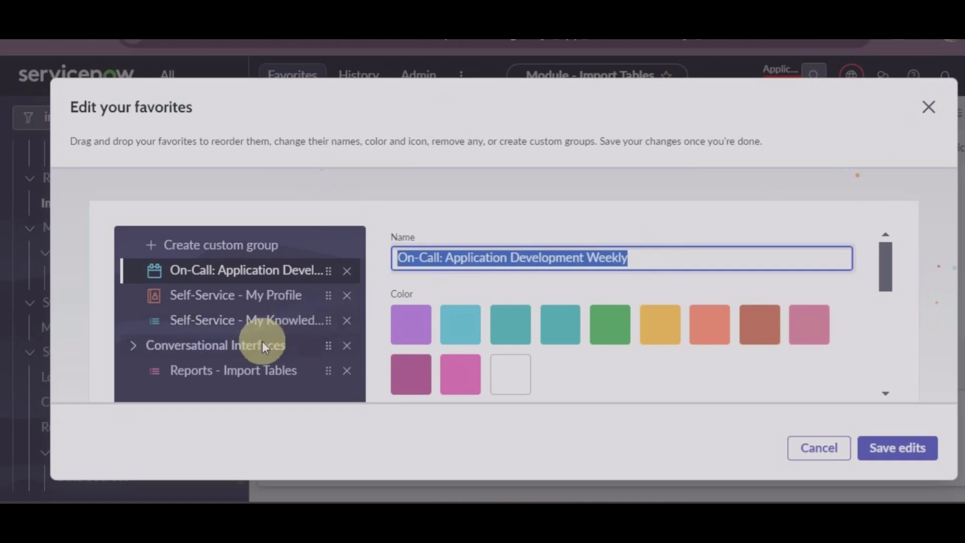
pyautogui.press('End')
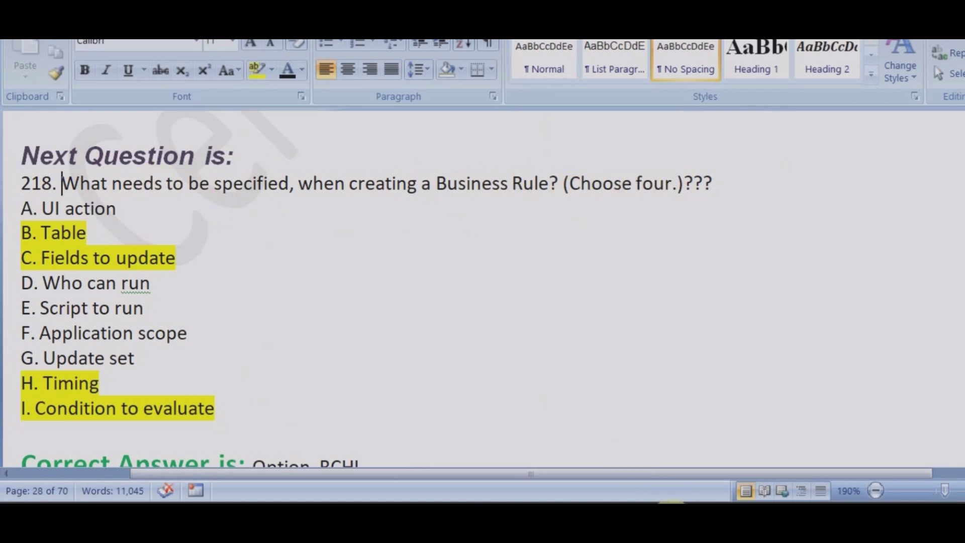
# Filter the navigator for 'business rule', open Business Rules and start a new record.
pyautogui.moveTo(671, 498)
pyautogui.click(668, 415)
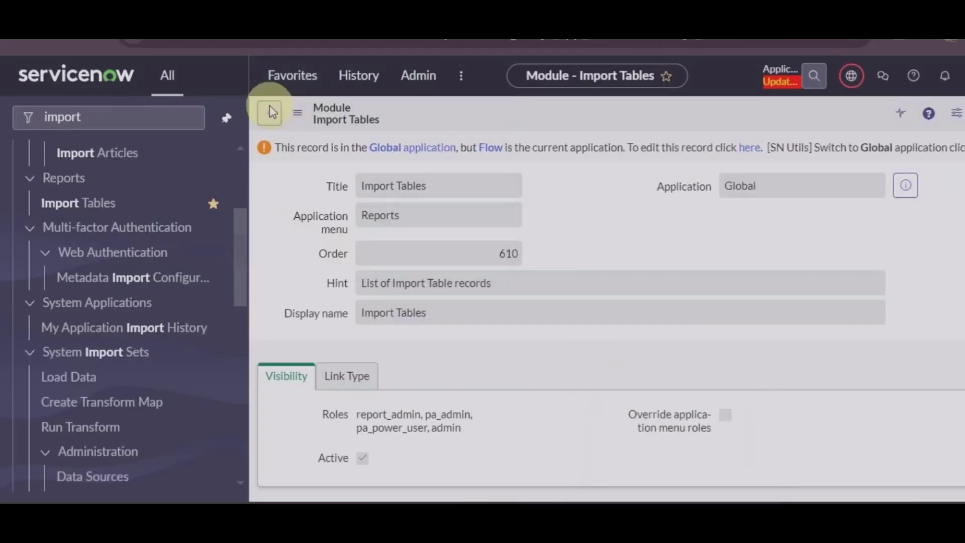
pyautogui.click(150, 117)
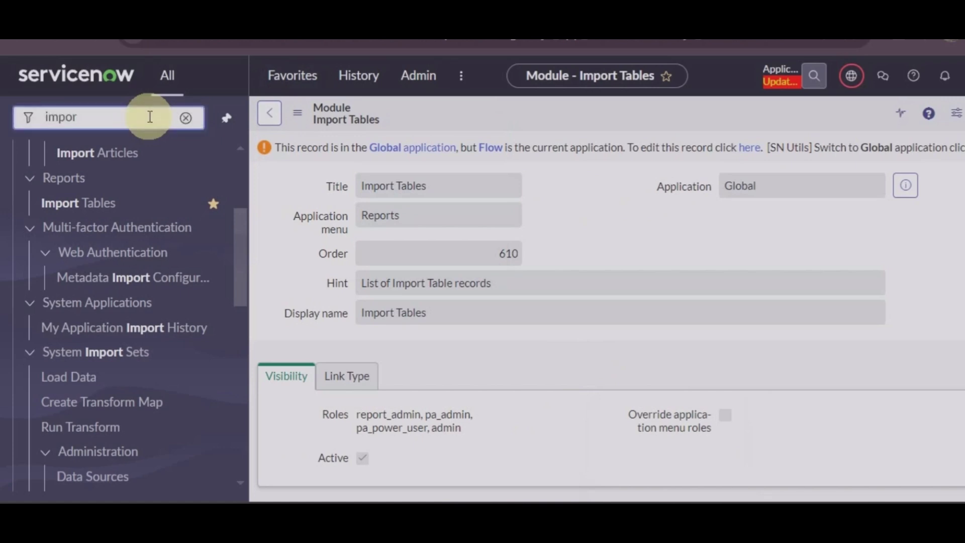
pyautogui.press('BackSpace')
pyautogui.press('BackSpace')
pyautogui.press('BackSpace')
pyautogui.write('b')
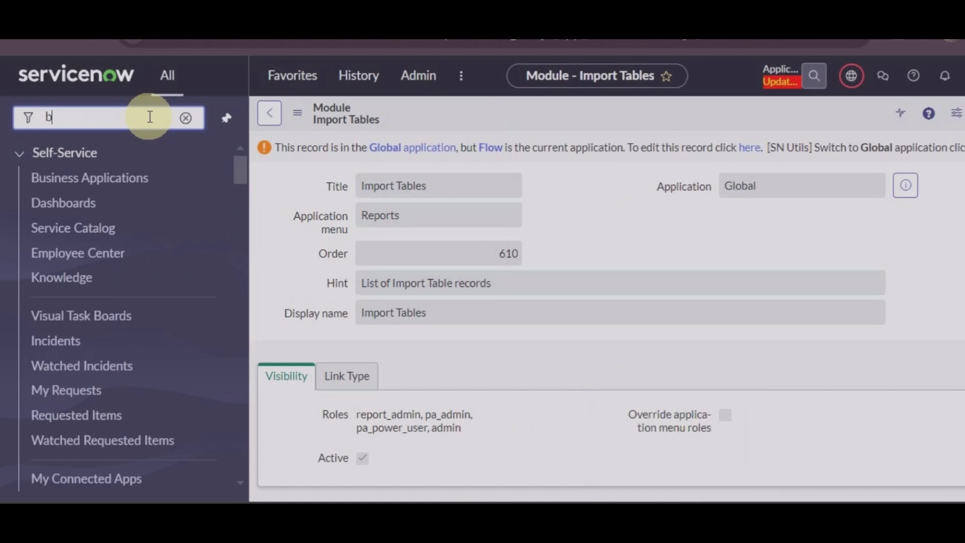
pyautogui.write('usine')
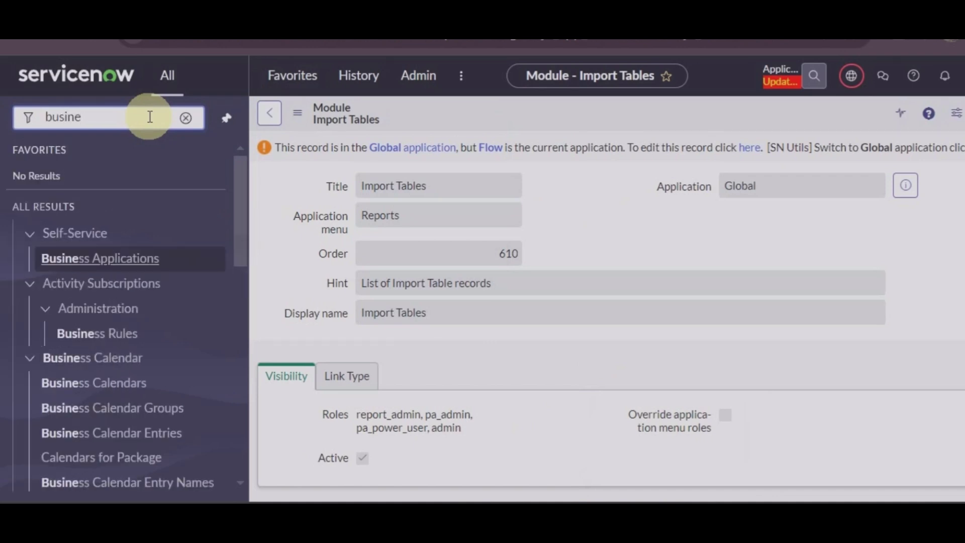
pyautogui.write('ss rule')
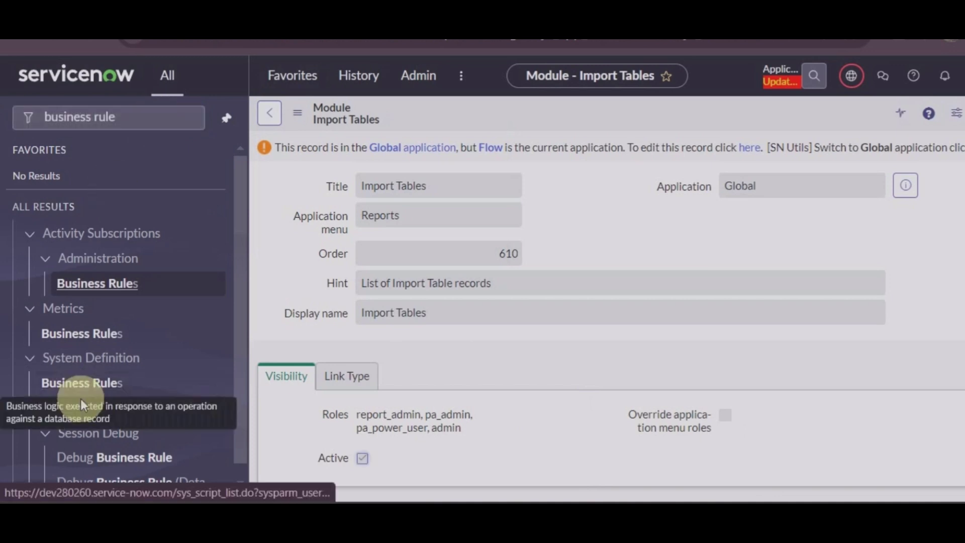
pyautogui.click(86, 384)
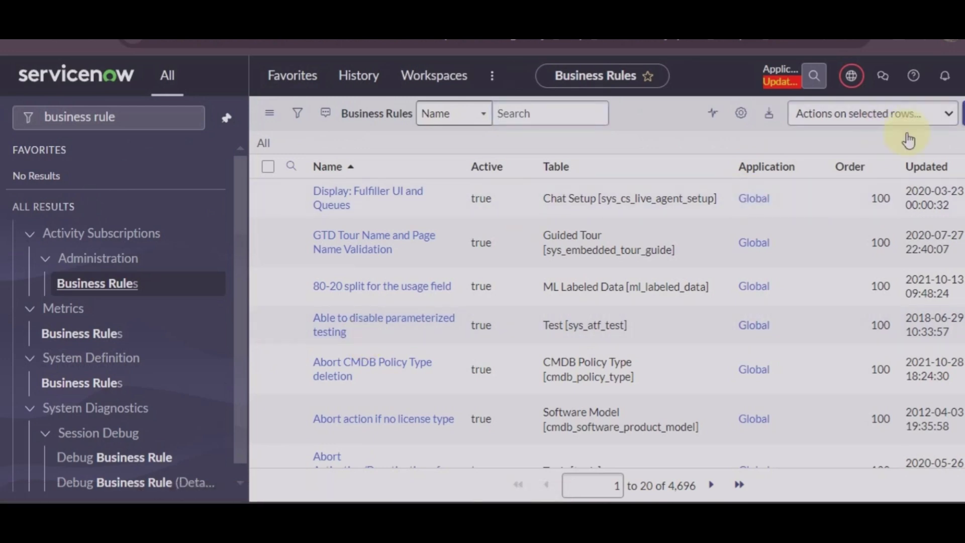
pyautogui.click(361, 289)
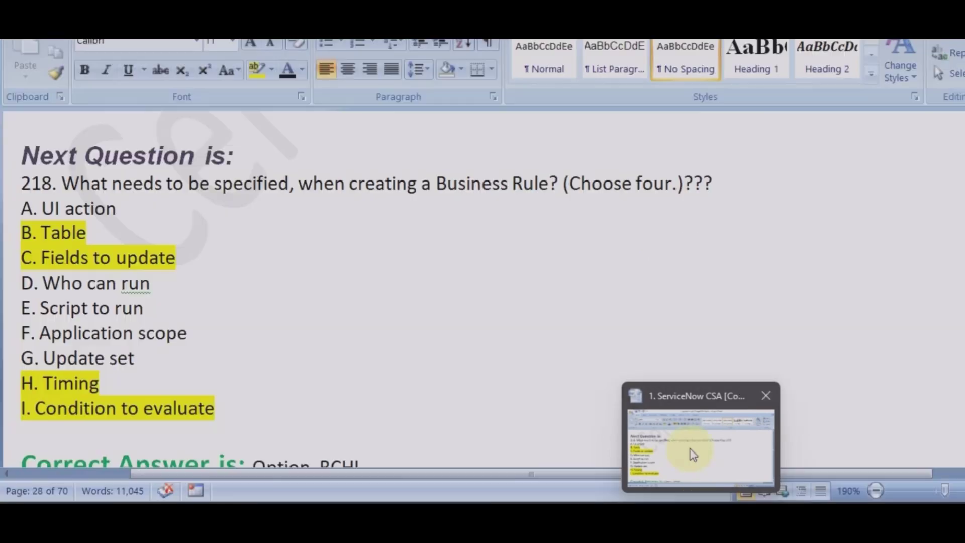
# Check question 218 against the new Business Rule form and tick its Advanced checkbox.
pyautogui.click(693, 452)
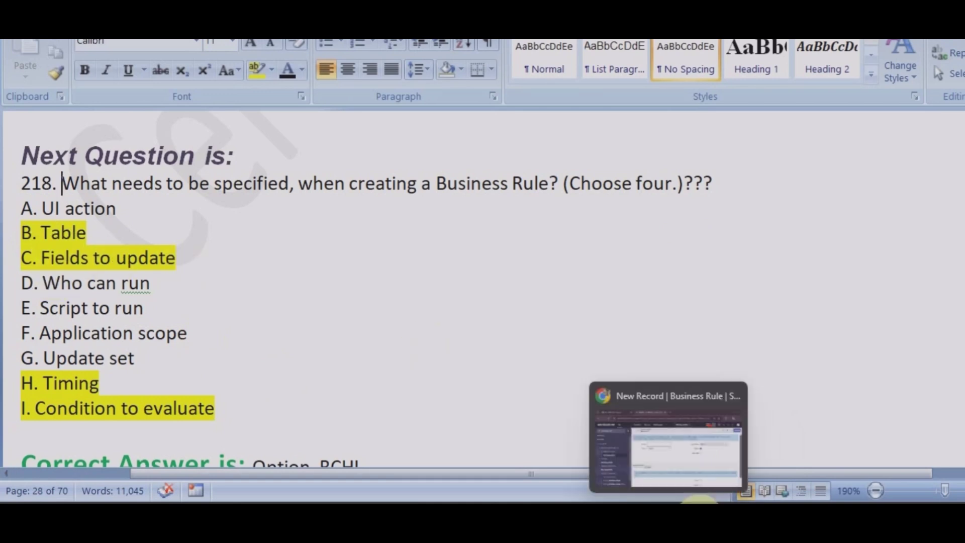
pyautogui.click(665, 448)
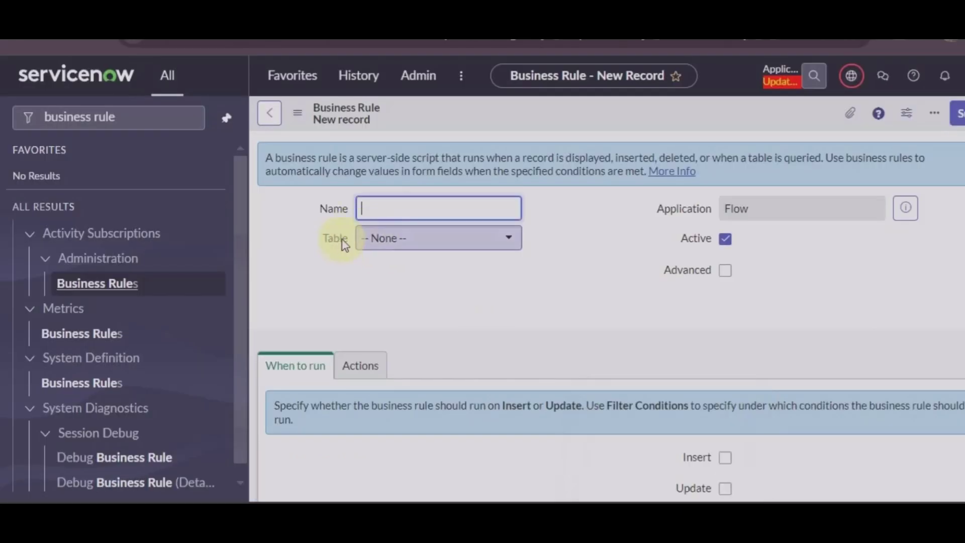
pyautogui.scroll(-3, 457, 301)
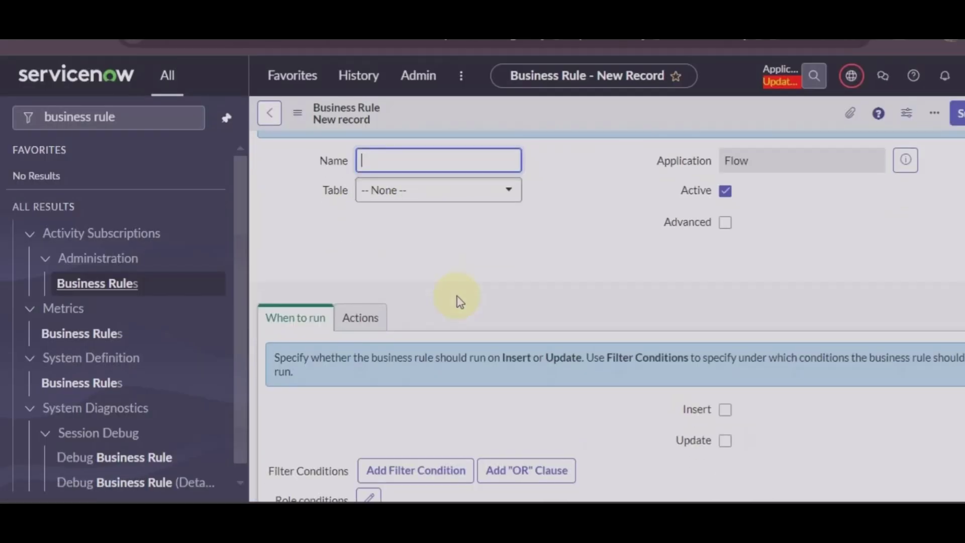
pyautogui.scroll(-1, 459, 302)
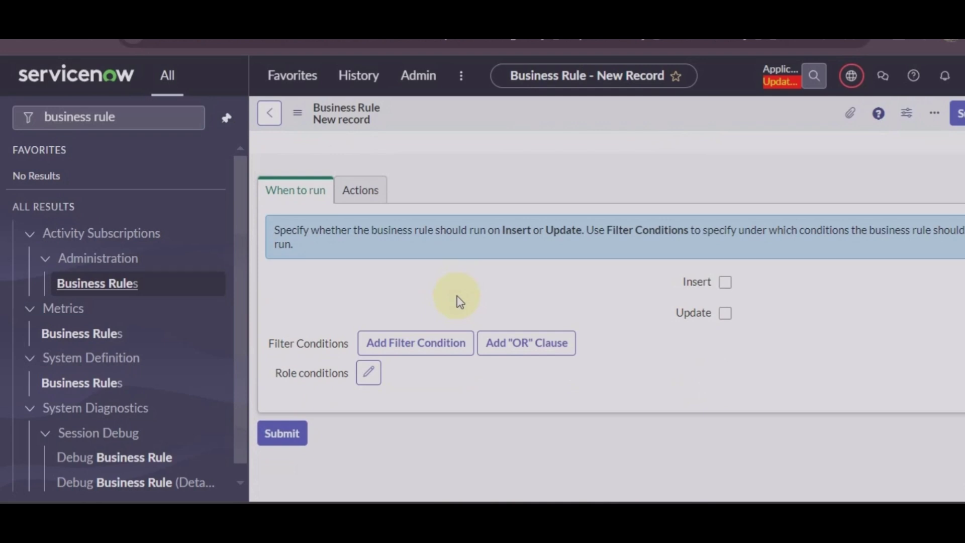
pyautogui.scroll(4, 459, 296)
pyautogui.click(724, 267)
pyautogui.scroll(-5, 497, 304)
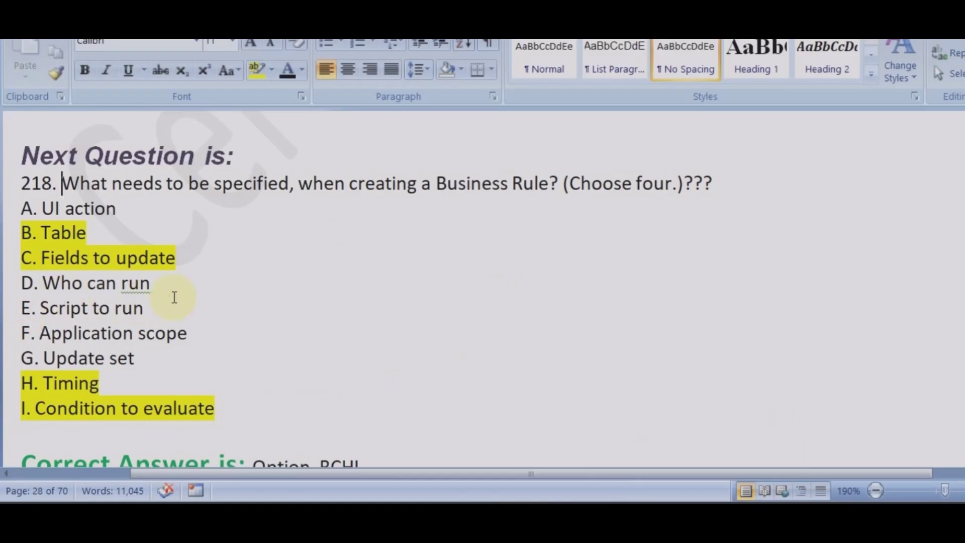
pyautogui.click(654, 435)
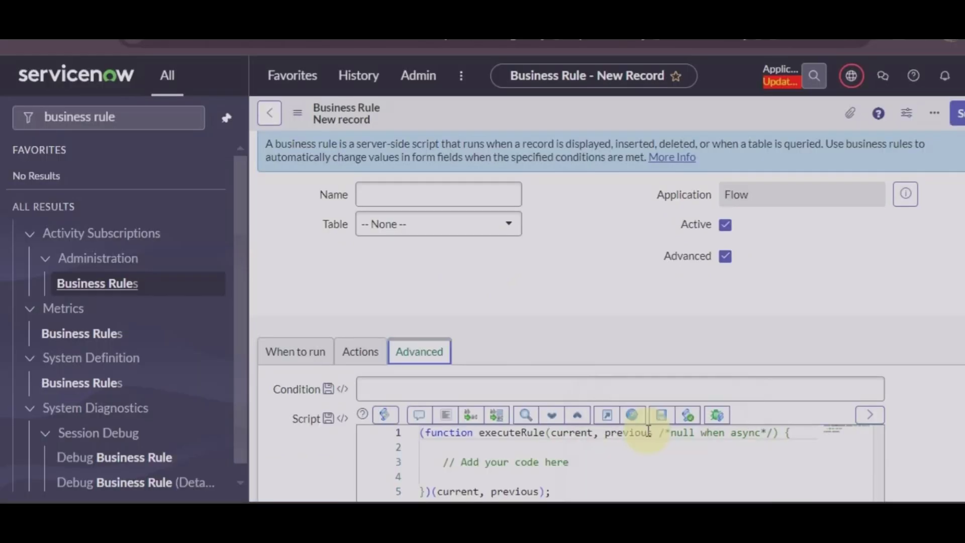
pyautogui.moveTo(742, 501)
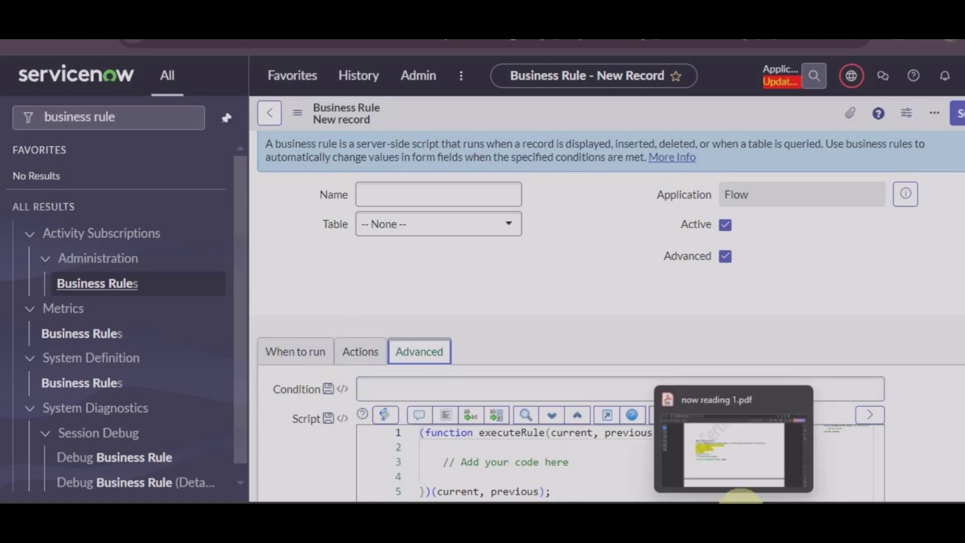
pyautogui.moveTo(698, 500)
pyautogui.click(686, 439)
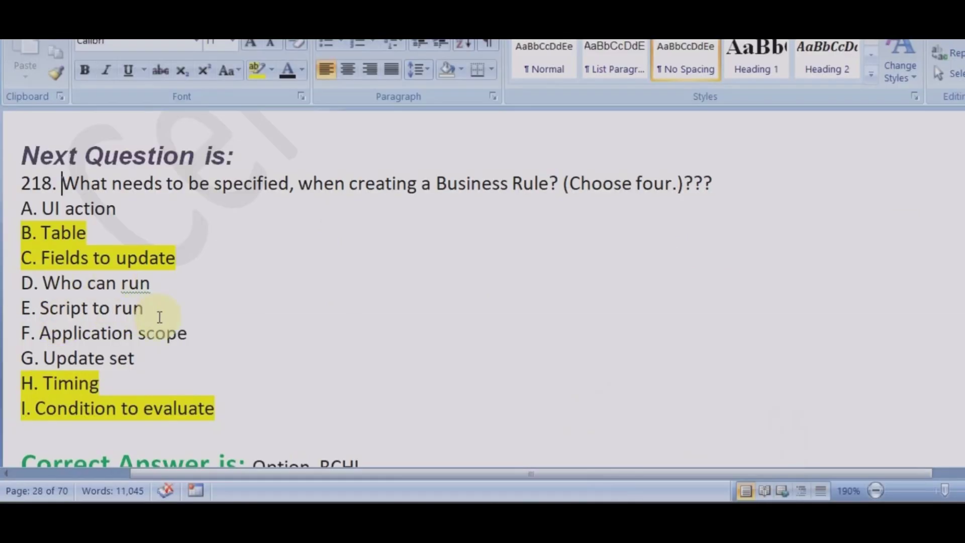
pyautogui.moveTo(666, 500)
pyautogui.click(670, 461)
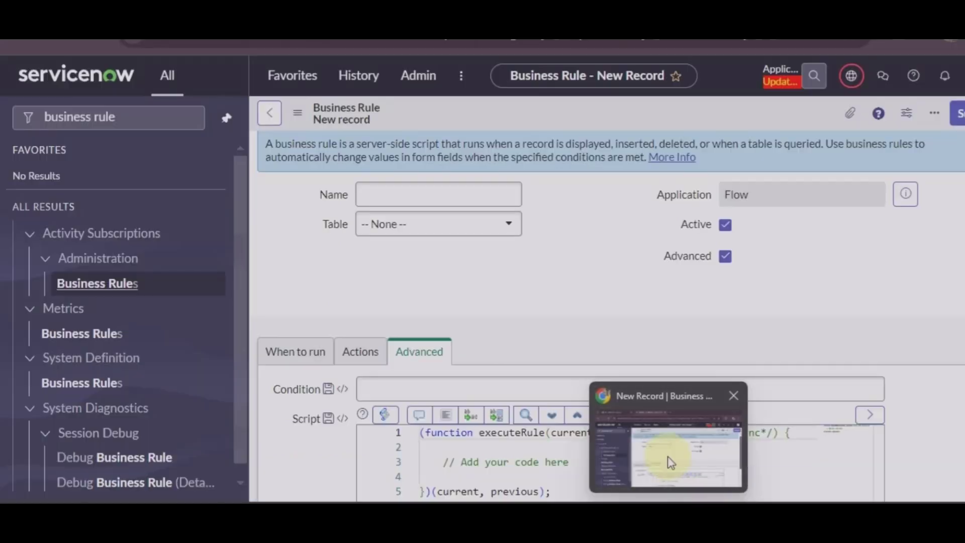
pyautogui.click(422, 361)
pyautogui.scroll(-2, 422, 364)
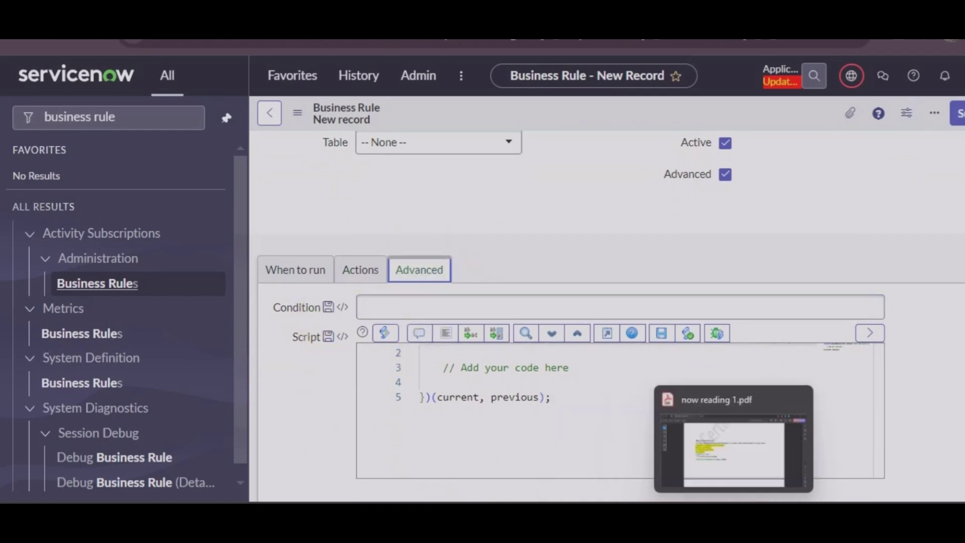
pyautogui.click(734, 449)
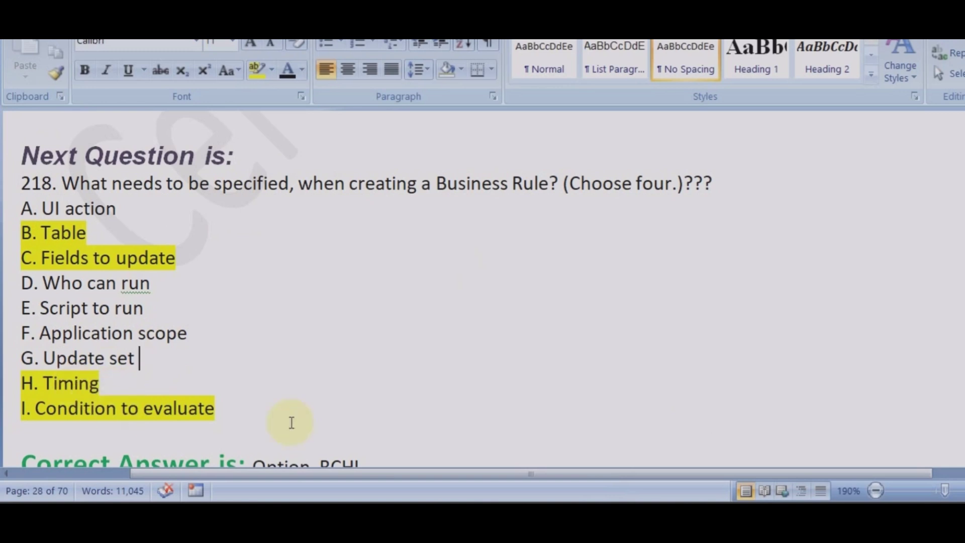
pyautogui.moveTo(667, 498)
pyautogui.click(669, 475)
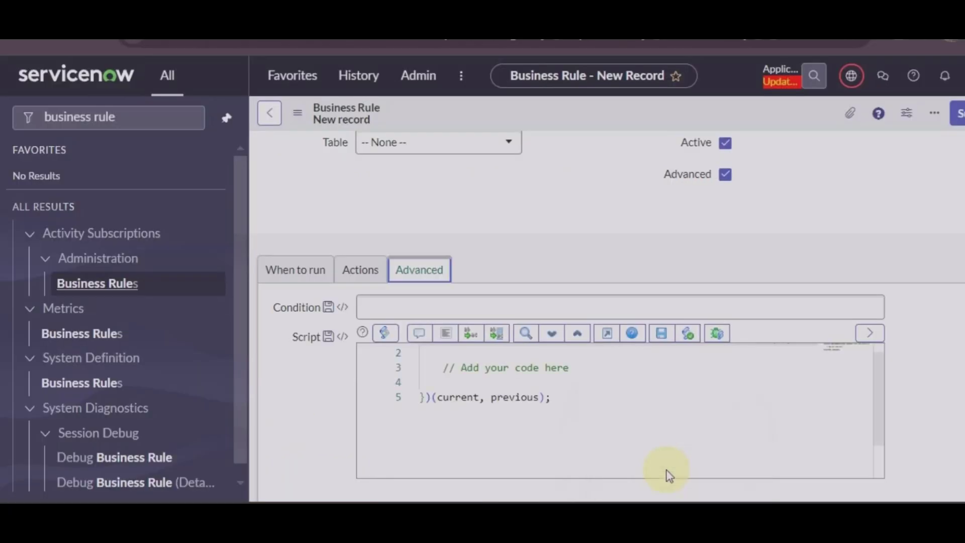
pyautogui.click(308, 279)
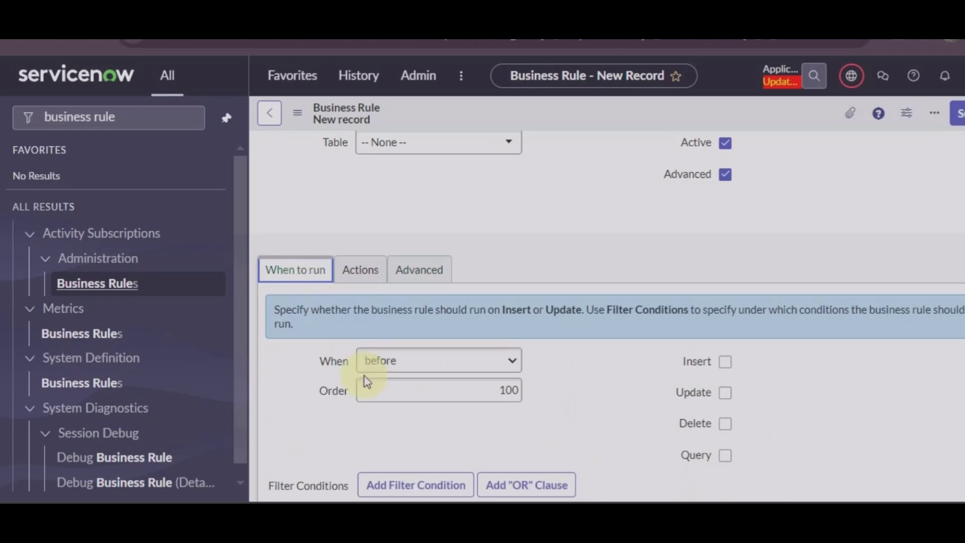
pyautogui.scroll(-2, 364, 375)
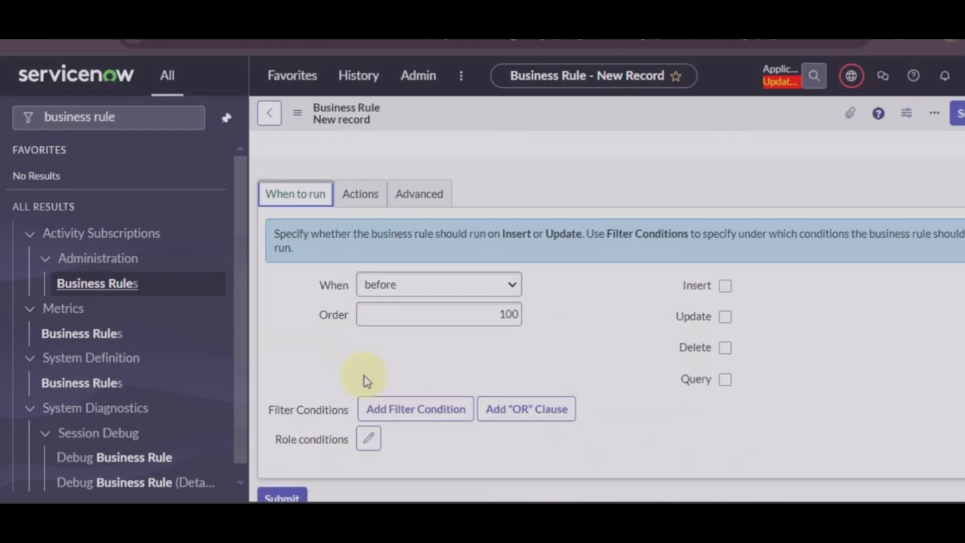
pyautogui.click(485, 289)
pyautogui.click(485, 290)
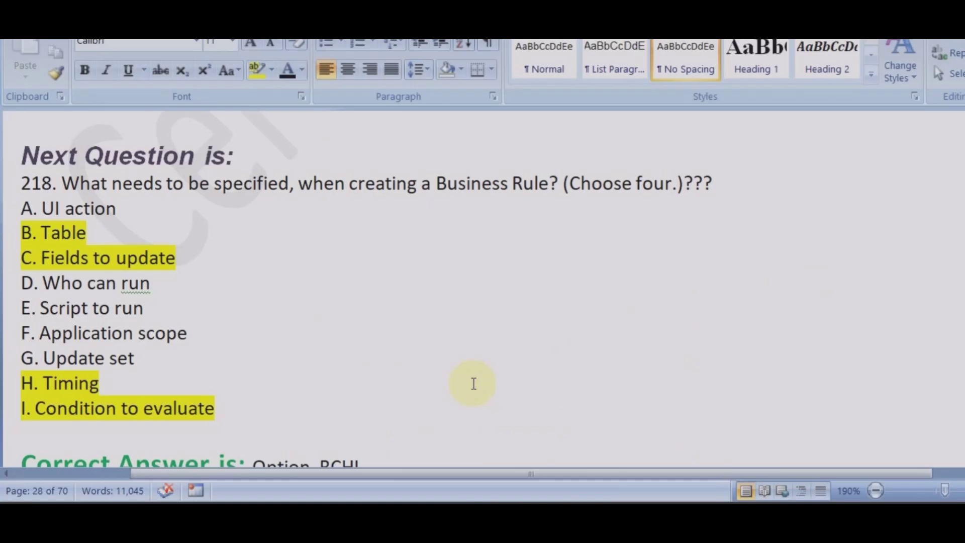
# Scroll to question 222: Load Data, Create Transform Map, Run Transform.
pyautogui.scroll(-3, 474, 384)
pyautogui.scroll(3, 473, 384)
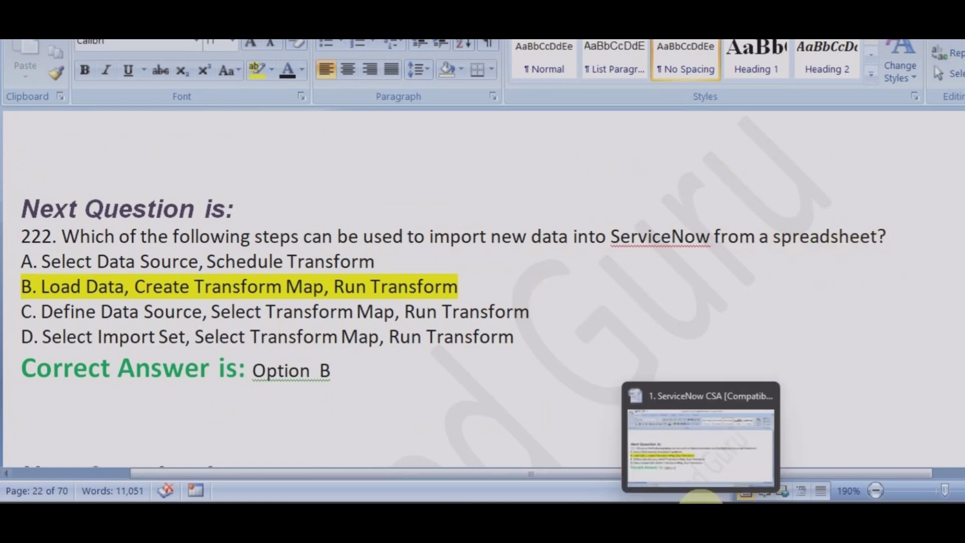
pyautogui.moveTo(676, 508)
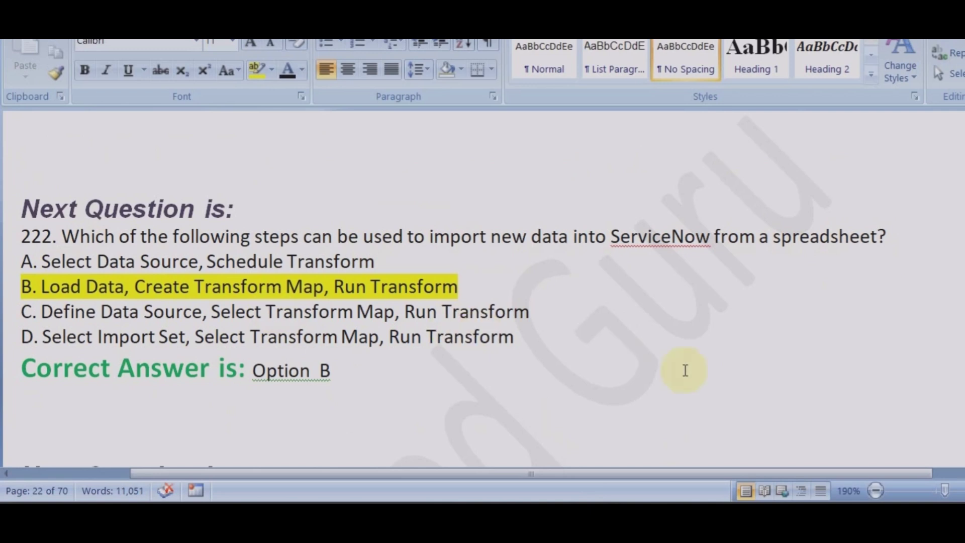
pyautogui.moveTo(703, 503)
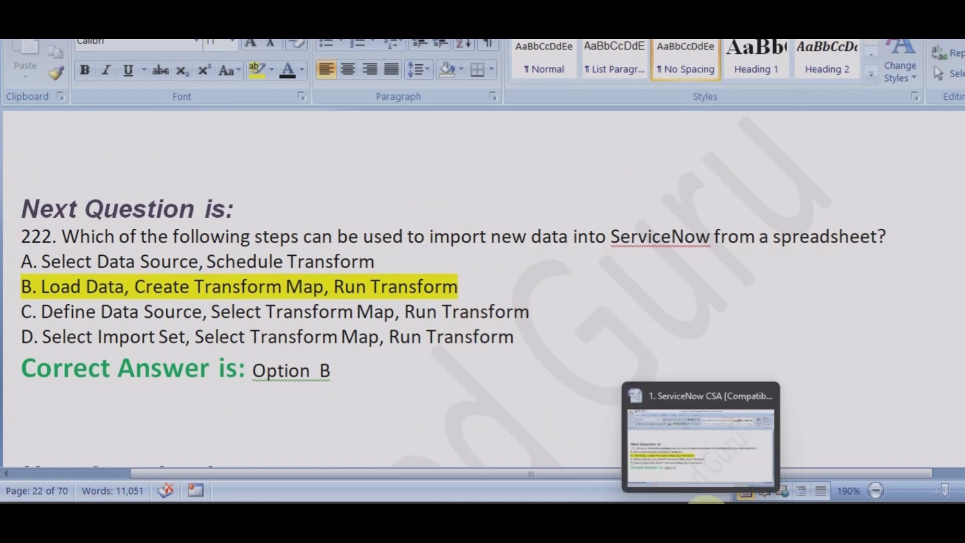
pyautogui.click(673, 460)
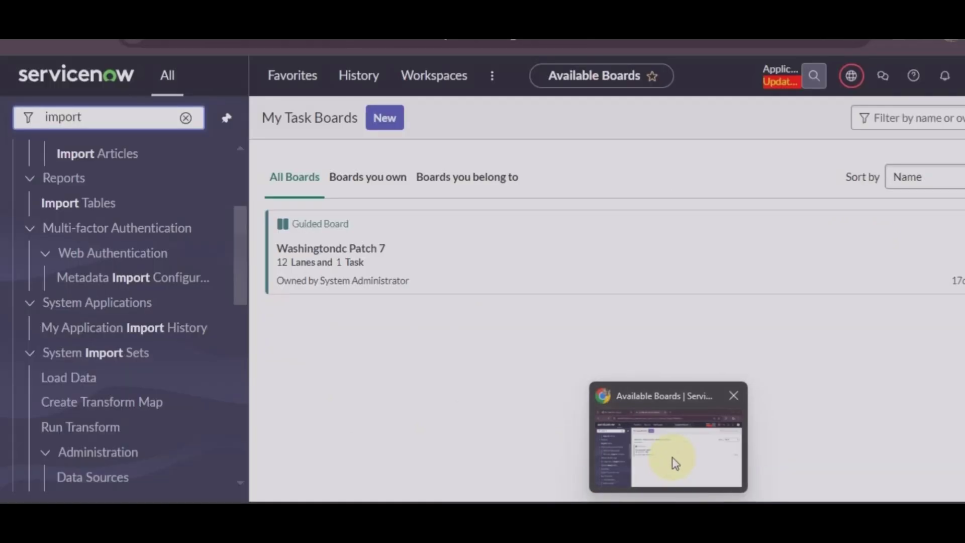